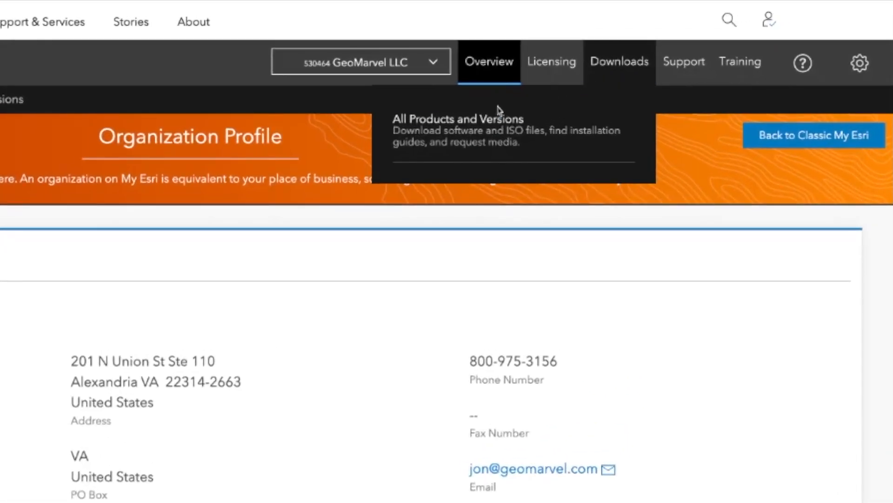
Open the downloads for ArcGIS Enterprise (Windows) version 10.9.1 from the list of all product versions
left_click(474, 125)
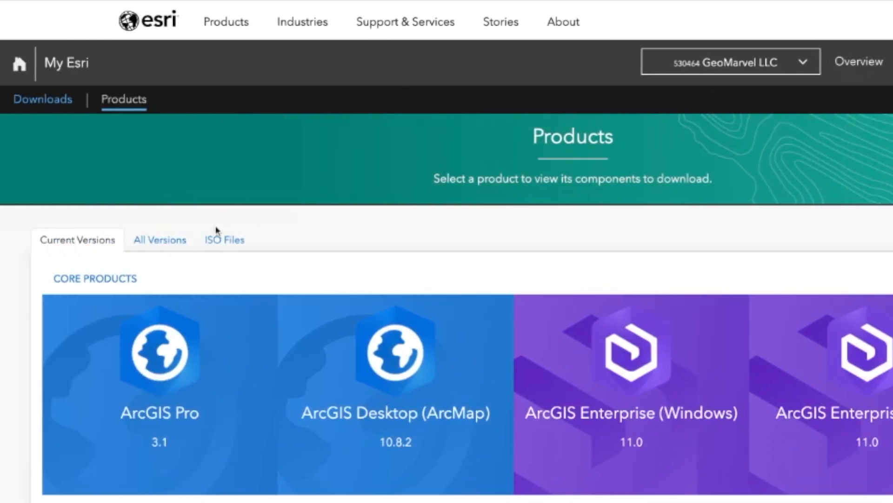
left_click(173, 247)
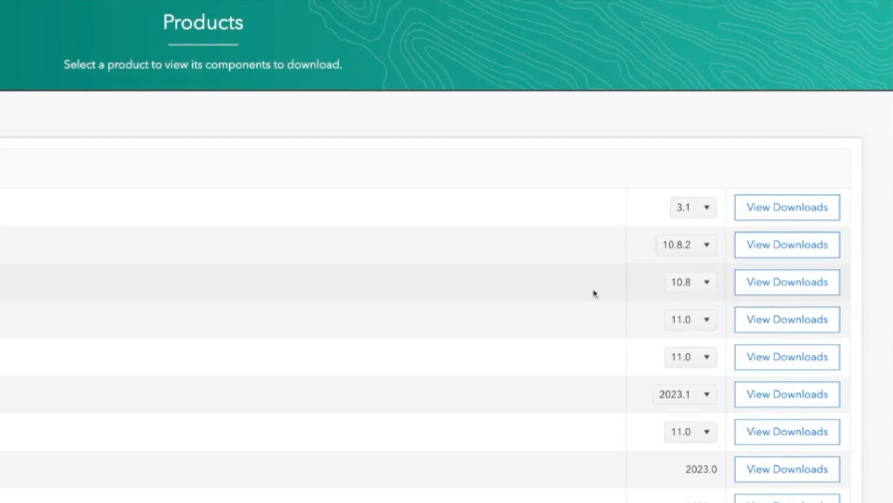
left_click(702, 320)
left_click(693, 368)
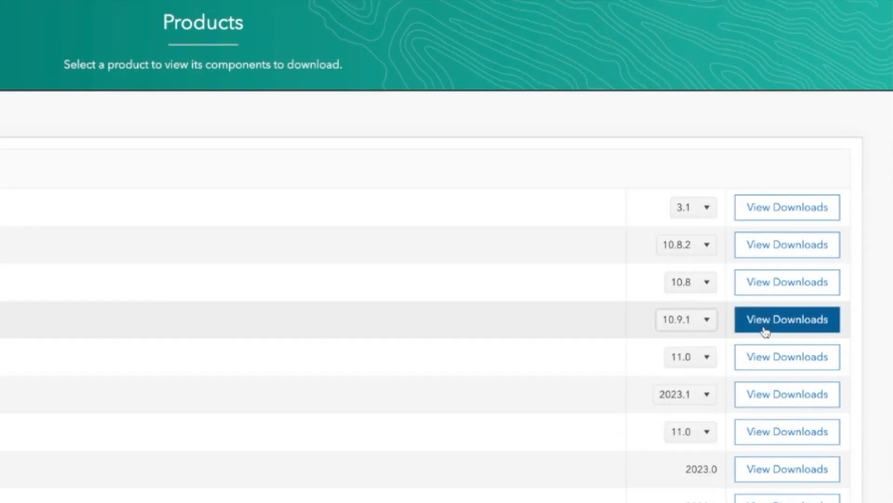
left_click(784, 321)
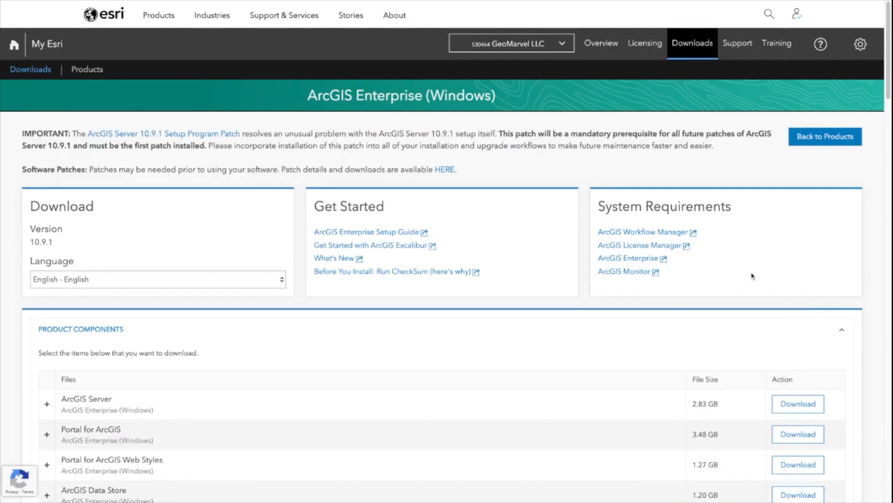
Review the ArcGIS Enterprise 10.9.1 product components offered for download, including ArcGIS Server, Portal, Data Store and Web Adaptor
scroll(753, 275, "down", 8)
left_click(821, 23)
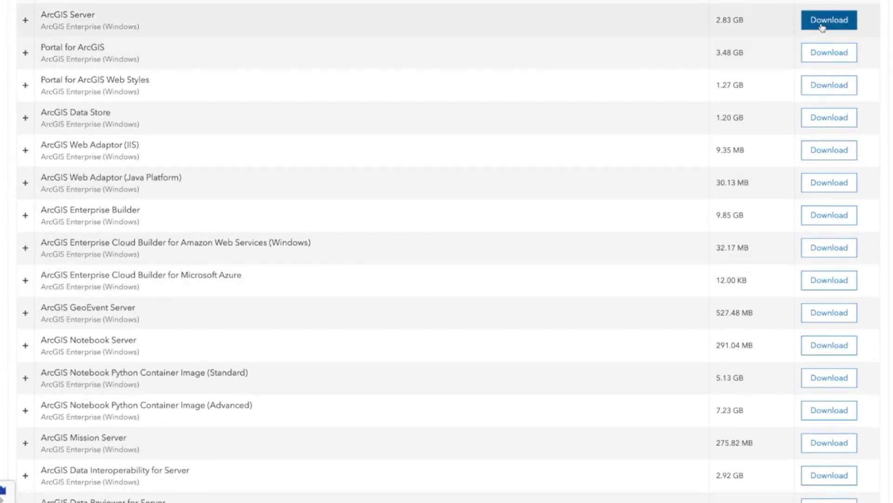
scroll(822, 23, "up", 1)
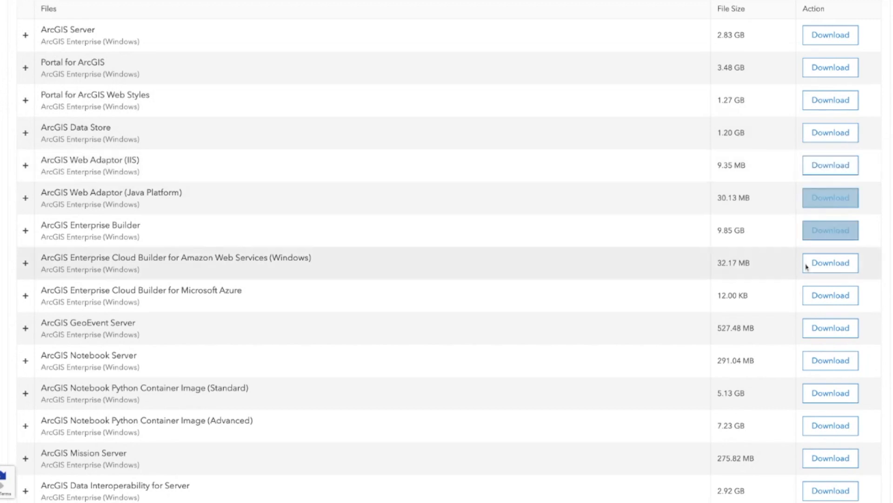
scroll(791, 279, "down", 1)
scroll(868, 231, "up", 2)
scroll(868, 230, "up", 1)
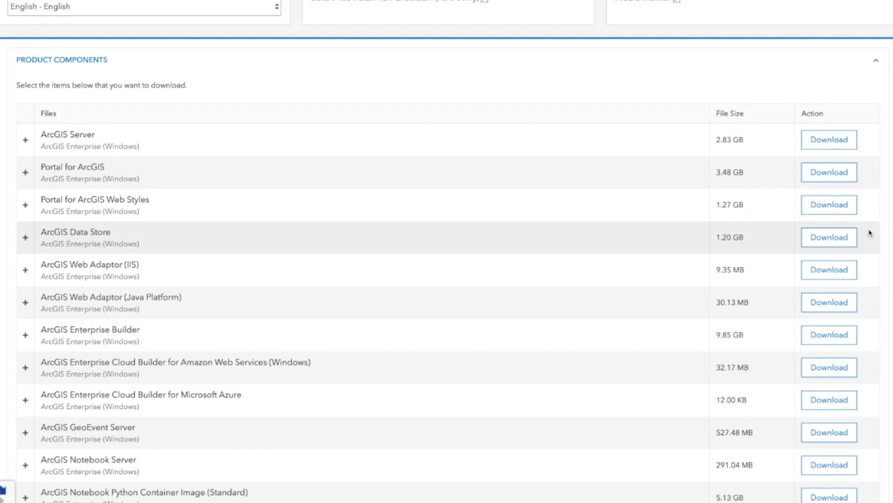
scroll(870, 232, "up", 3)
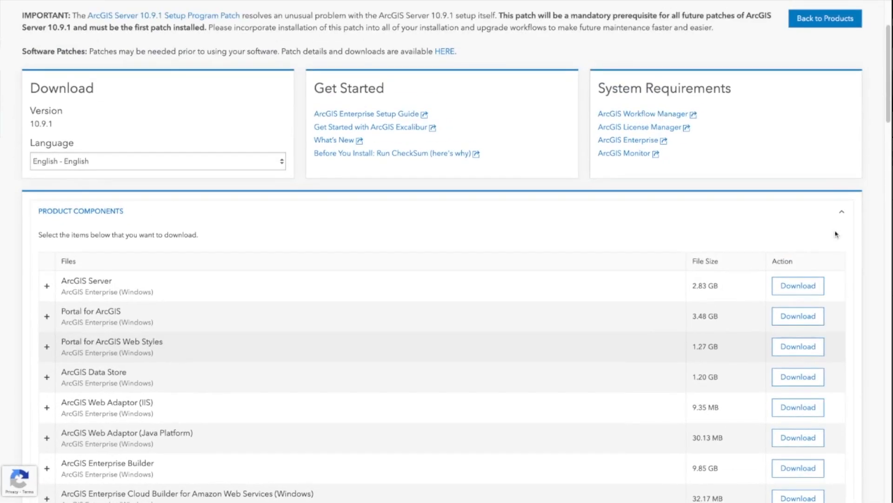
scroll(837, 234, "up", 3)
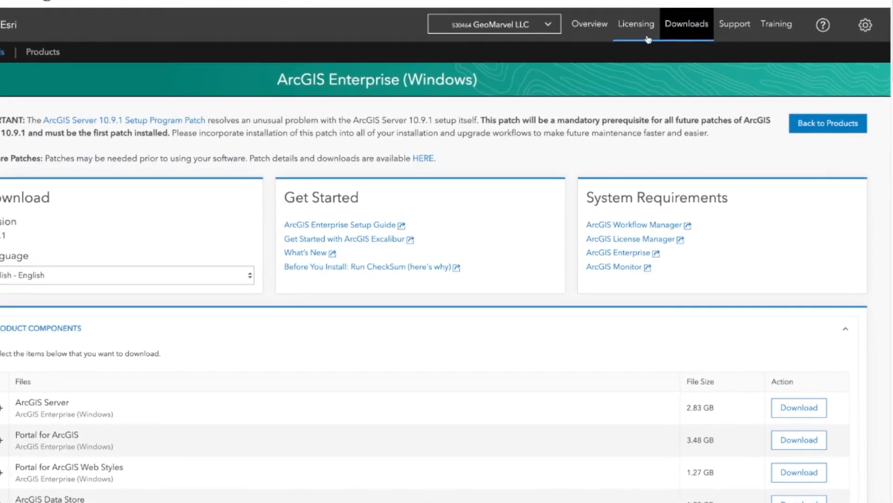
Start licensing ArcGIS Enterprise 10.9 - 10.9.1 with license type ArcGIS Server and licenses "Server licensing roles and extensions"
left_click(639, 25)
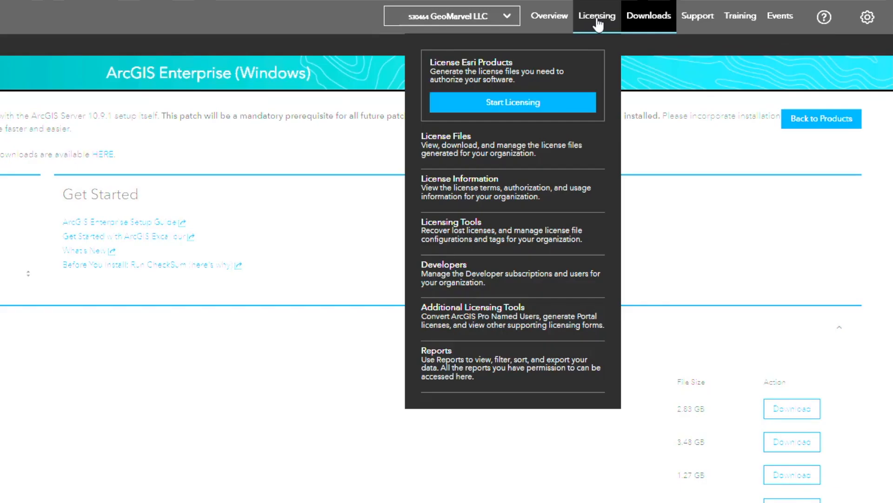
left_click(517, 110)
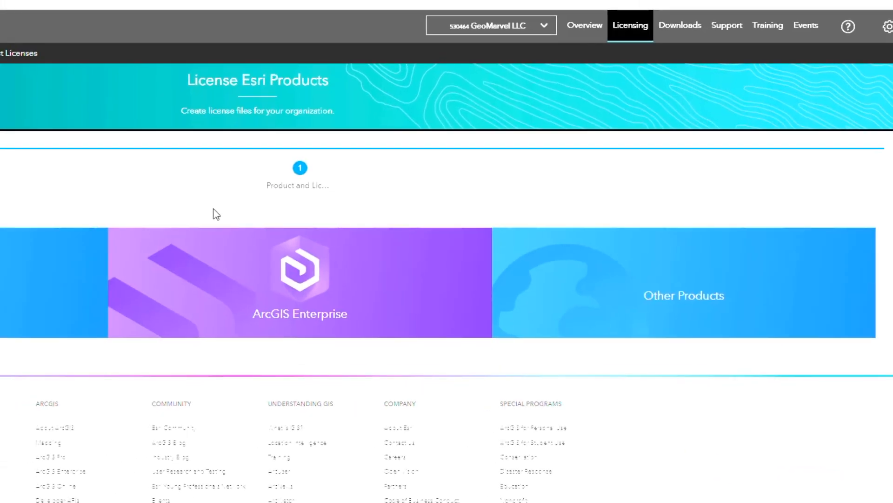
left_click(171, 297)
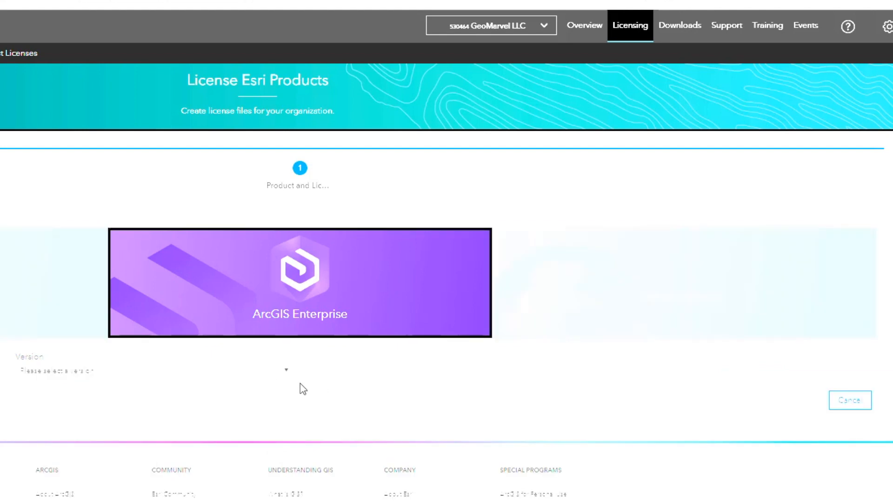
left_click(281, 372)
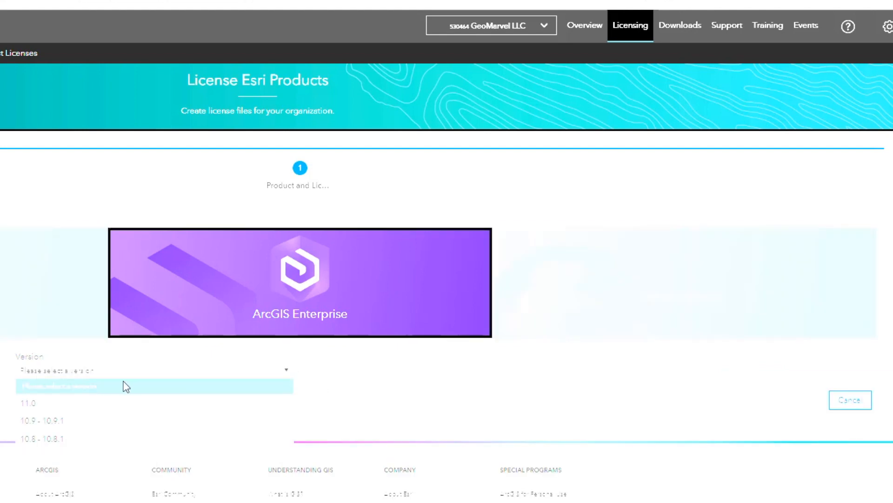
left_click(63, 429)
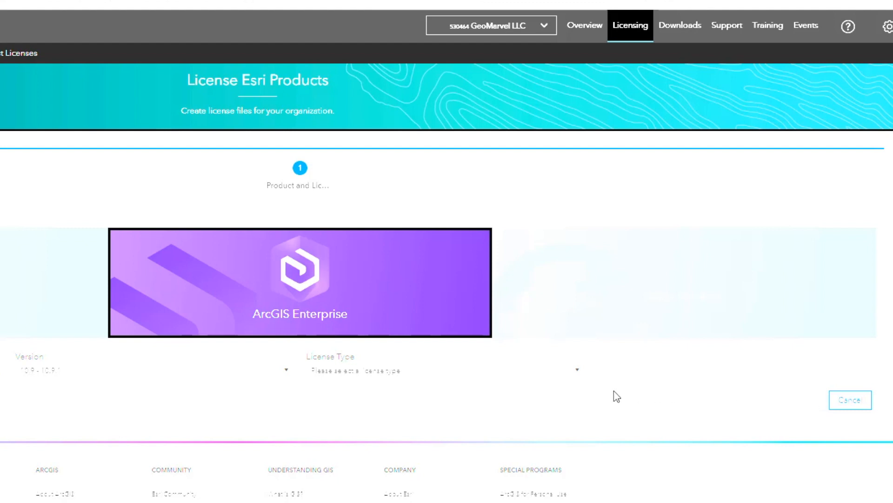
left_click(575, 371)
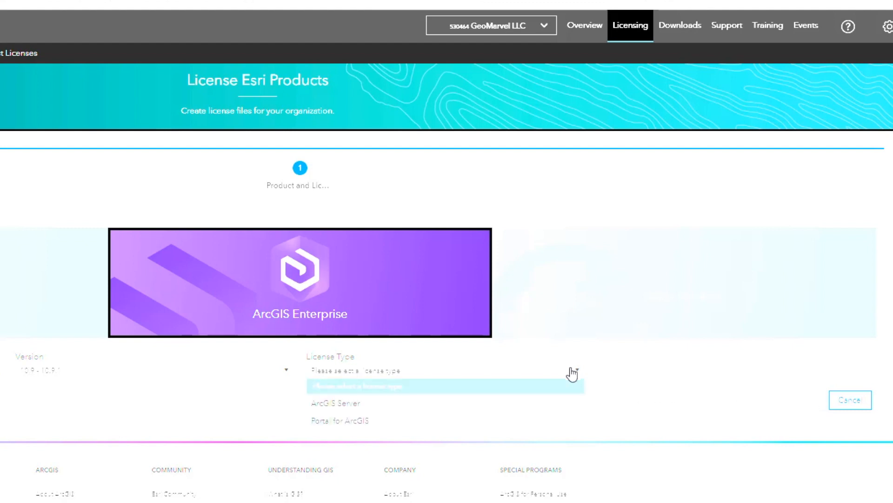
left_click(432, 404)
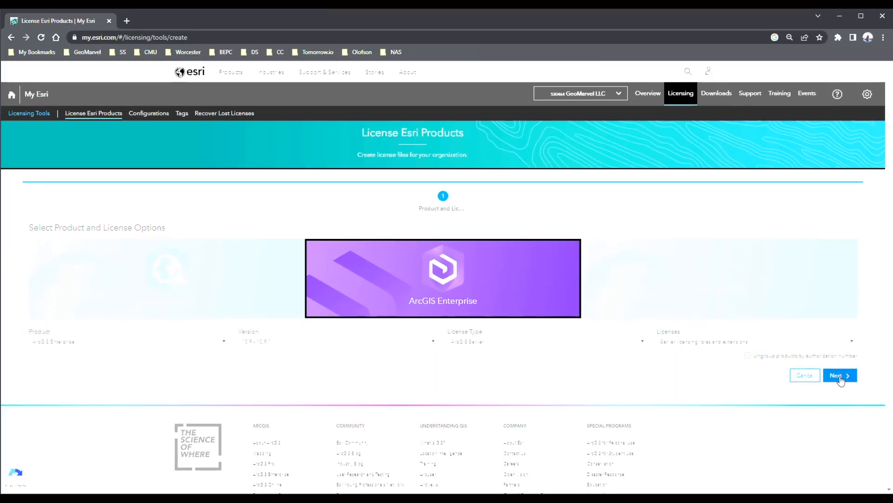
left_click(852, 418)
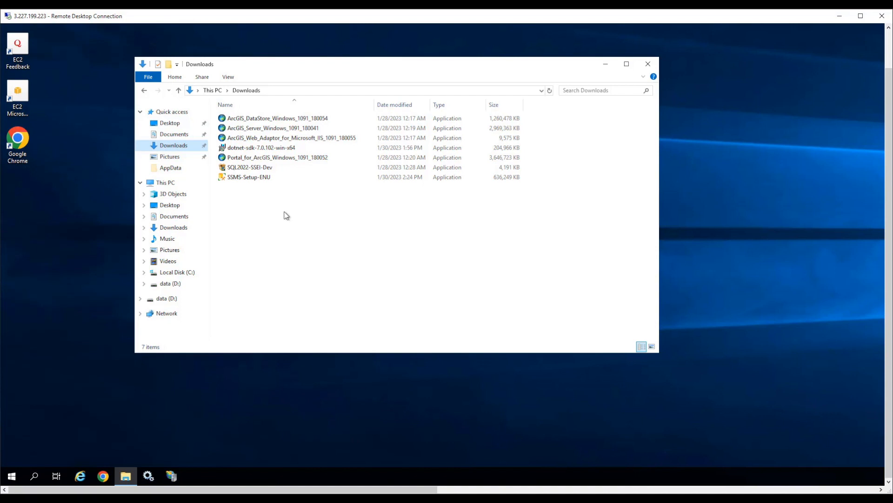
In the remote desktop's Downloads folder, run ArcGIS_Server_Windows_1091_180041, extract it to the default folder, and launch its setup with permission to make changes
left_click(286, 132)
double_click(286, 132)
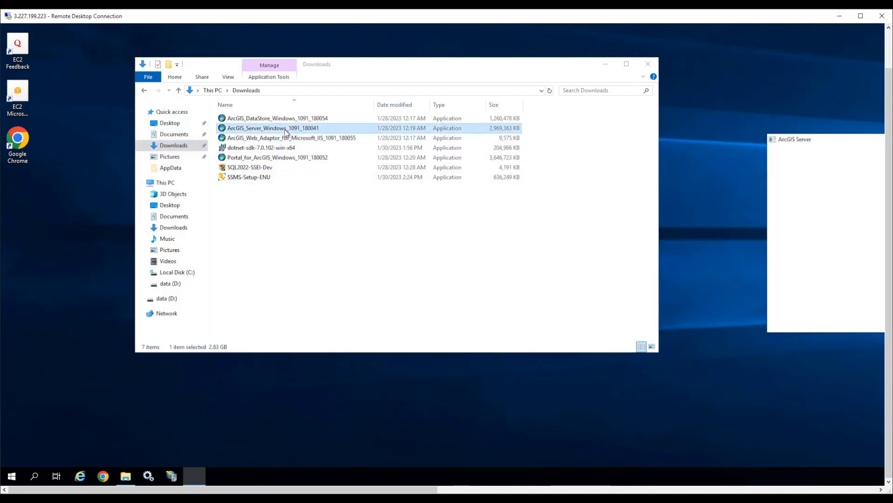
left_click_drag(809, 142, 368, 200)
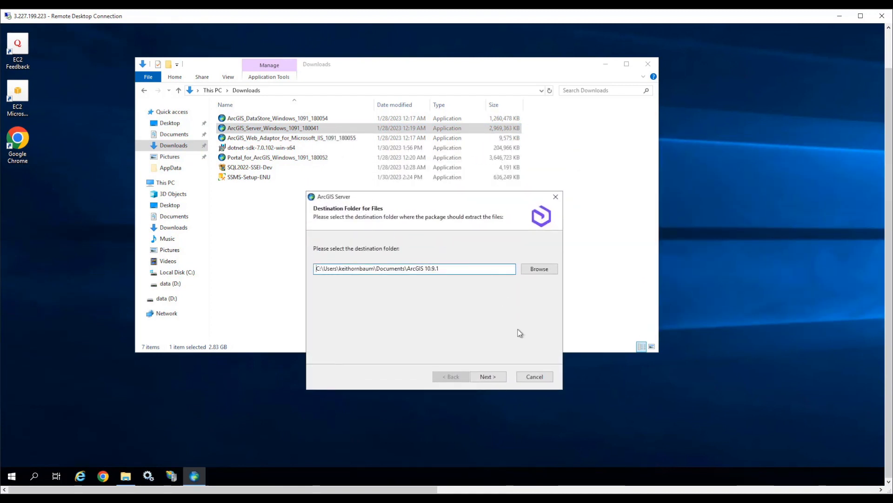
left_click(501, 380)
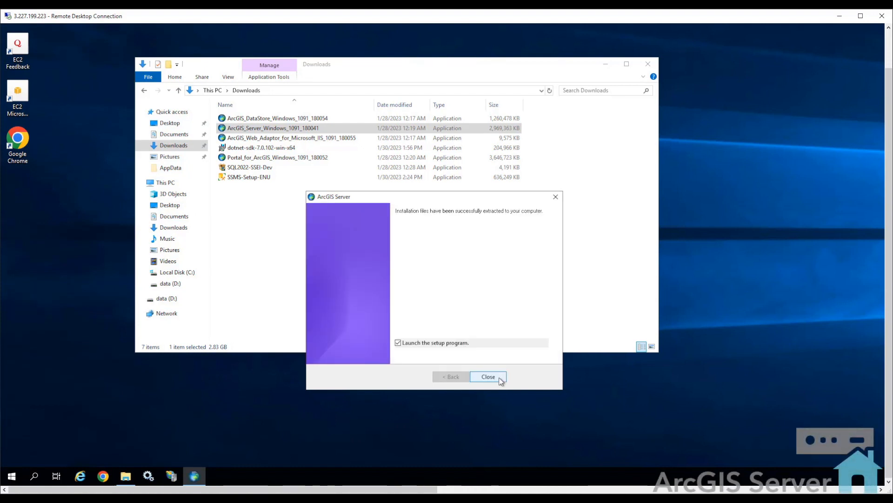
left_click(501, 379)
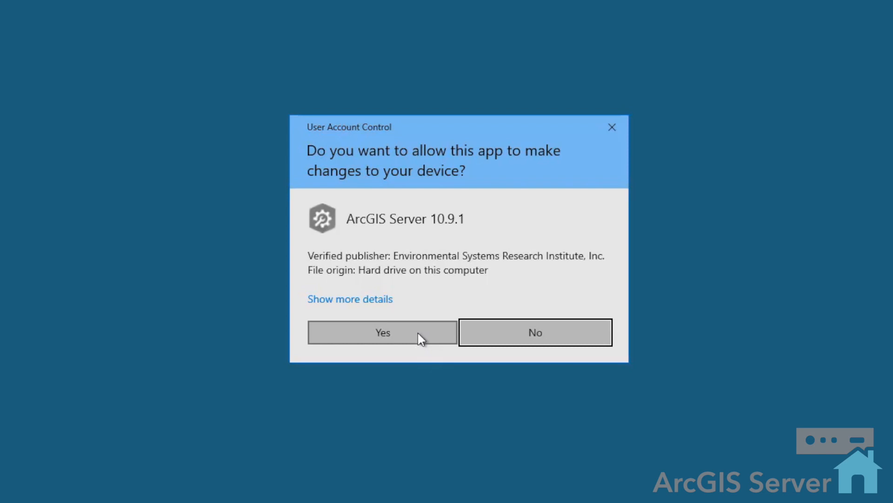
left_click(418, 333)
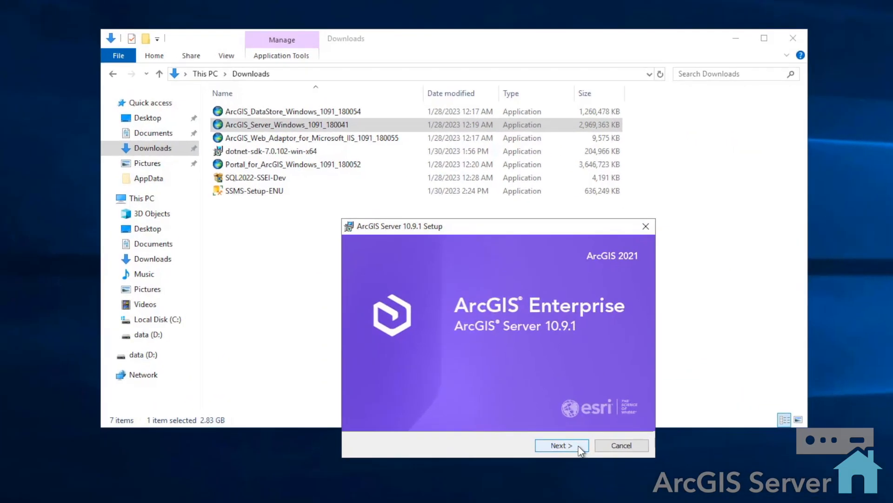
Accept the ArcGIS Server 10.9.1 master agreement and keep the default features and the Python folder C:\Python27\
left_click(580, 448)
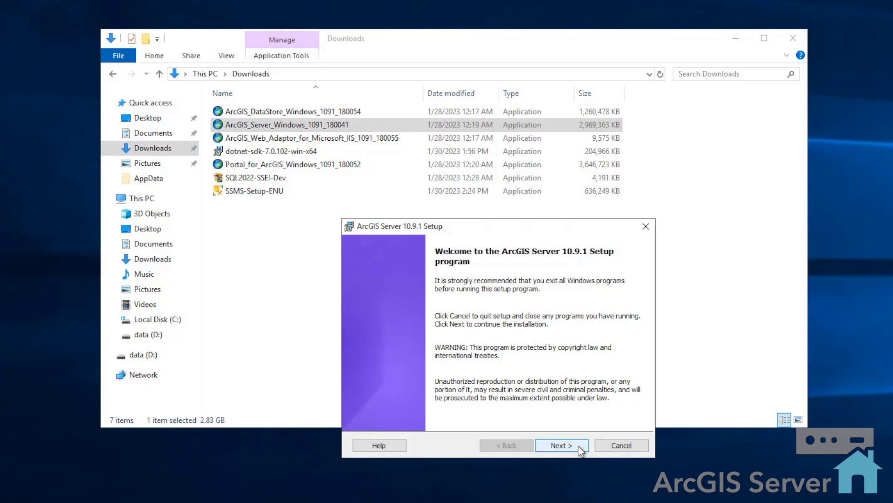
left_click(581, 447)
left_click_drag(640, 295, 641, 381)
left_click(368, 402)
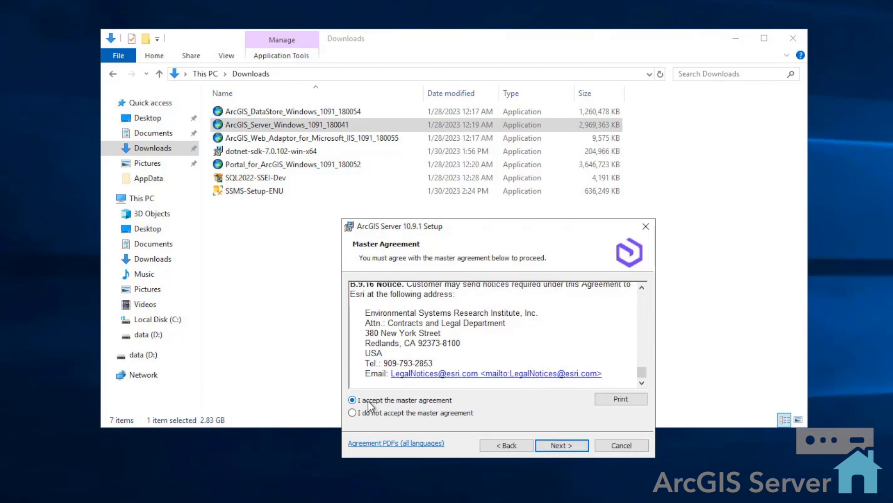
left_click(581, 448)
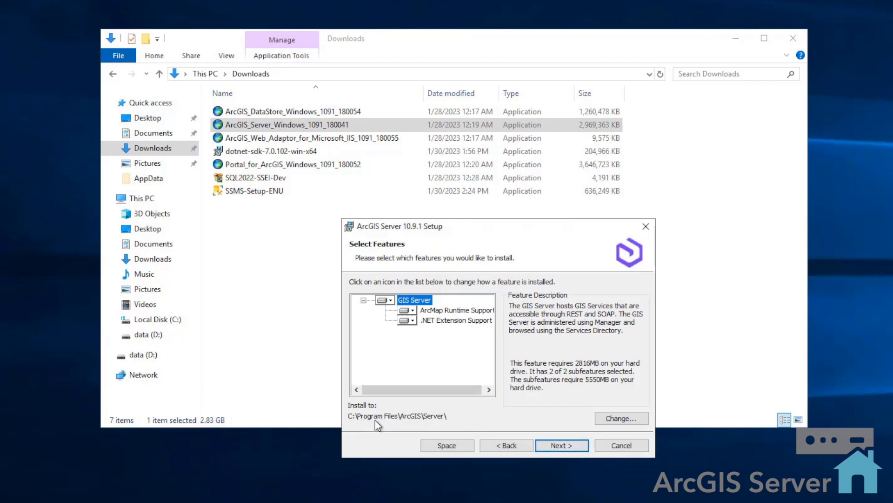
left_click(581, 445)
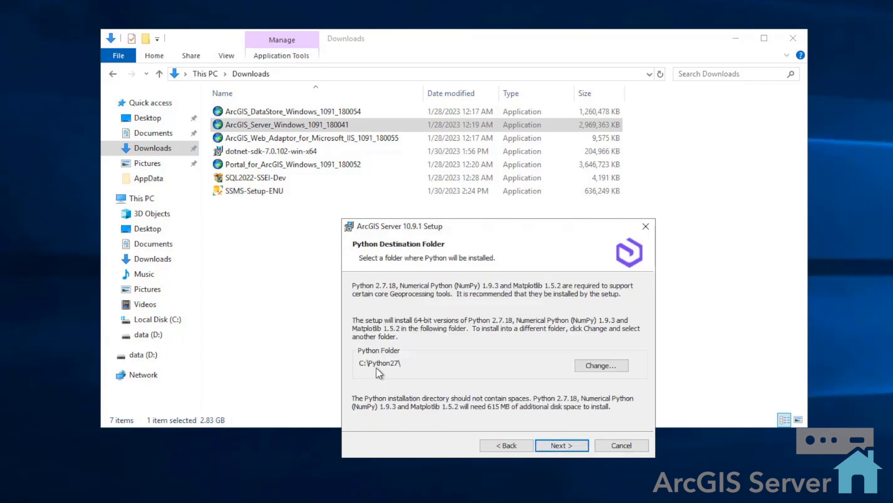
left_click(577, 445)
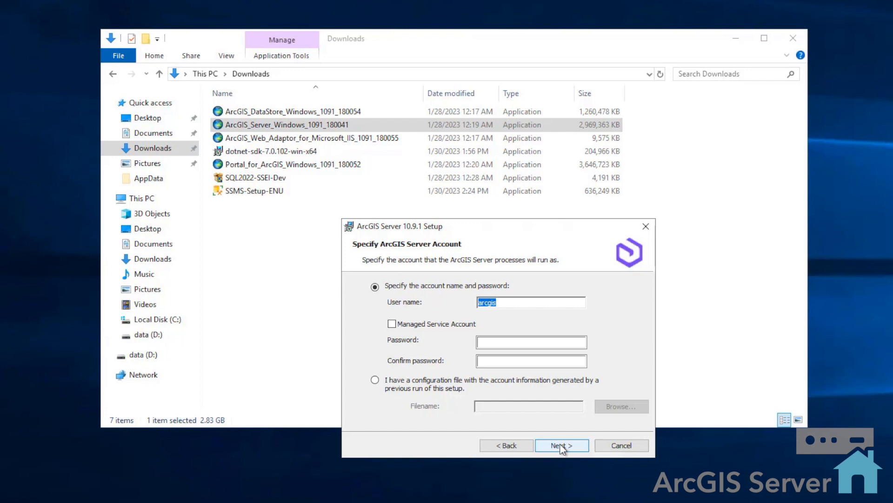
Specify the ArcGIS Server account with user name arcgis, and enter and confirm the account password
left_click(505, 302)
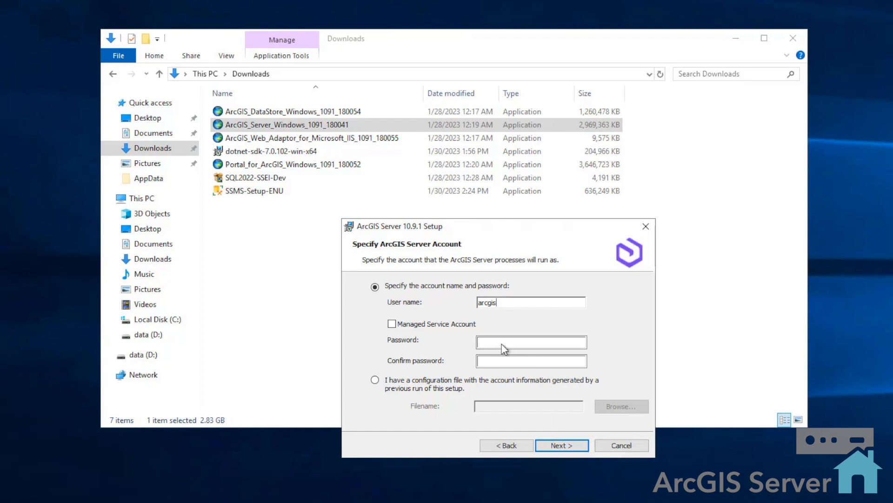
type("••••••••••••")
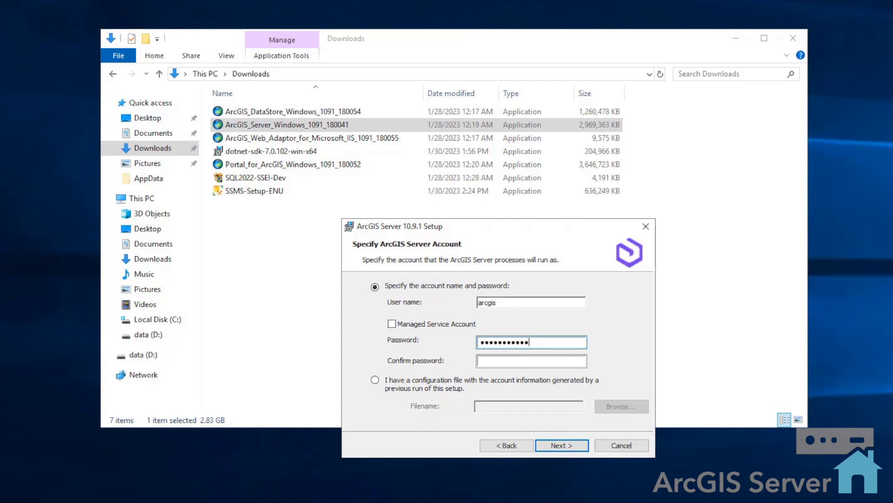
left_click(512, 361)
key("ctrl+v")
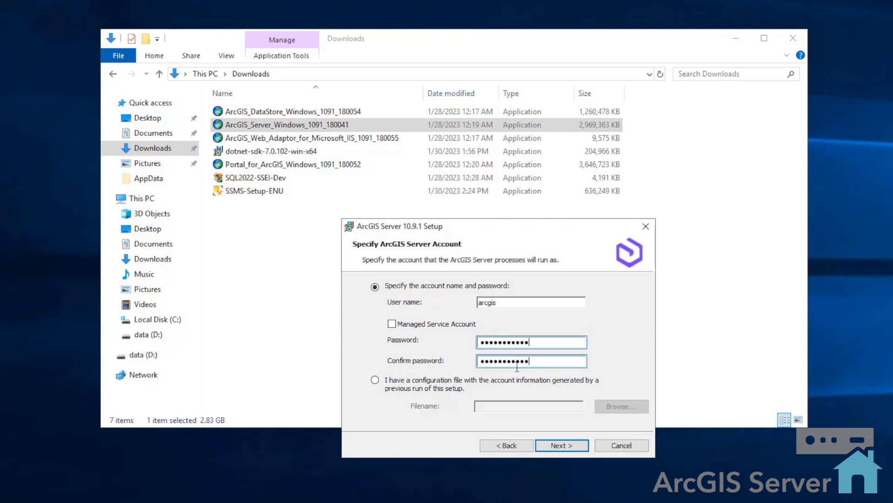
left_click(581, 445)
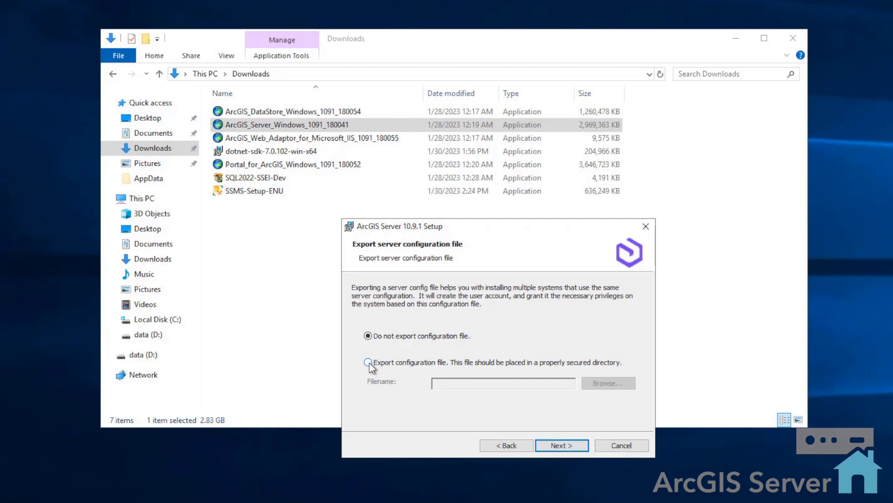
Choose to export the server configuration file, saving it as ServerConfigFile in the AppData folder
left_click(368, 363)
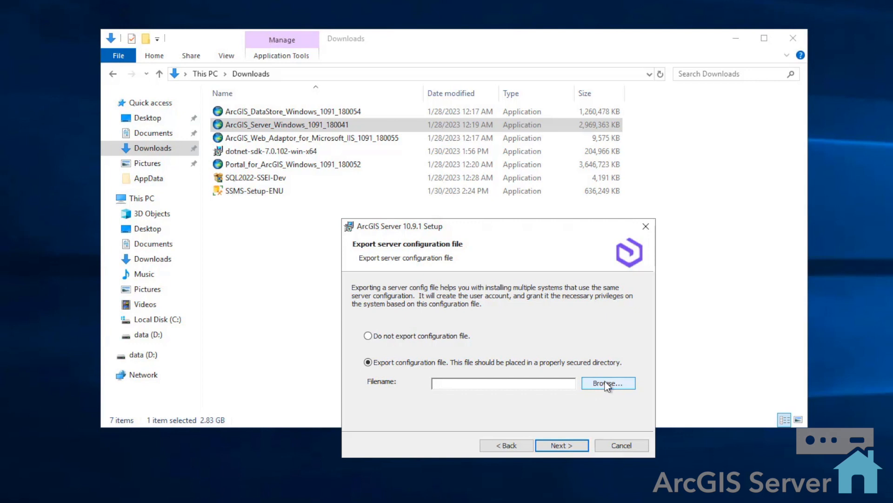
left_click(606, 384)
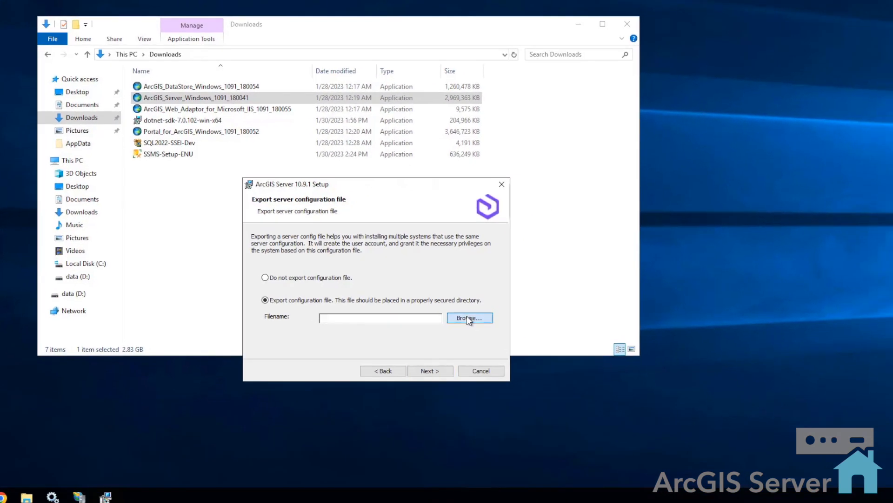
left_click(467, 318)
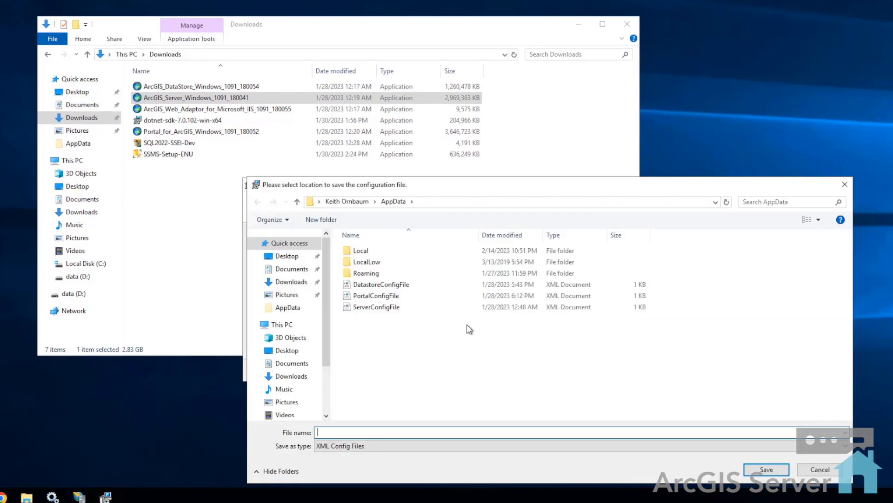
left_click(376, 307)
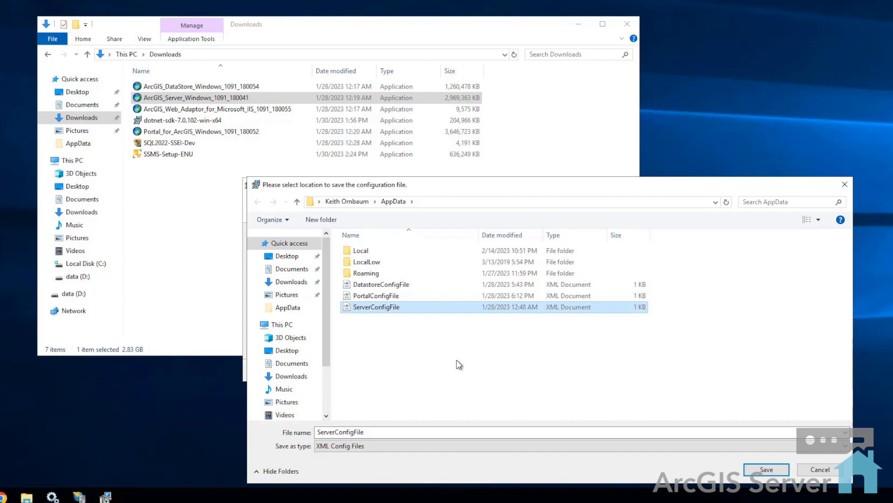
left_click(766, 469)
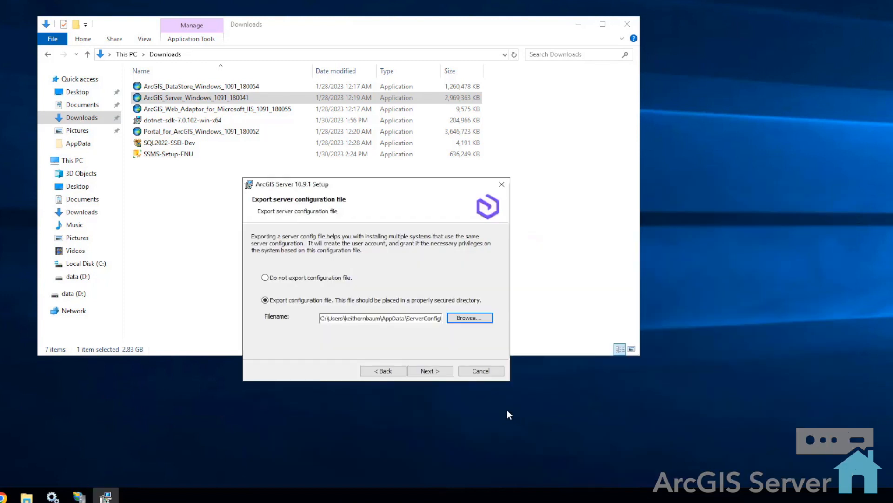
Install ArcGIS Server 10.9.1 with the chosen settings and finish the setup
left_click(444, 374)
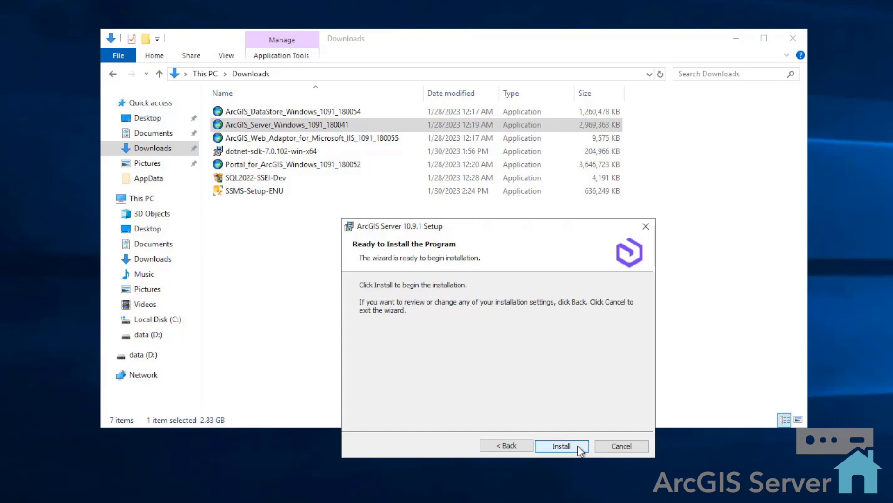
left_click(578, 446)
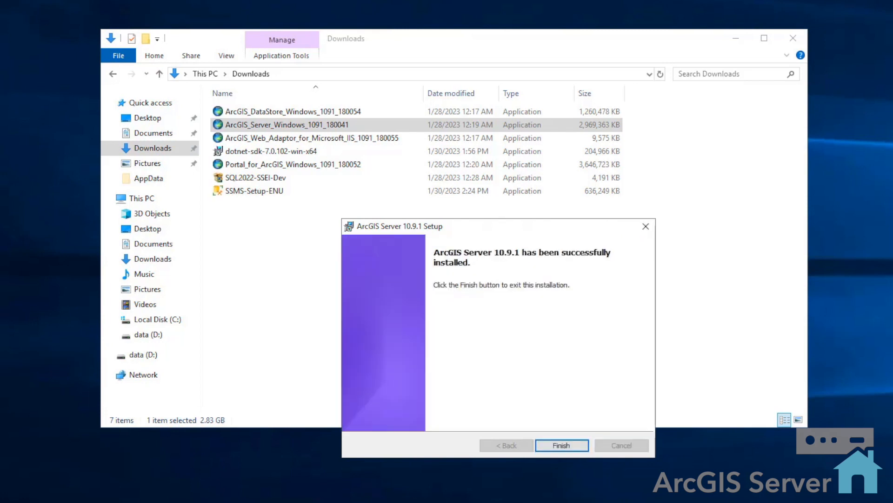
left_click(577, 446)
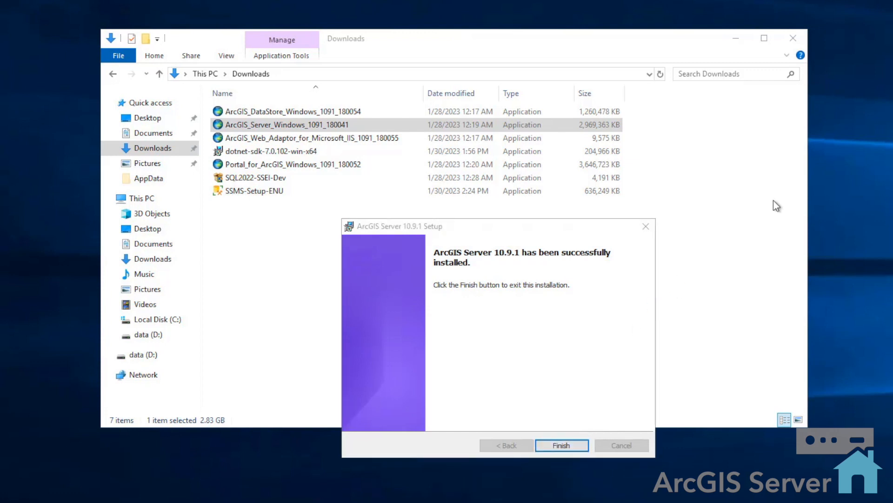
Choose to finish authorization with a received file and load the ArcGIS GIS Server Advanced authorization file from C:\Licenses
left_click_drag(892, 73, 630, 82)
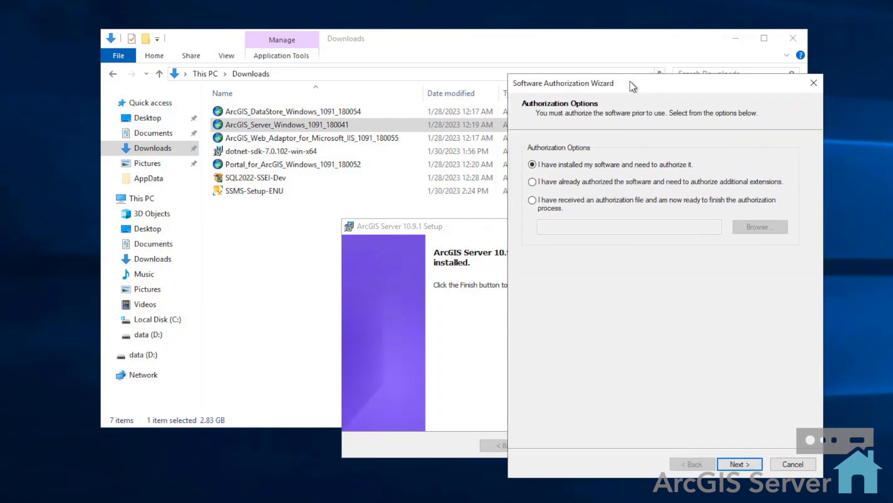
left_click_drag(630, 81, 630, 81)
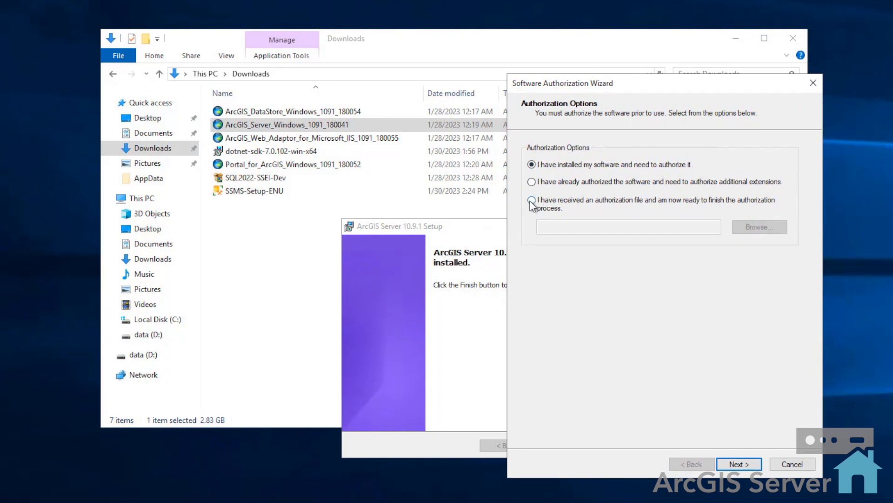
left_click(532, 182)
left_click(532, 201)
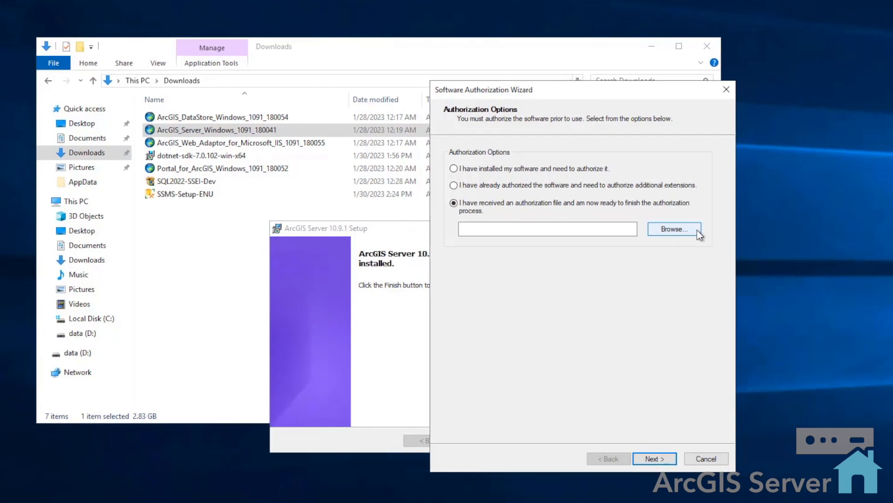
left_click(784, 229)
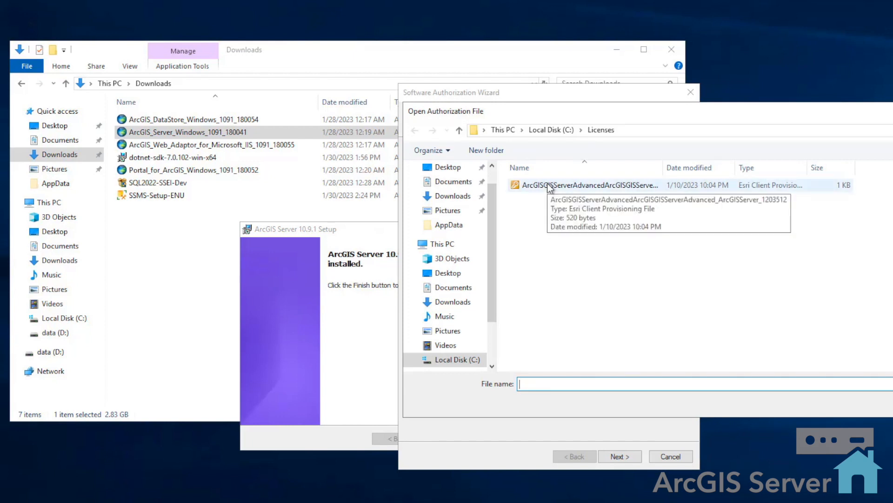
left_click(625, 130)
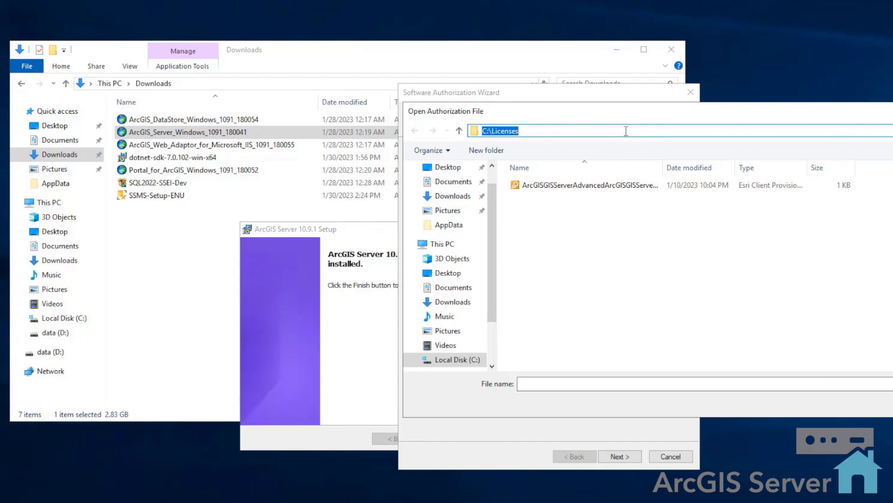
left_click(603, 185)
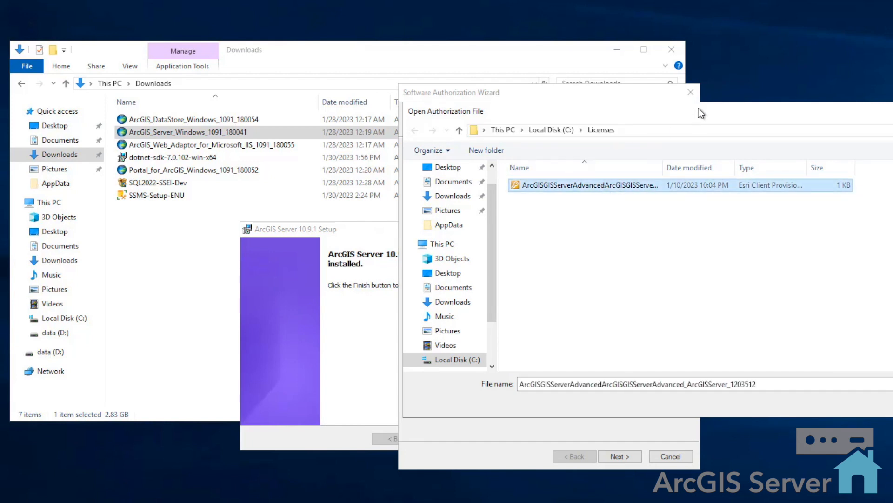
left_click_drag(664, 110, 466, 124)
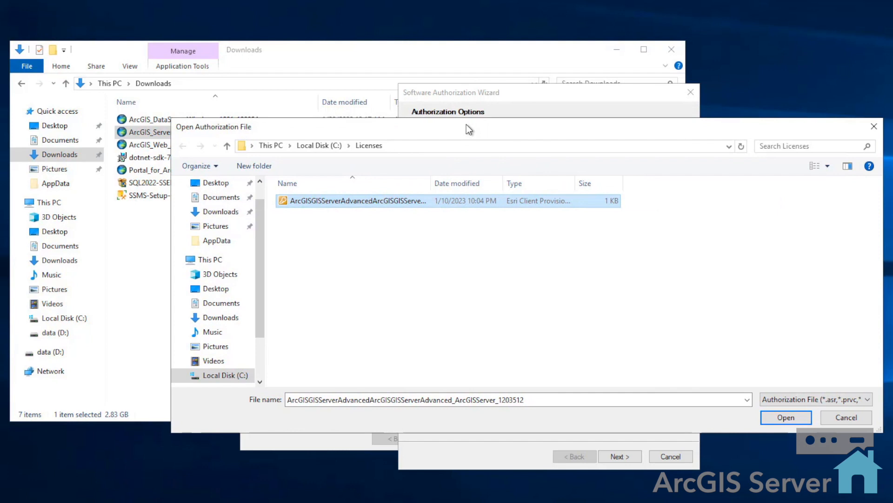
left_click_drag(467, 124, 466, 124)
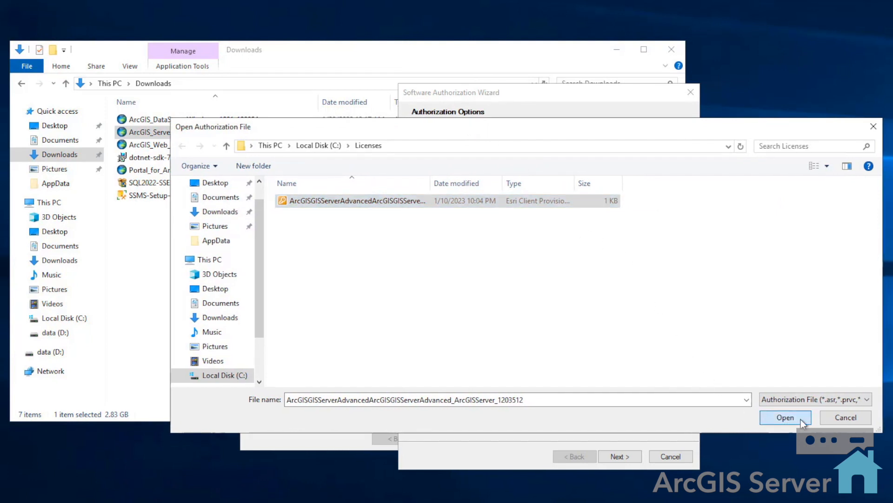
left_click(800, 418)
left_click(755, 470)
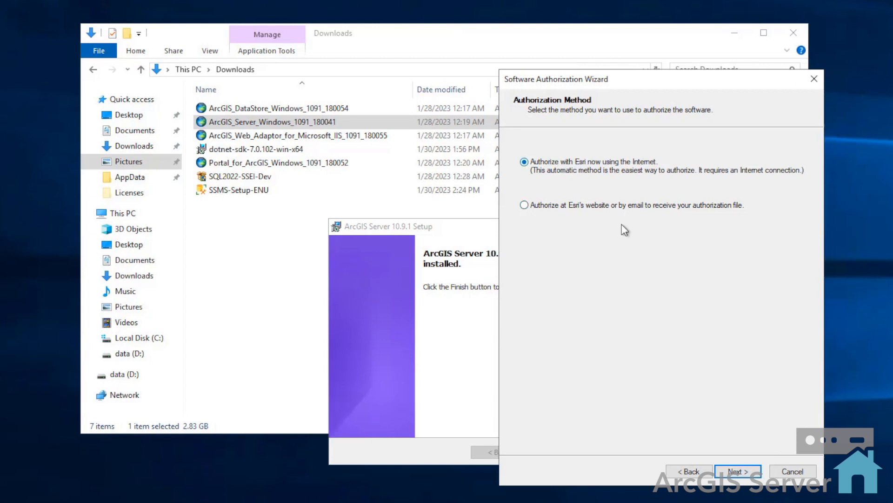
Authorize with Esri over the Internet, keep the prefilled contact details, and set organization to Commercial/Private Business, industry to Other and yourself to Other
left_click(755, 472)
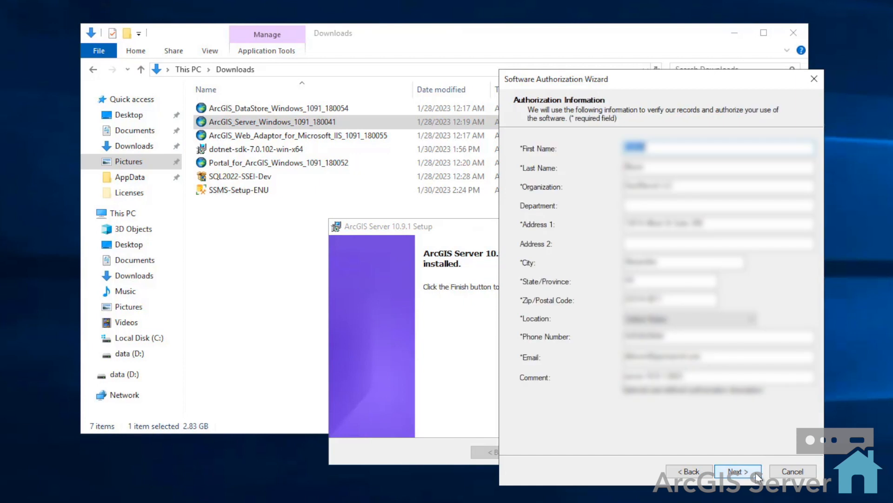
left_click(755, 471)
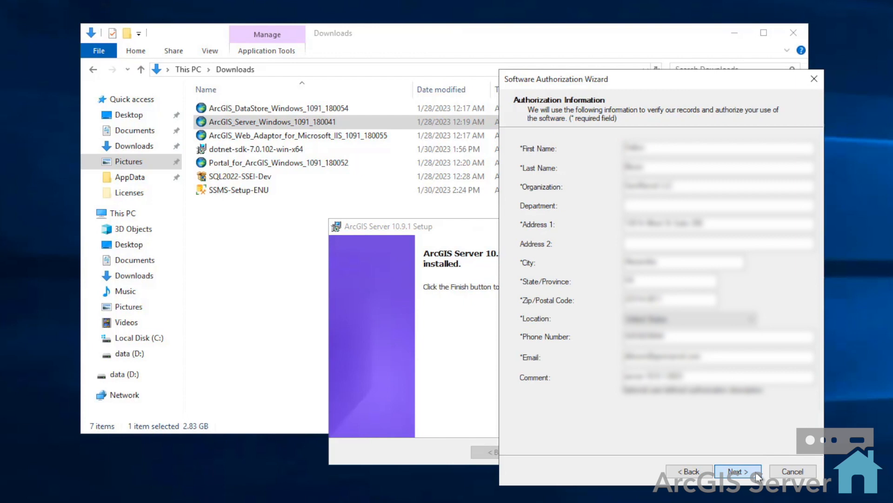
left_click(735, 156)
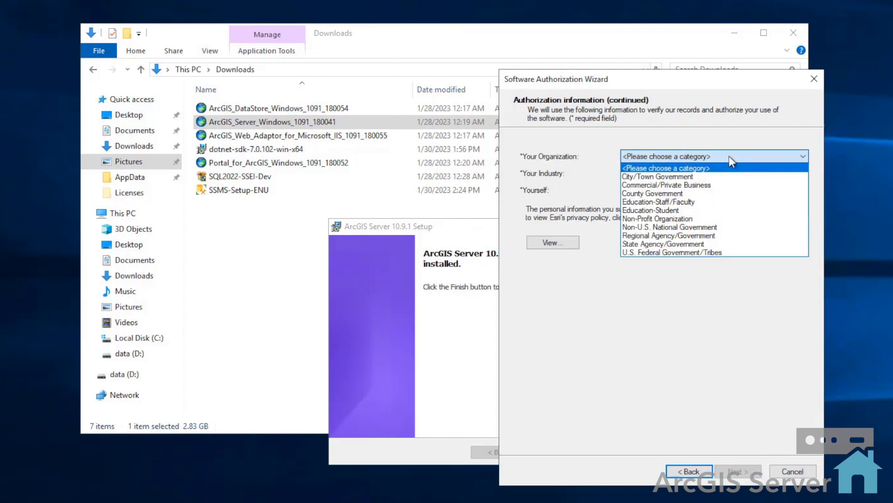
left_click(712, 185)
left_click(719, 173)
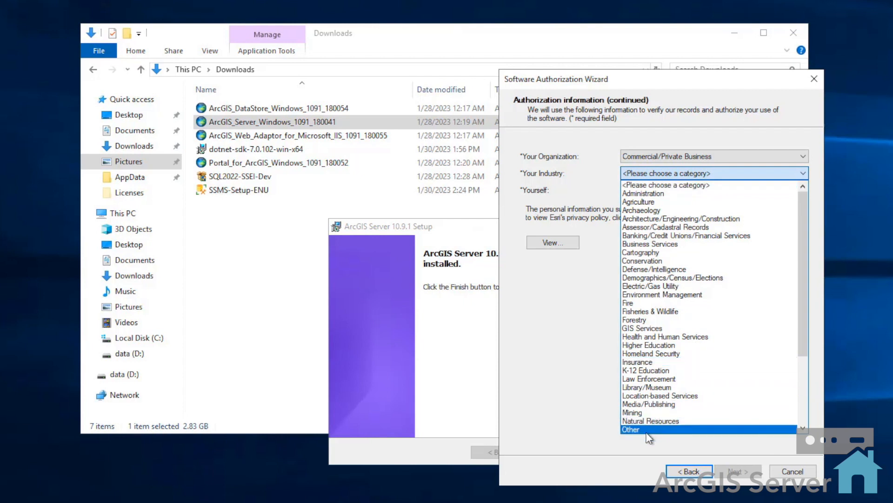
left_click(698, 429)
left_click(736, 192)
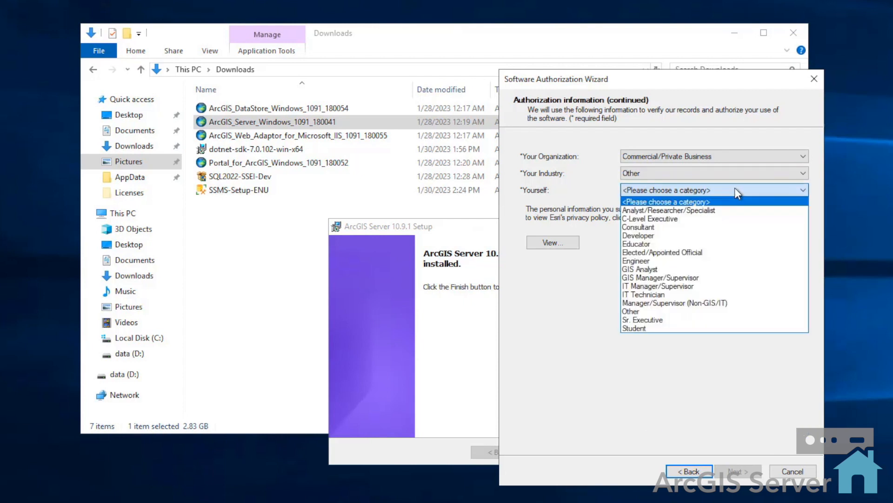
left_click(652, 309)
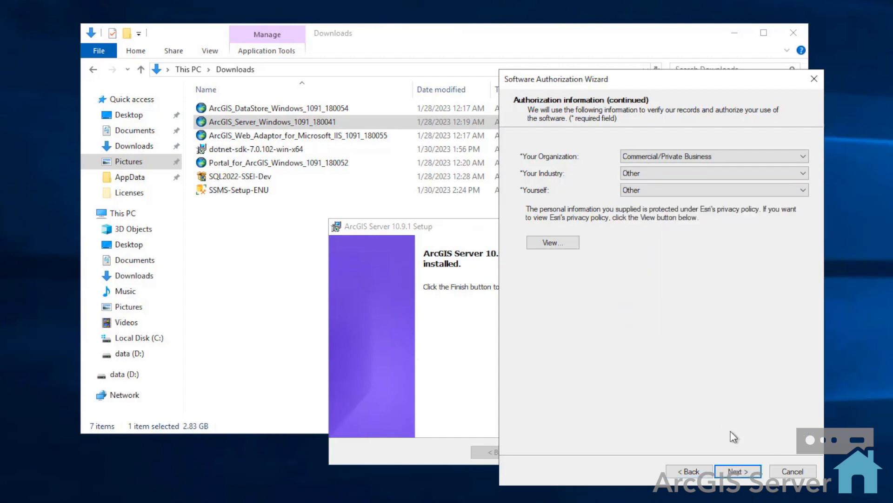
left_click(757, 476)
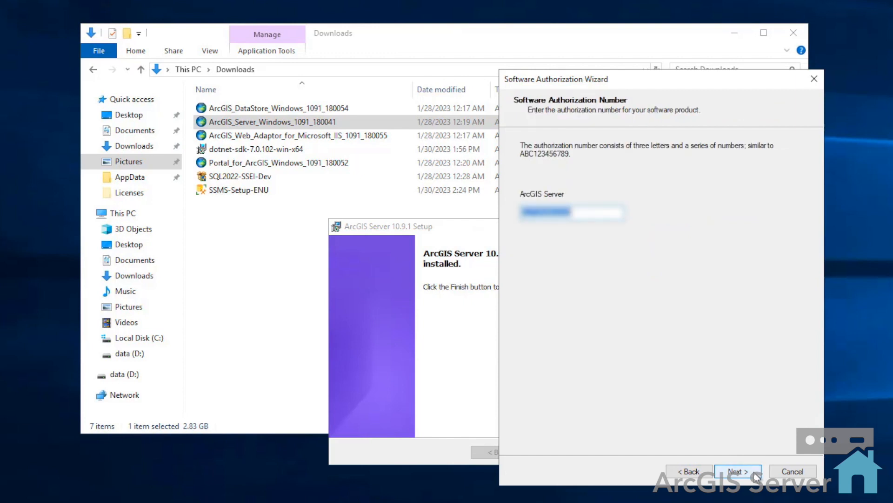
Accept the prefilled authorization number, skip extension authorizations and evaluations, and complete the ArcGIS Server authorization
left_click(757, 476)
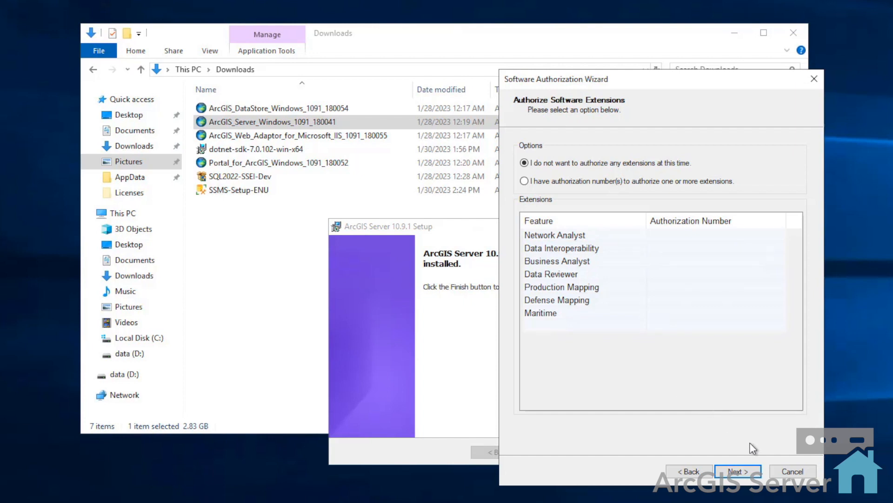
left_click(756, 472)
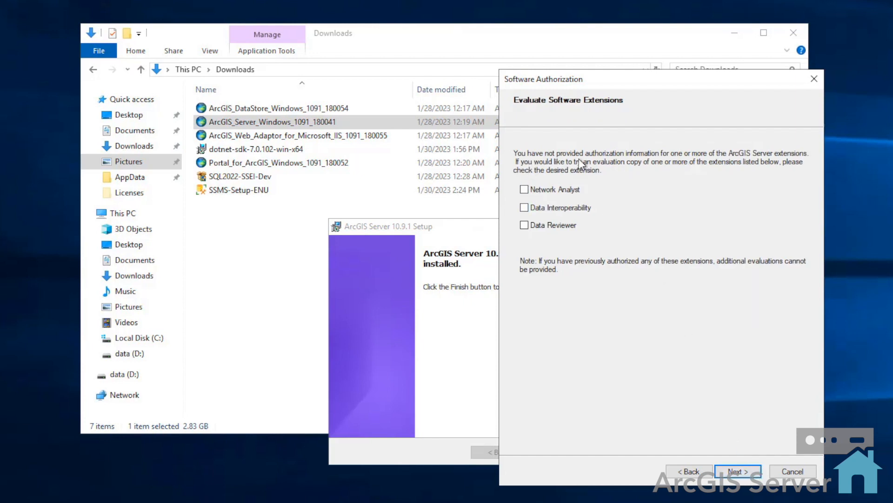
left_click(756, 476)
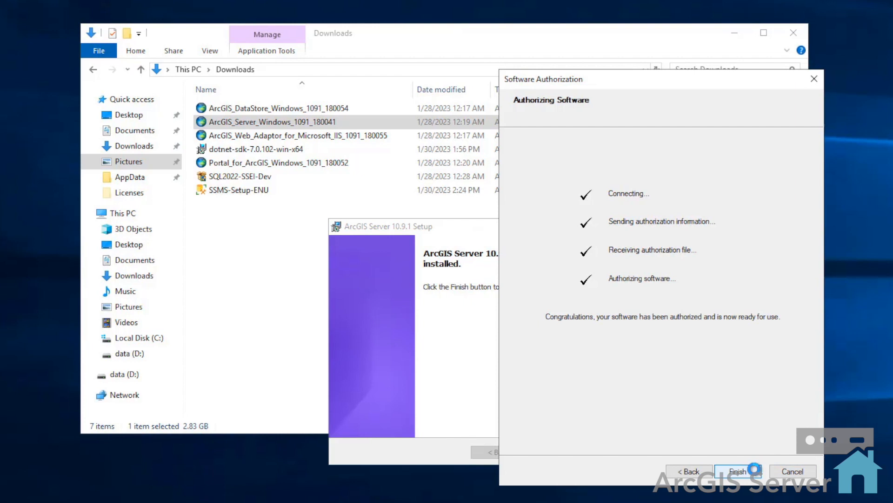
left_click(753, 470)
left_click(570, 457)
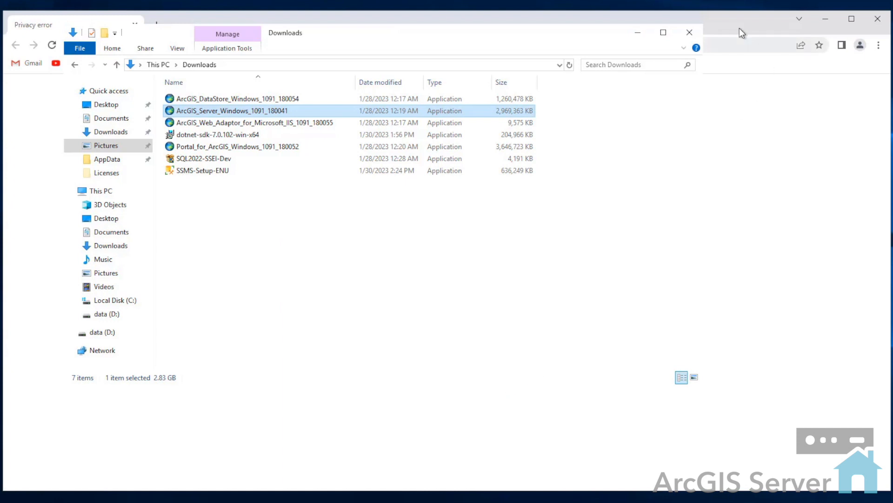
In the browser's ArcGIS Server Manager, create a new site with primary administrator siteadmin, entering and confirming the account password
left_click(741, 32)
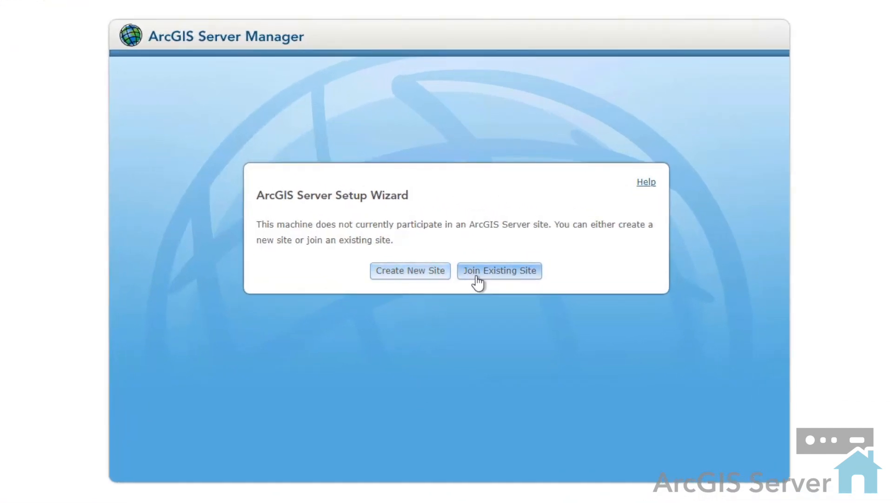
left_click(427, 280)
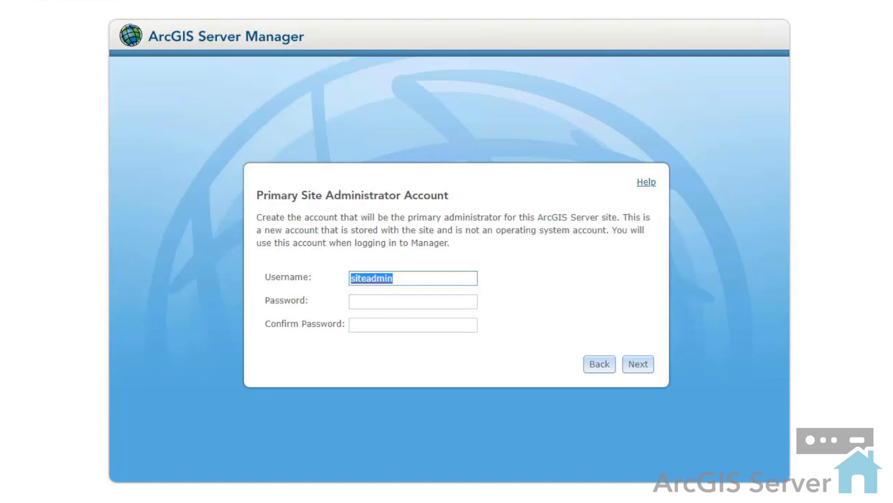
left_click(387, 301)
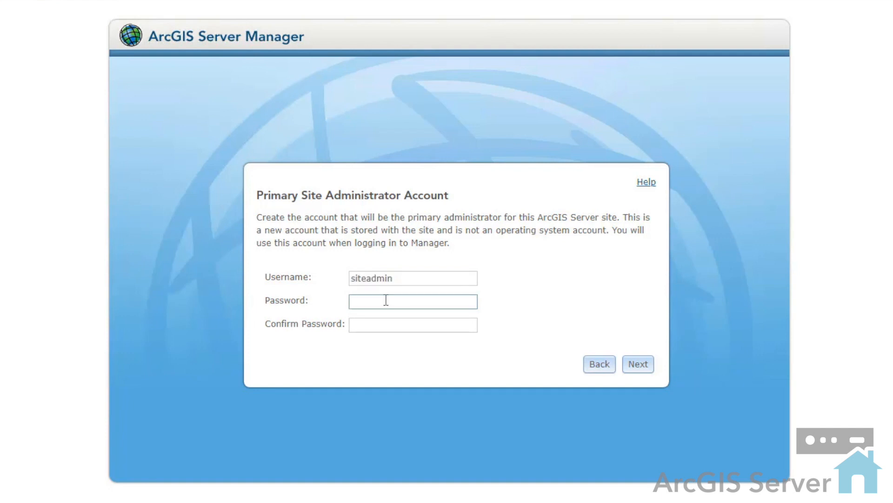
key("ctrl+v")
left_click(396, 325)
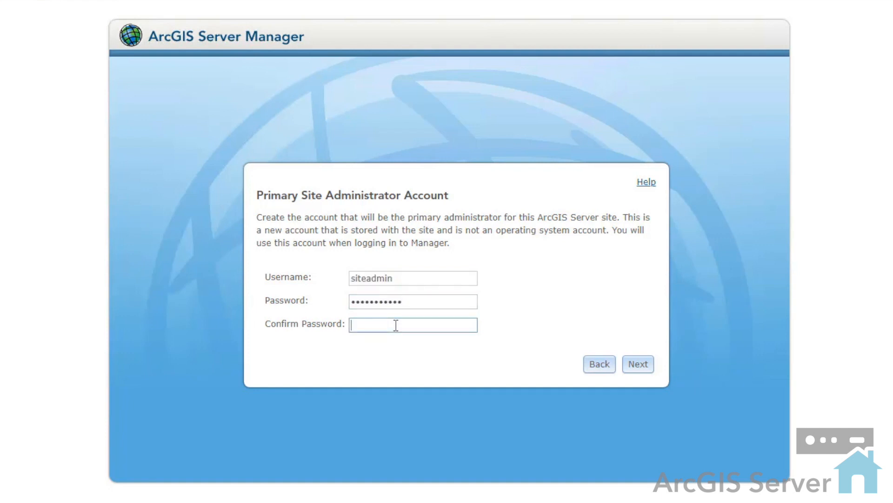
key("ctrl+v")
left_click(638, 366)
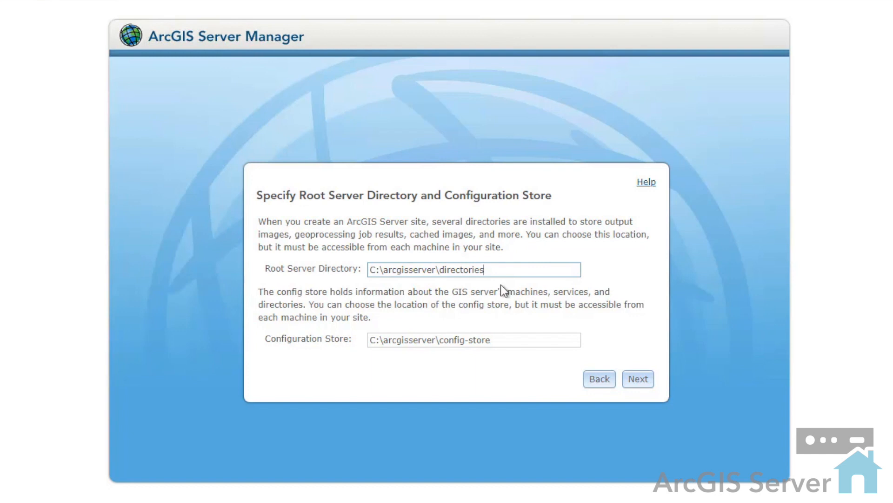
Keep root directory C:\arcgisserver\directories and configuration store C:\arcgisserver\config-store, and create the ArcGIS Server site
left_click(641, 384)
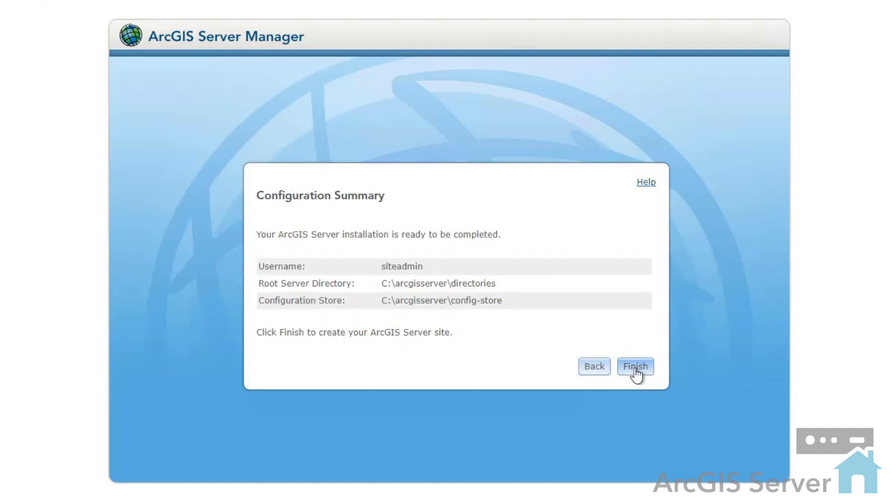
left_click(635, 366)
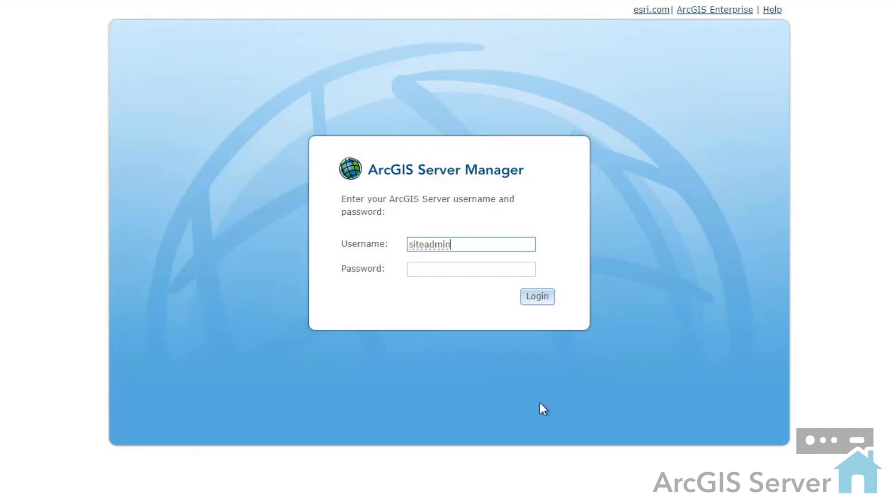
Log in to ArcGIS Server Manager as siteadmin, entering the account password
left_click(464, 269)
type("•••••••••••")
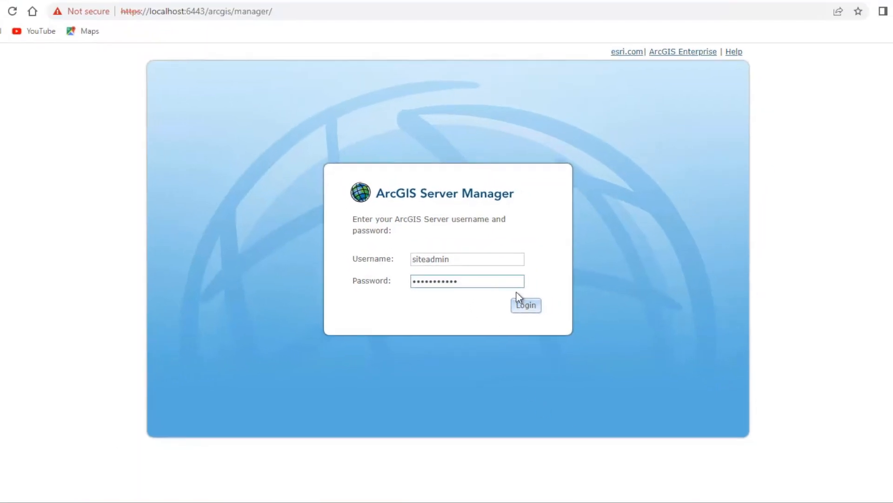
left_click(535, 299)
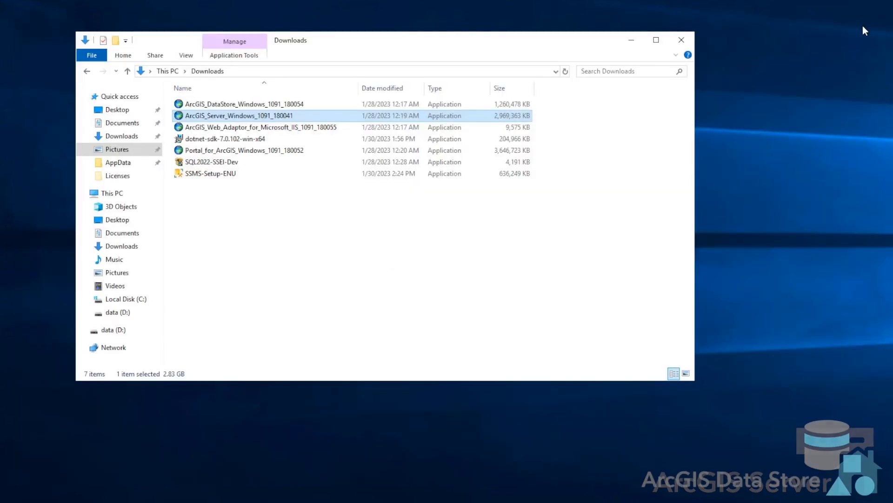
Run ArcGIS_DataStore_Windows_1091_180054 from Downloads, extract its files to the prefilled ArcGIS 10.9.1 folder in Documents, and launch the setup program
left_click(287, 231)
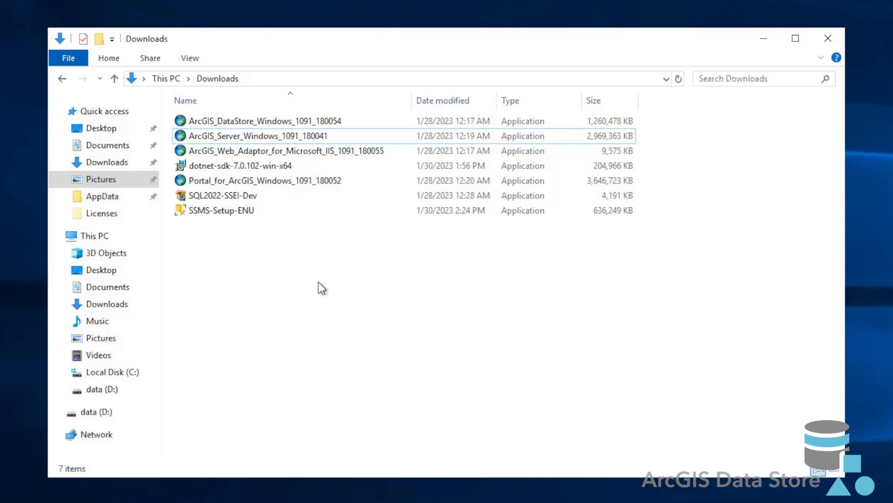
double_click(278, 121)
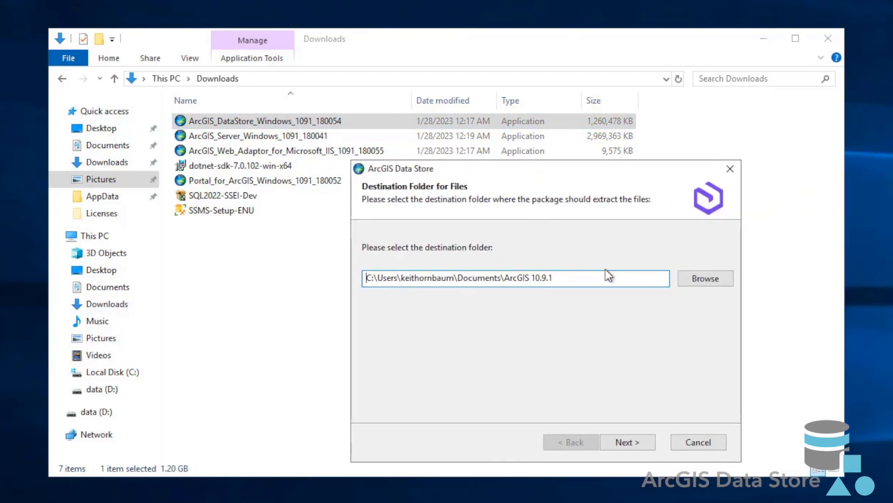
left_click(605, 277)
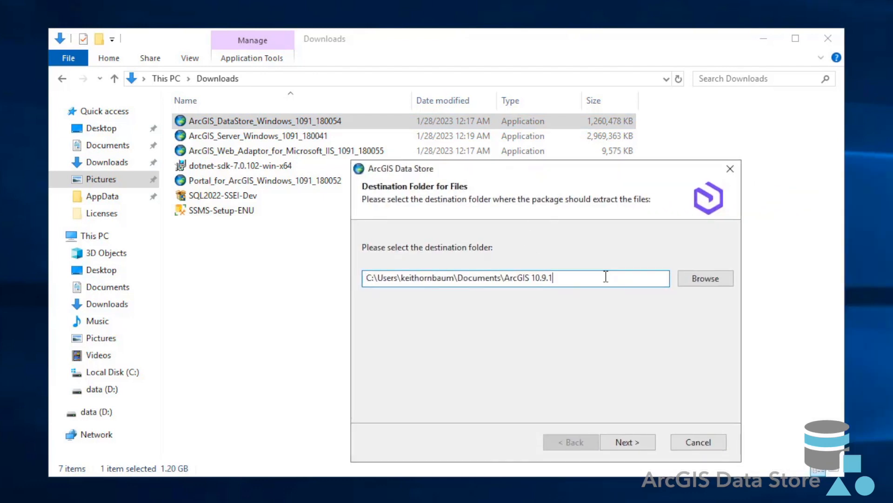
left_click(648, 442)
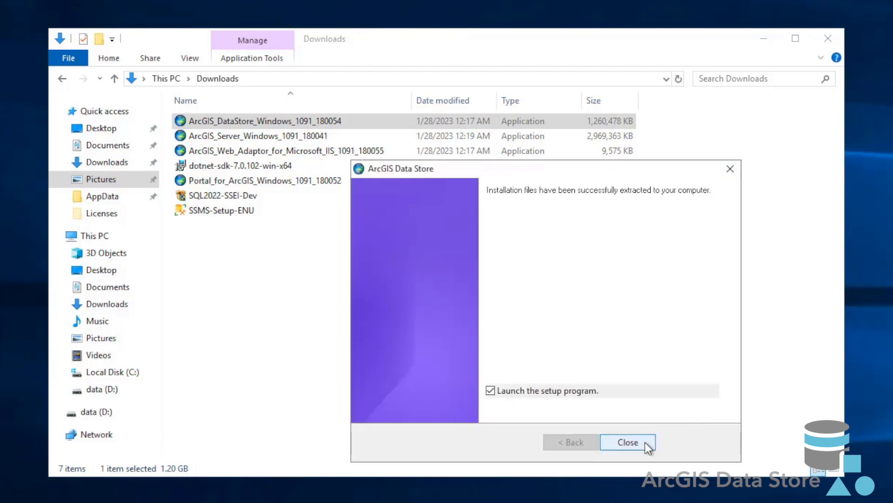
left_click(645, 442)
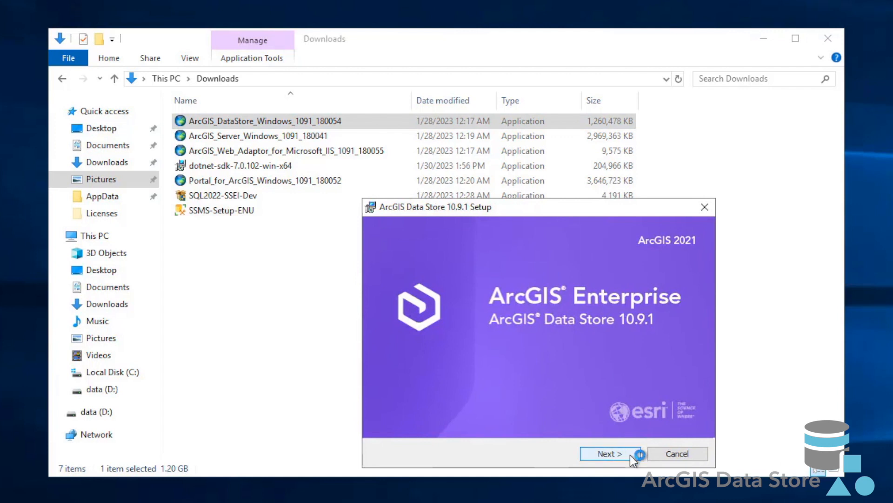
Accept the ArcGIS Data Store master agreement and keep the installation folder C:\Program Files\ArcGIS\DataStore\
left_click(630, 453)
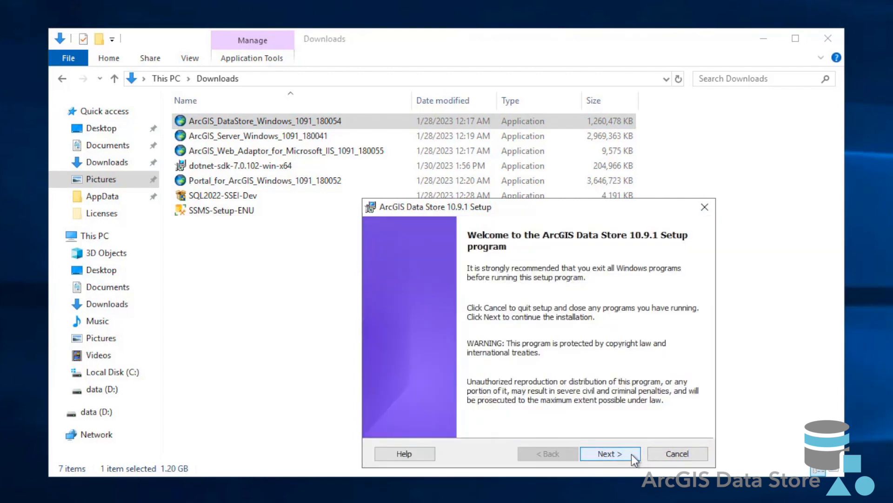
left_click(635, 454)
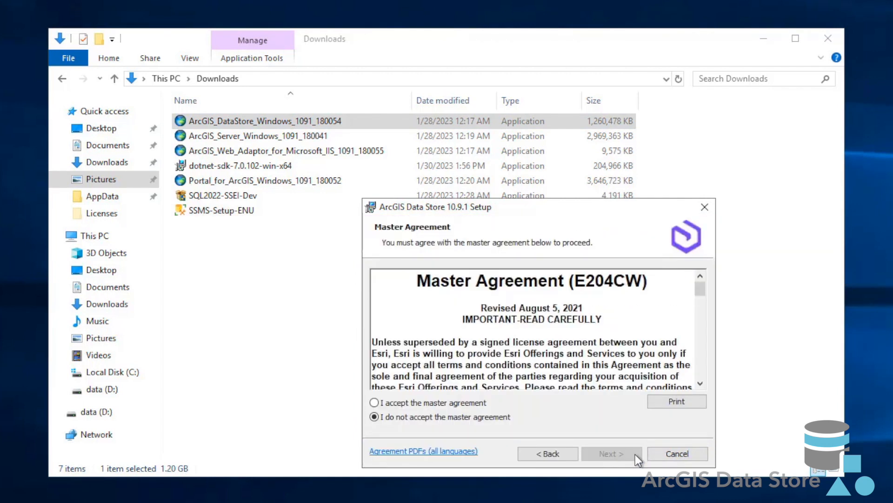
left_click(455, 401)
left_click_drag(702, 291, 700, 378)
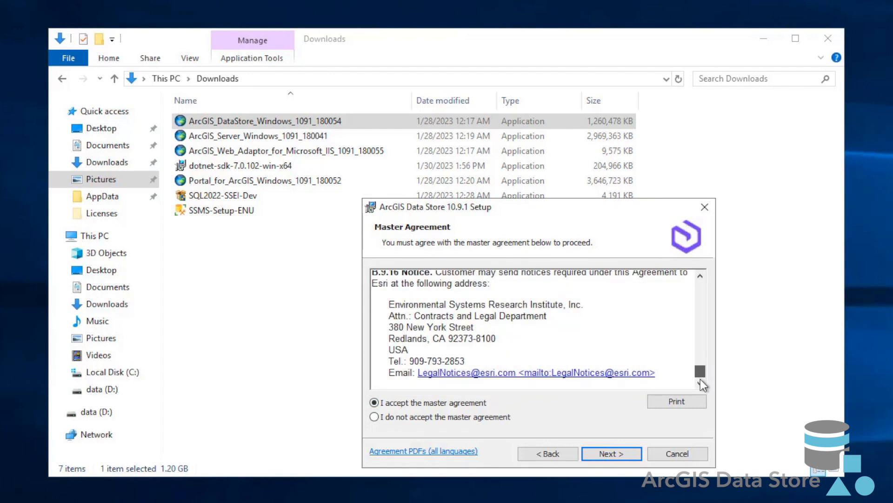
left_click(631, 455)
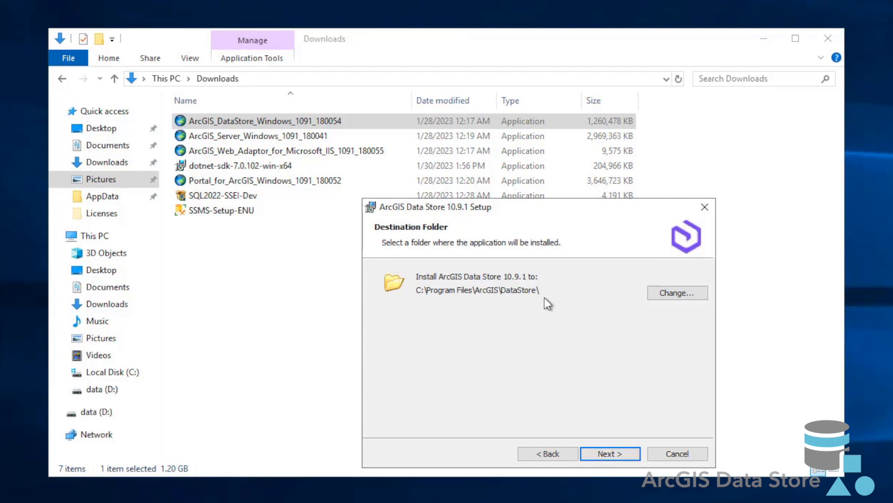
left_click(632, 456)
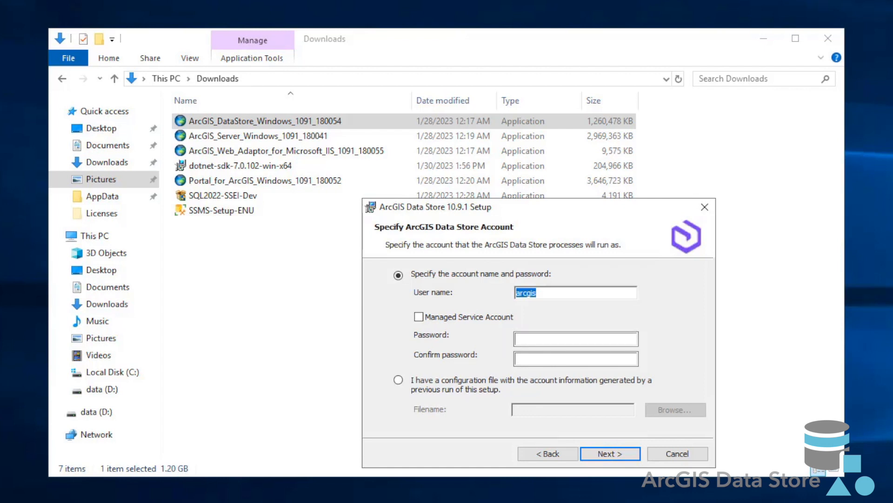
Keep arcgis as the ArcGIS Data Store account, entering and confirming the account password
left_click(574, 338)
key("ctrl+v")
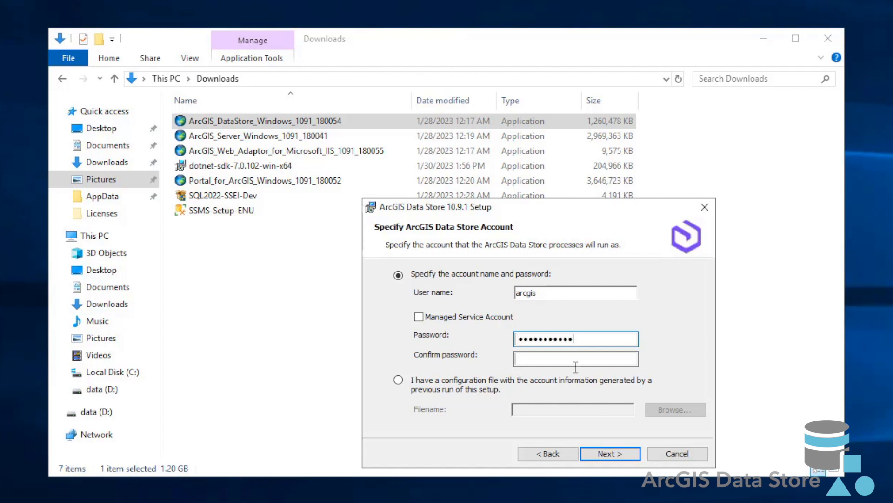
left_click(579, 358)
key("ctrl+v")
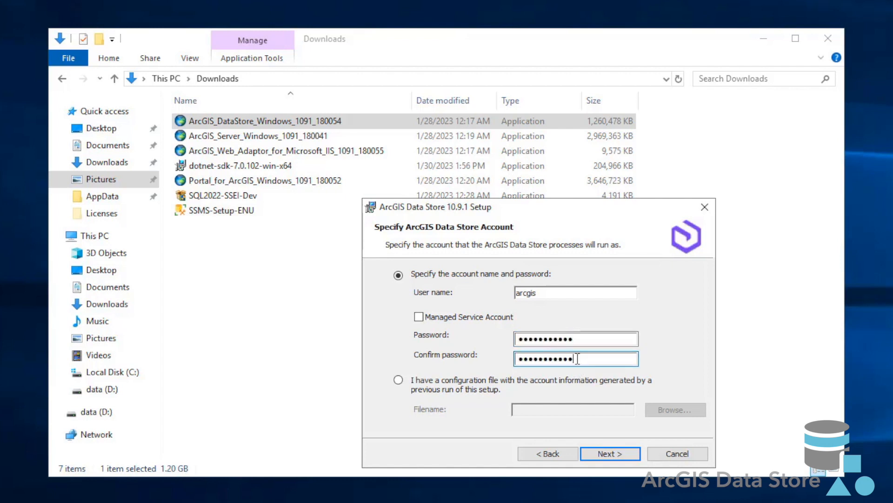
left_click(630, 454)
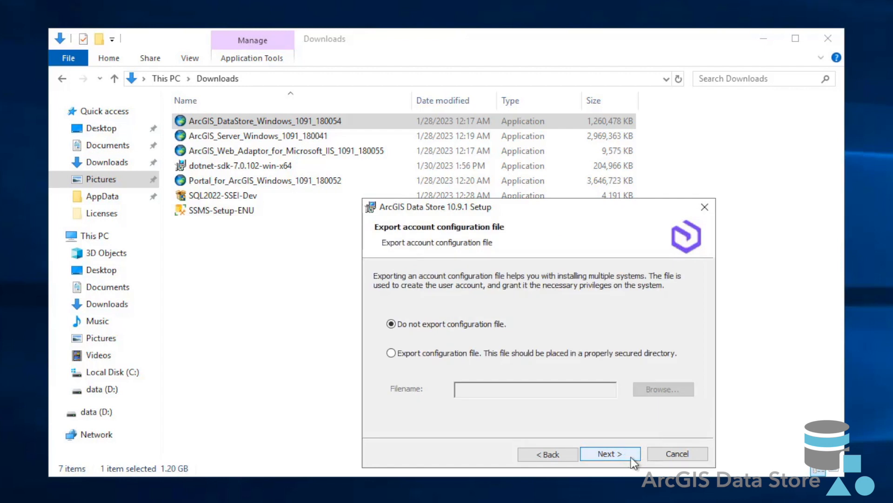
Choose to export the account configuration file, saving it as DatastoreConfigFile in the AppData folder
left_click(391, 353)
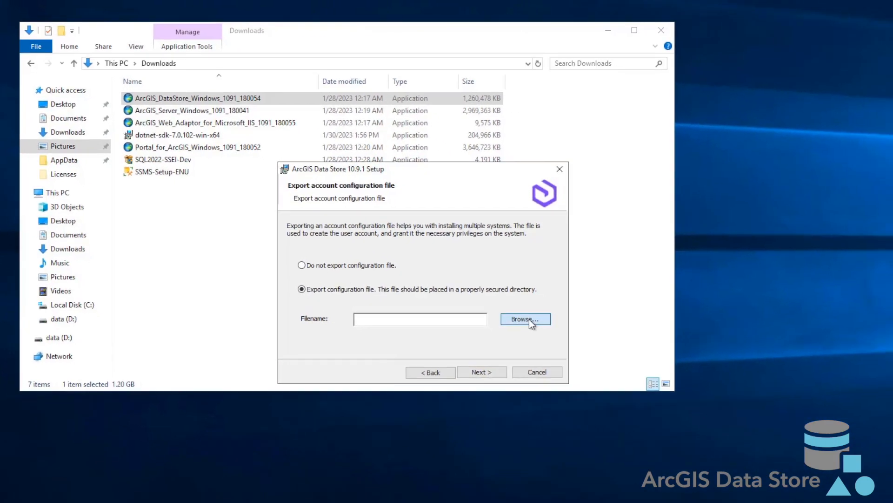
left_click(664, 390)
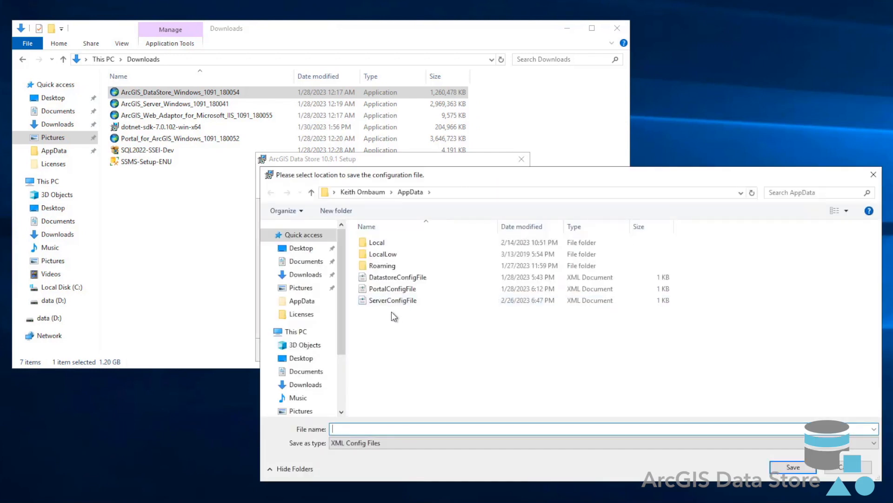
left_click(393, 277)
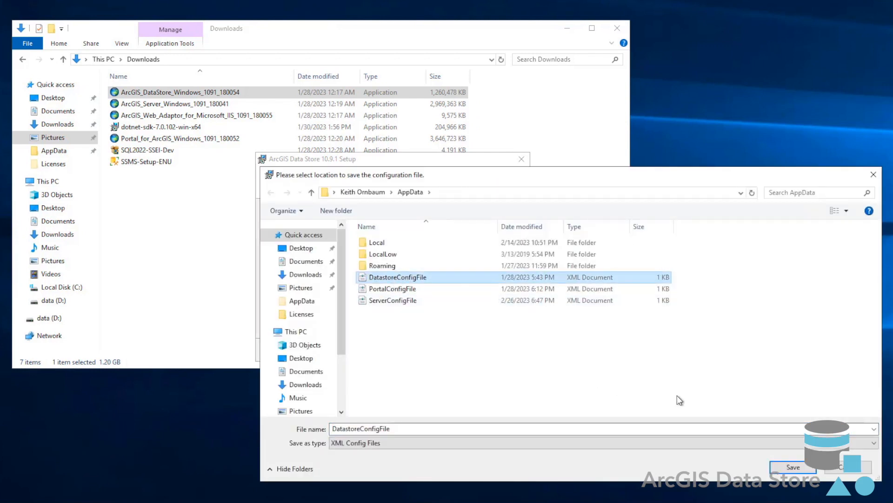
left_click(798, 467)
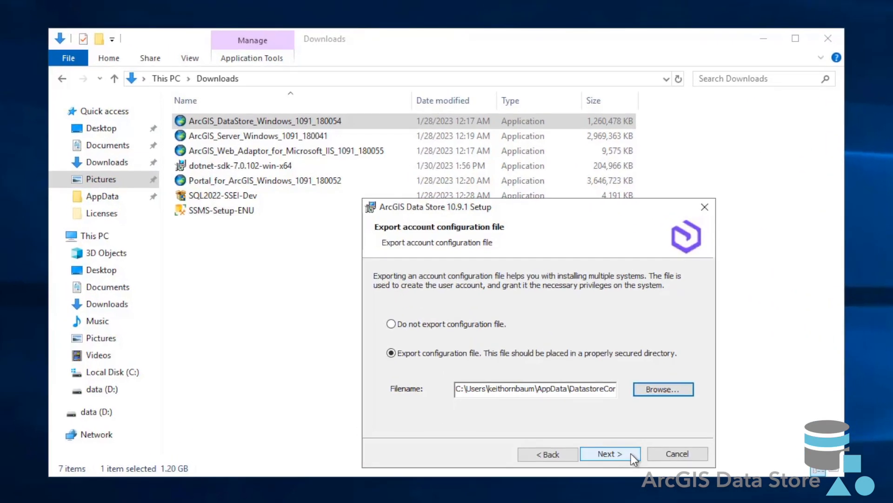
left_click(631, 453)
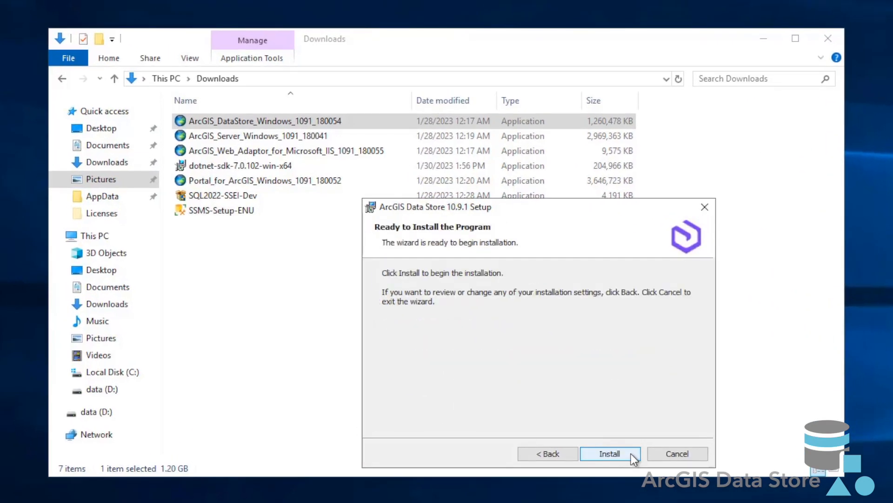
Install ArcGIS Data Store 10.9.1, exit the finished setup, and dismiss the Downloads window covering the browser
left_click(630, 453)
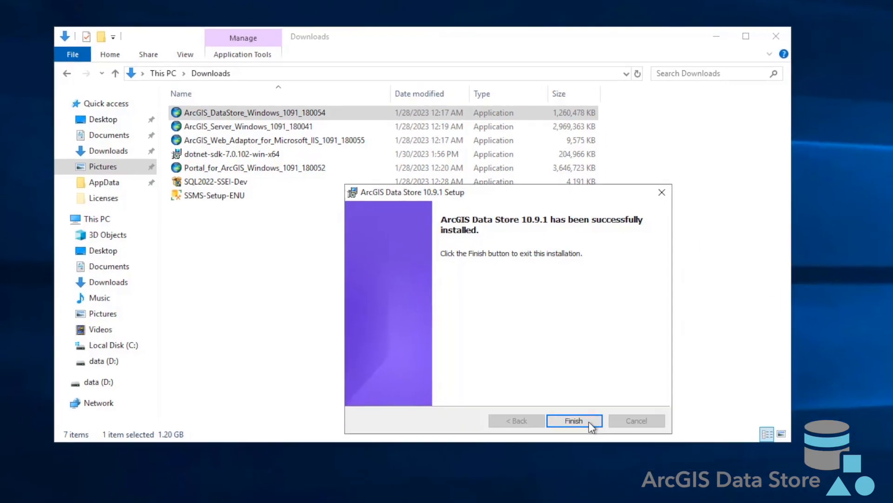
left_click(625, 456)
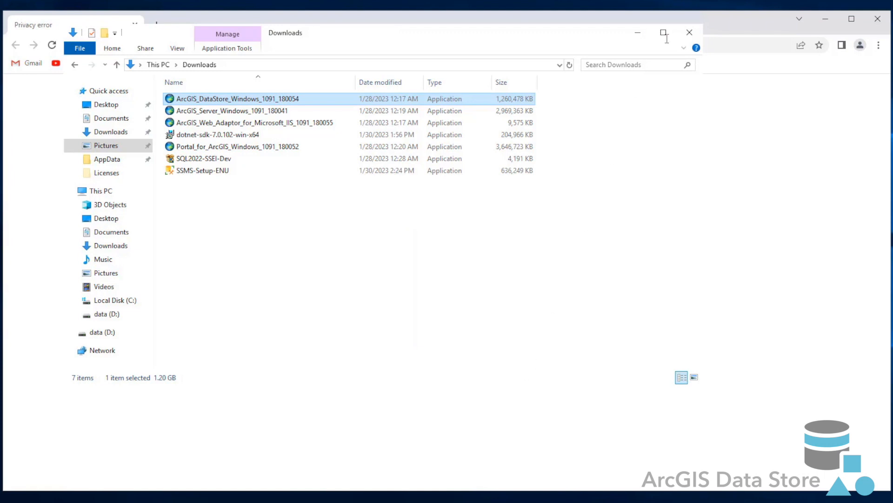
left_click(722, 24)
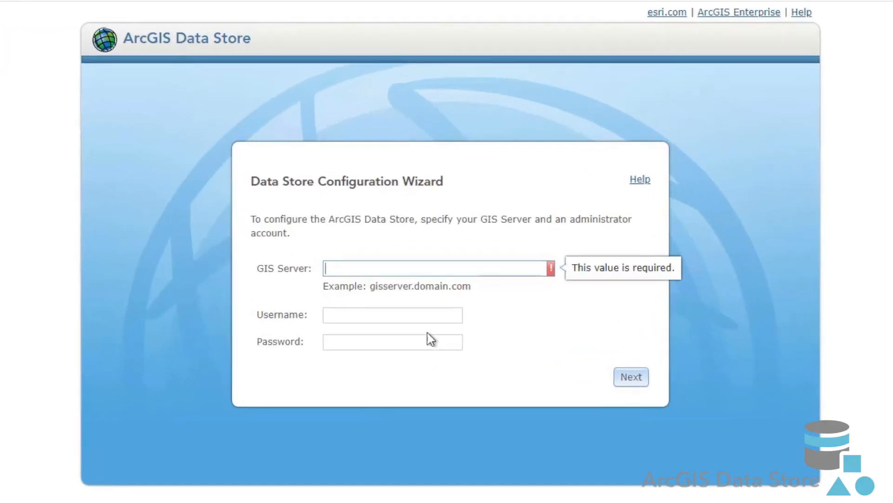
type("https://ec2amaz-t657sq8:6443/arcgis")
left_click(387, 316)
type("siteadmin")
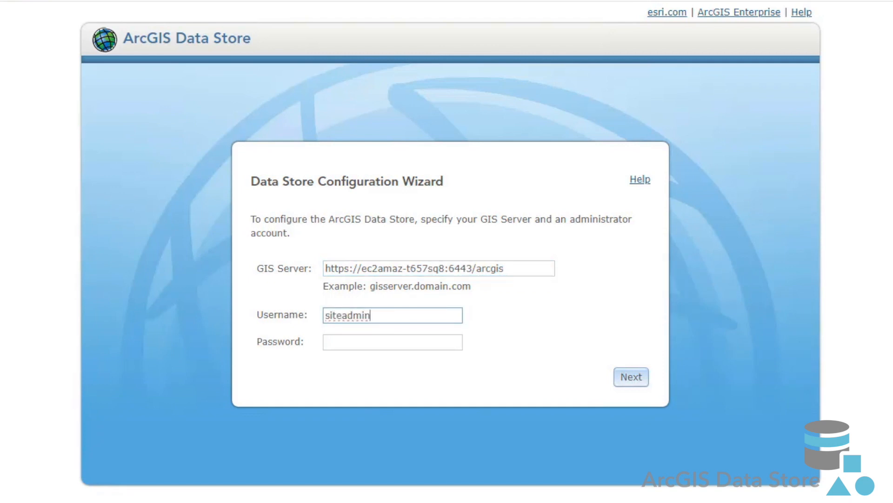
left_click(392, 347)
key("ctrl+v")
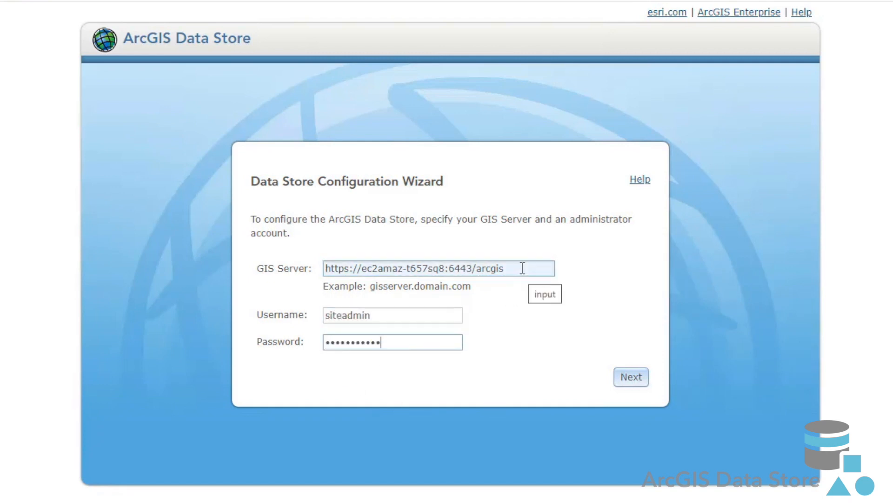
left_click_drag(522, 268, 313, 280)
left_click(629, 379)
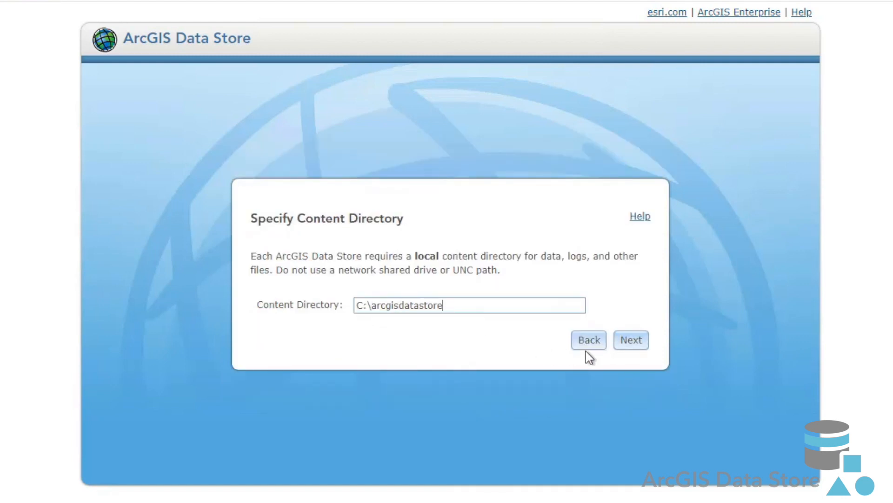
Create Relational and Tile Cache data stores with content directory C:\arcgisdatastore, and open the configuration for additional data stores
left_click(633, 344)
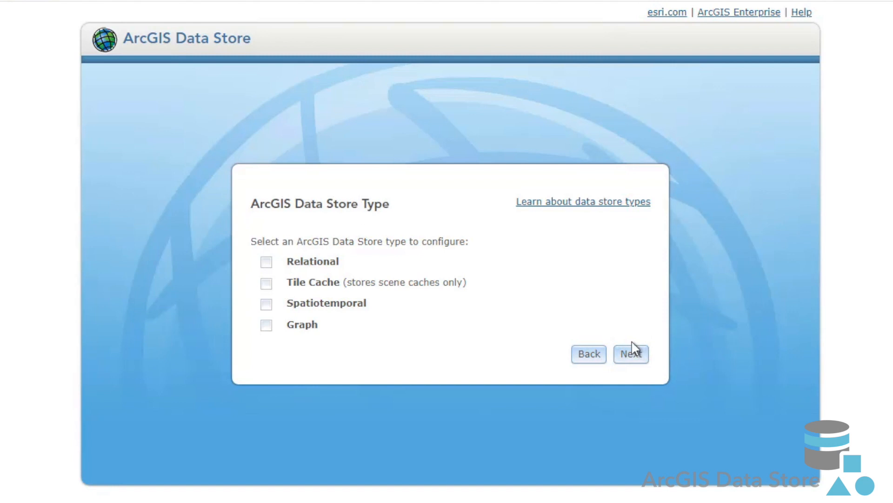
left_click(270, 267)
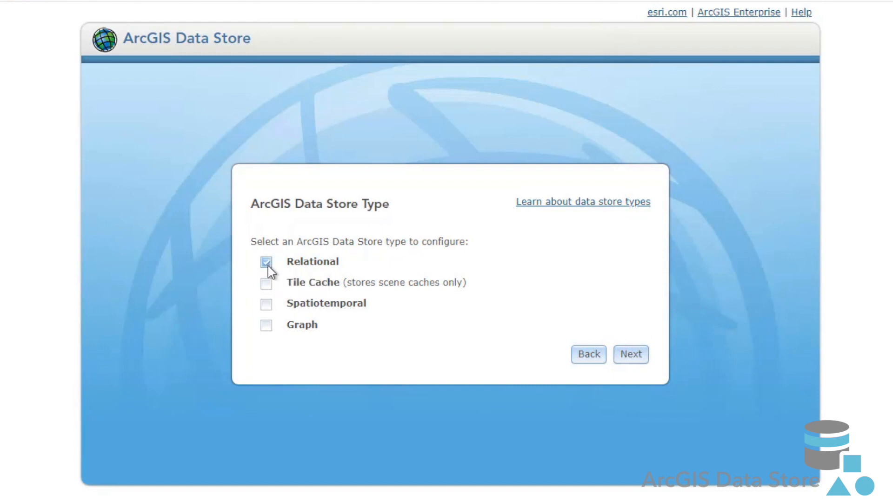
left_click(267, 288)
left_click(631, 358)
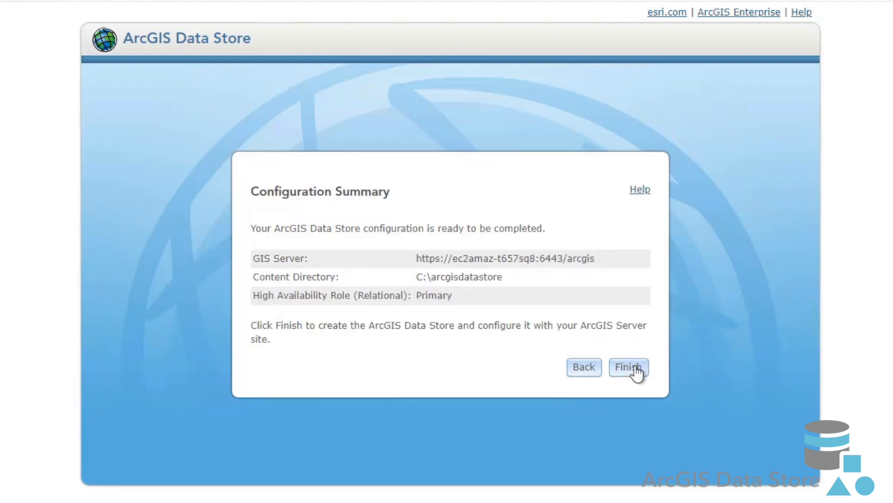
left_click(636, 372)
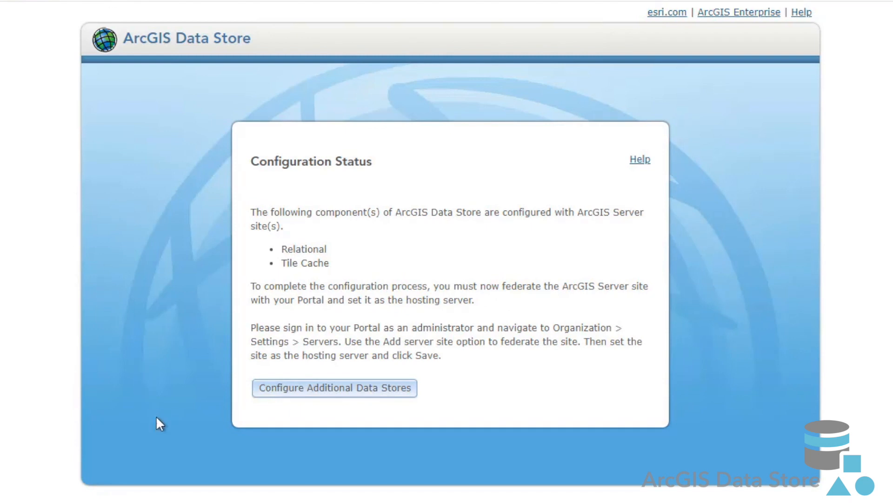
left_click(394, 394)
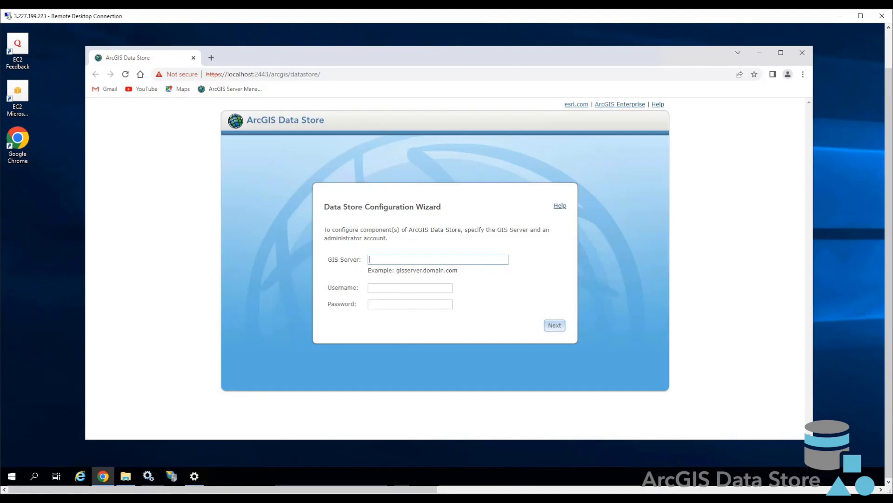
Open the bookmarked ArcGIS Server Manager in a new browser tab and log in as siteadmin, entering the account password
left_click(212, 58)
left_click(230, 89)
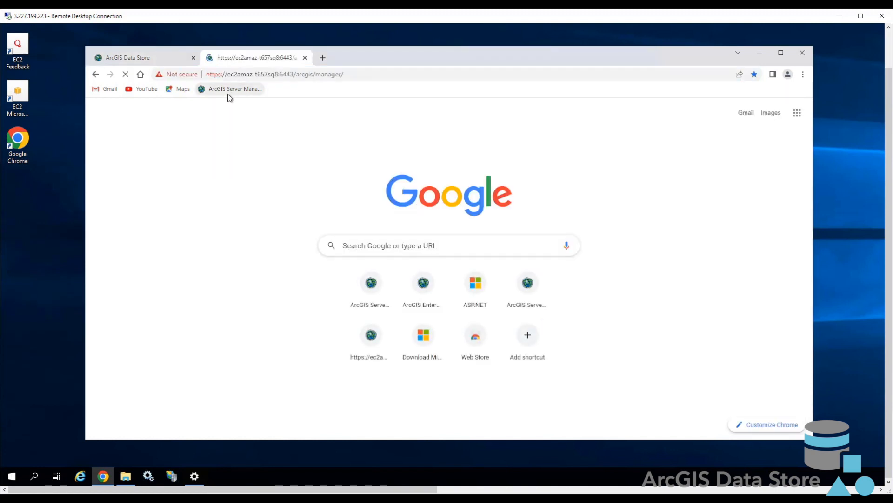
type("siteadmin")
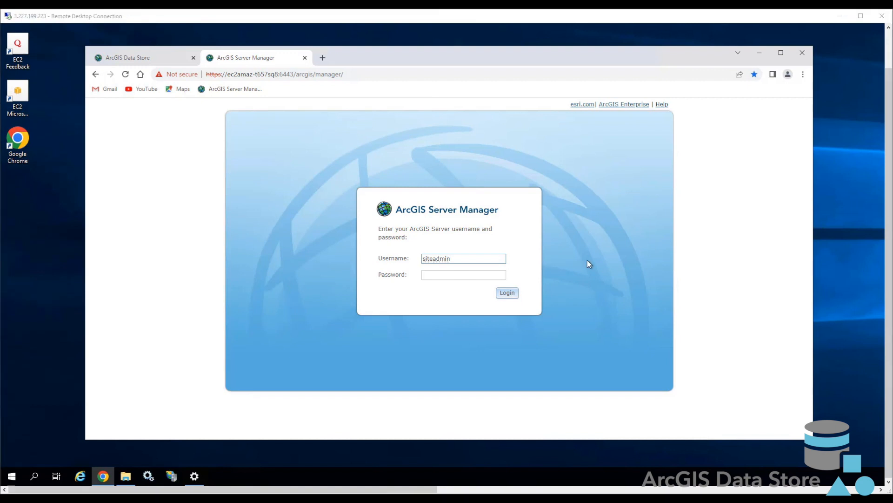
left_click(473, 277)
type("•••••••••••")
left_click(508, 294)
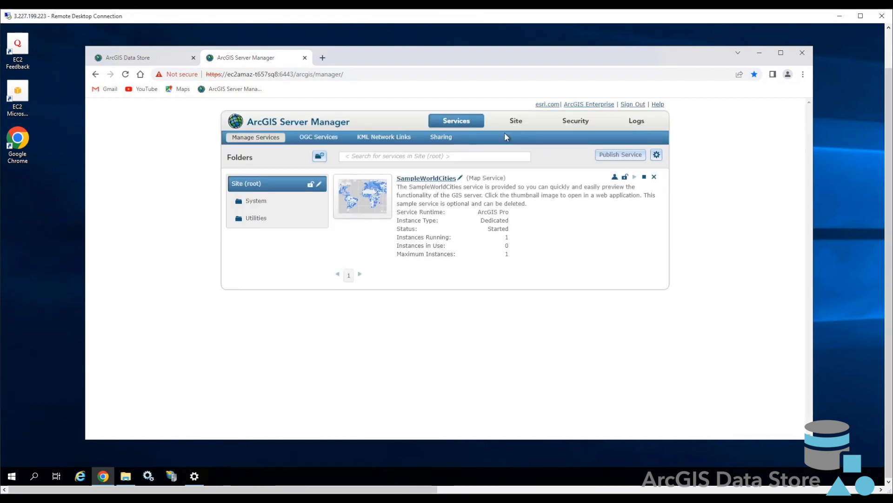
Open the site's registered data stores, select the Relational and Tile Cache entries, and validate them all
left_click(520, 123)
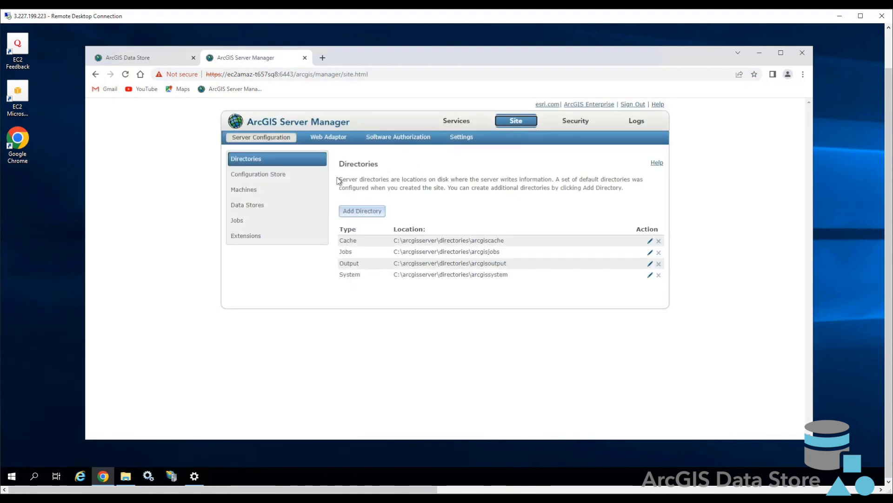
left_click(288, 210)
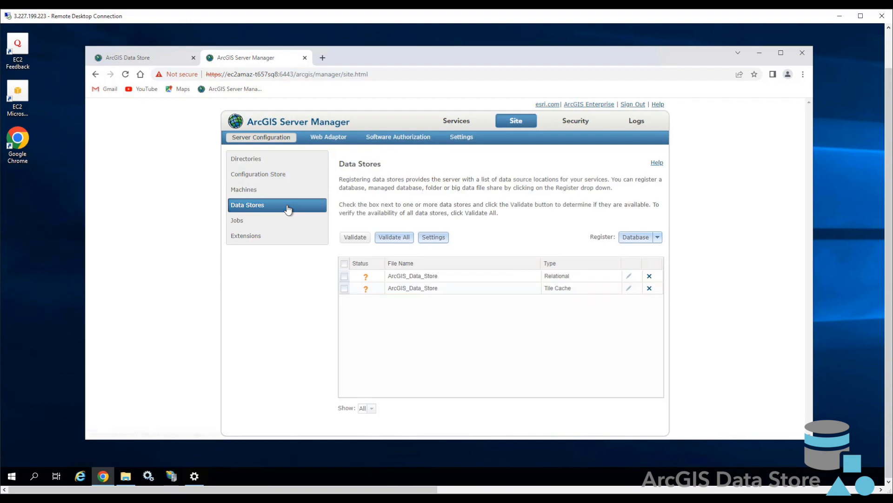
left_click(345, 264)
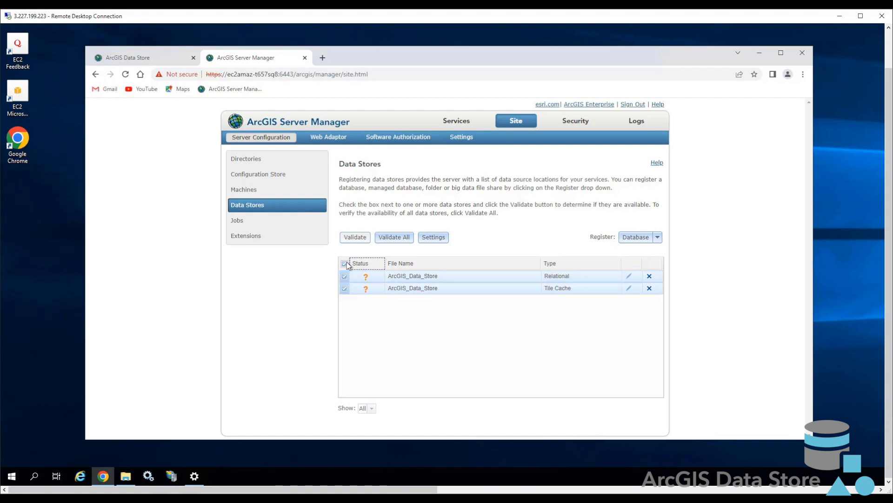
left_click(399, 239)
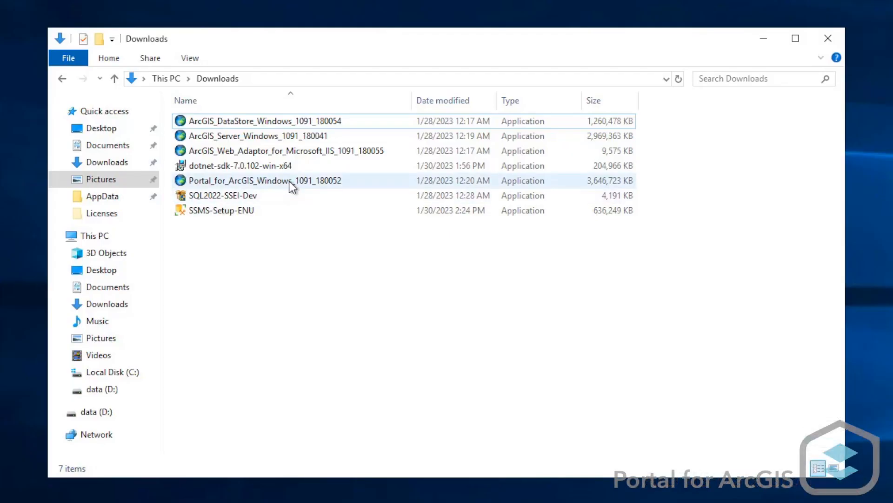
Extract the Portal_for_ArcGIS_Windows_1091_180052 package to its default folder, launch the setup program, and allow it to make changes
left_click(291, 184)
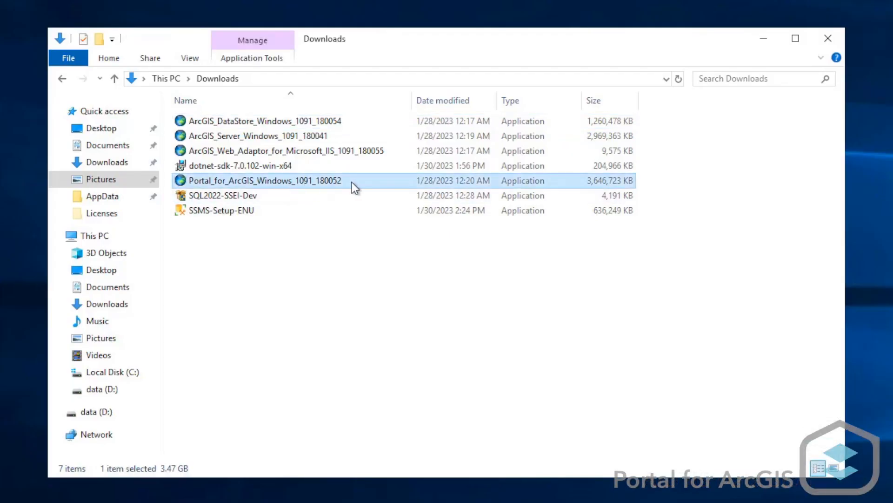
mouse_move(352, 181)
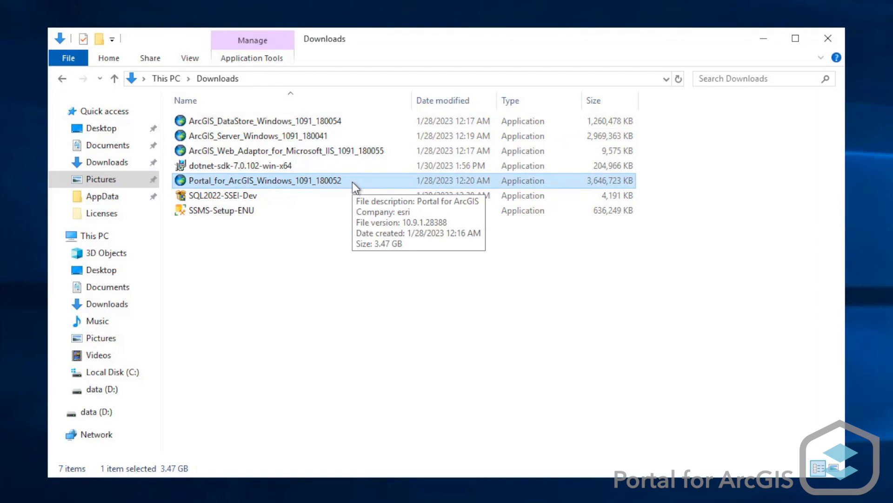
double_click(353, 181)
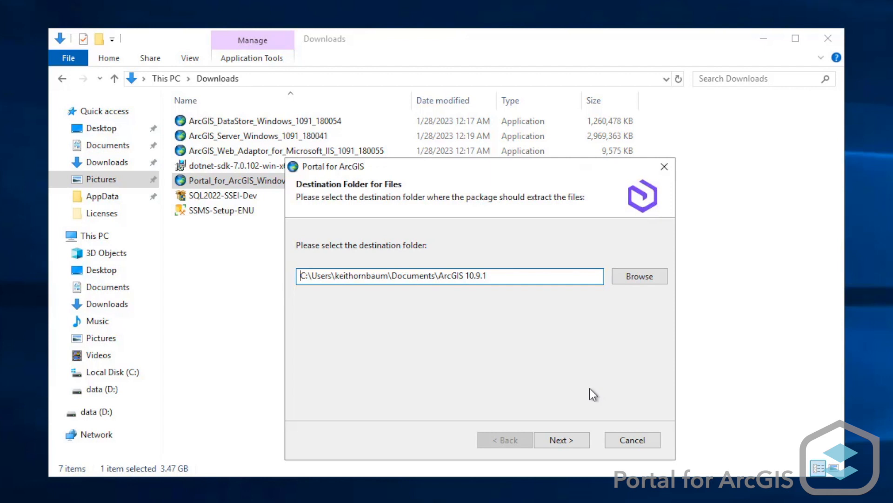
left_click(584, 448)
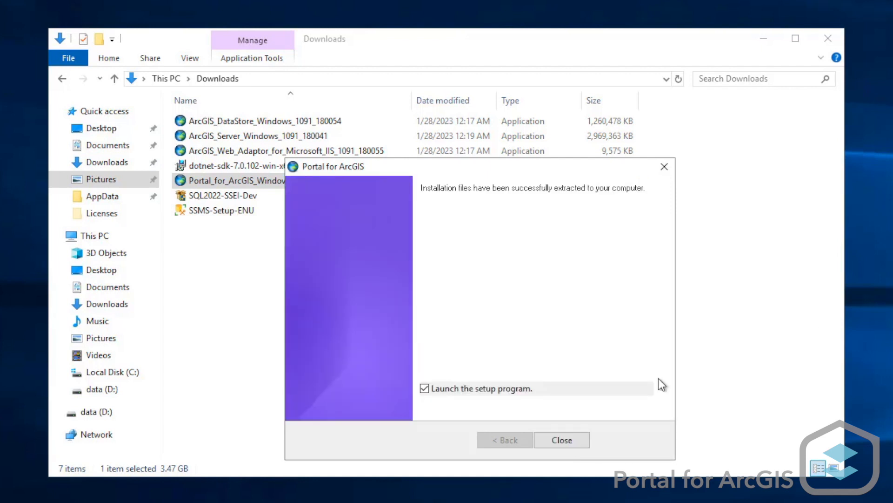
left_click(562, 440)
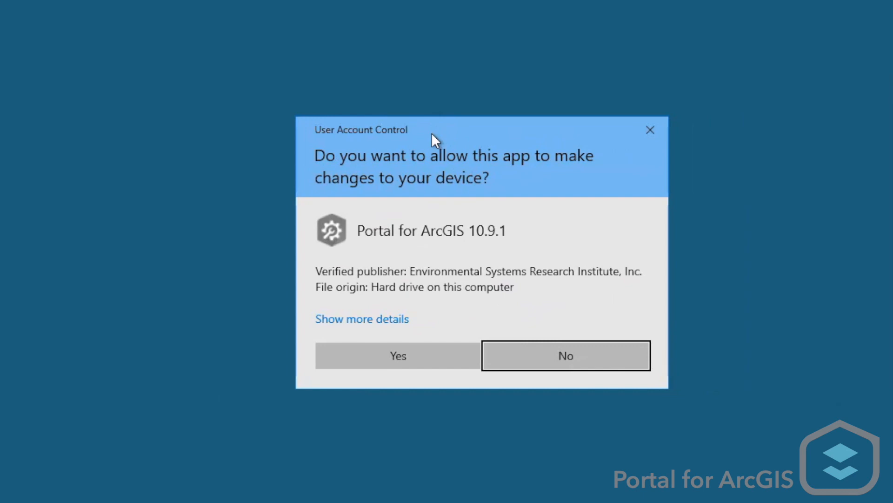
left_click(445, 359)
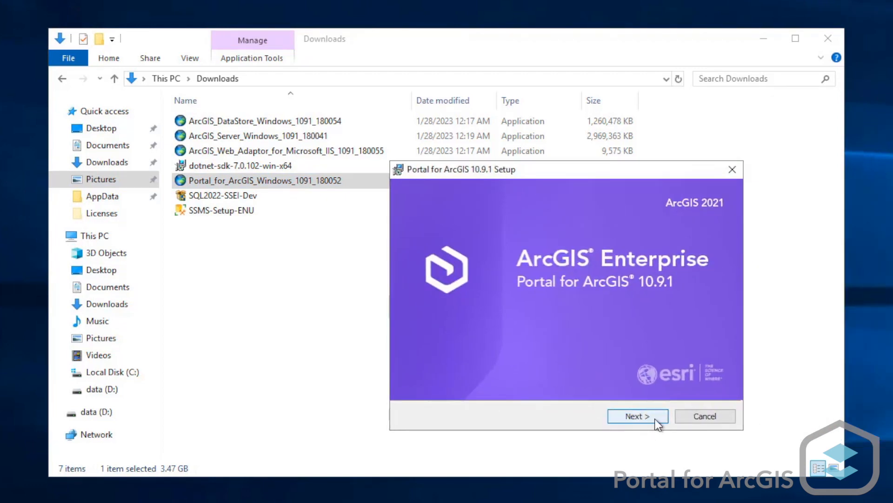
Accept the master agreement and keep the install folder C:\Program Files\ArcGIS\Portal\ and content directory C:\arcgisportal\
left_click(655, 417)
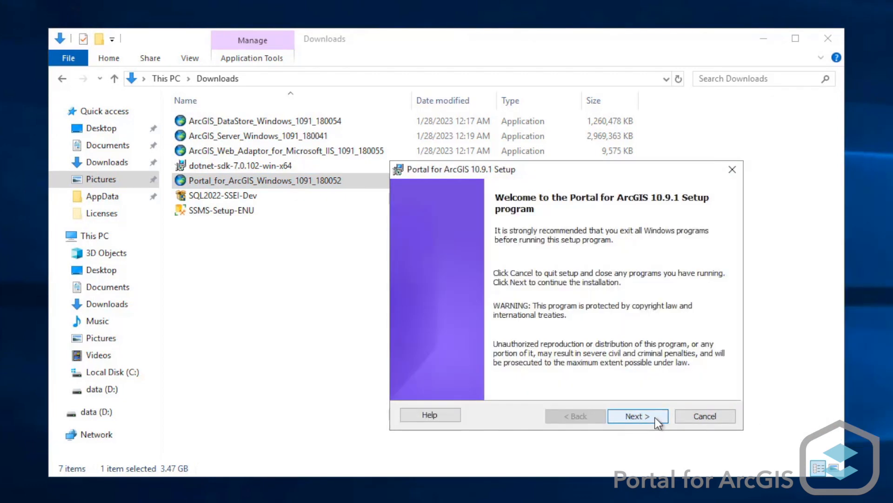
left_click(654, 417)
left_click_drag(733, 251, 728, 334)
left_click(425, 365)
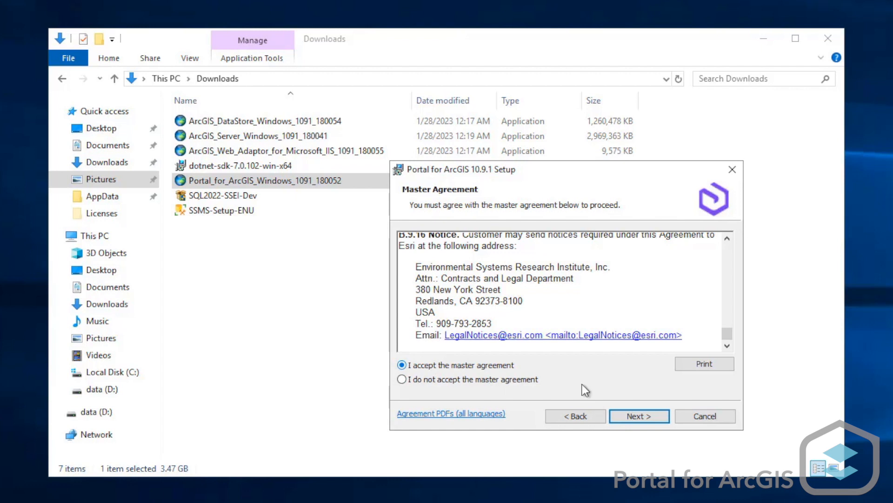
left_click(660, 416)
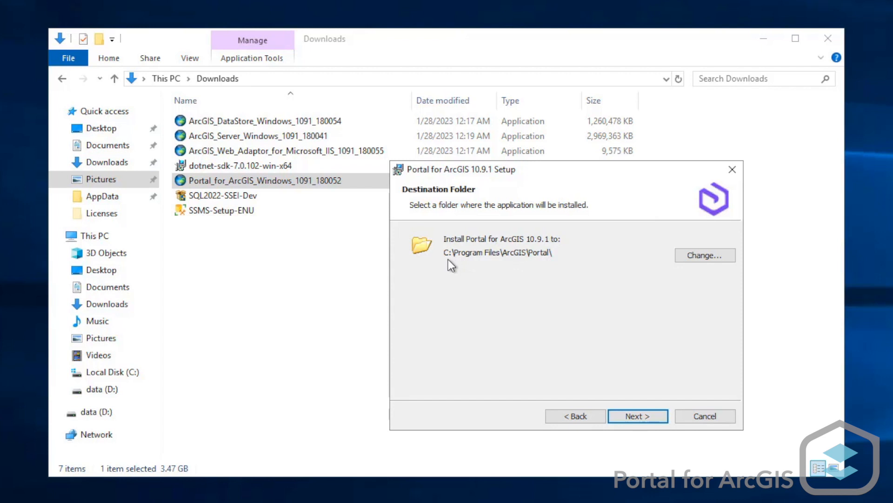
left_click(662, 419)
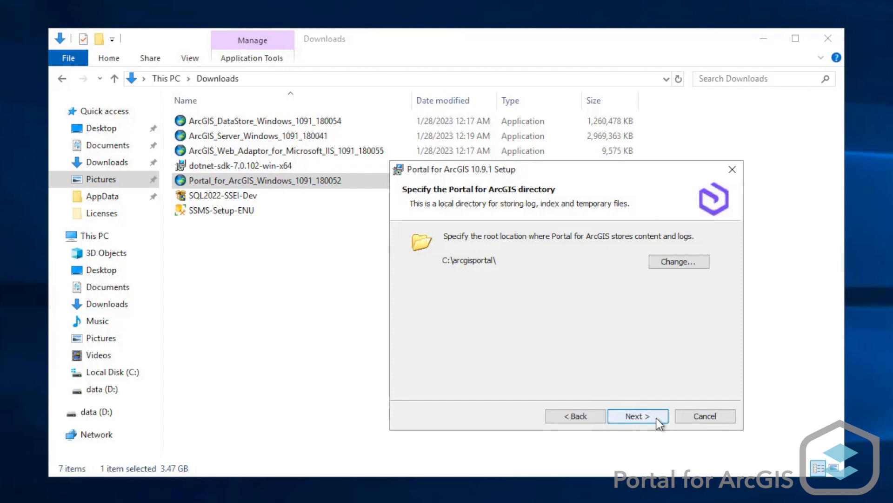
left_click(656, 417)
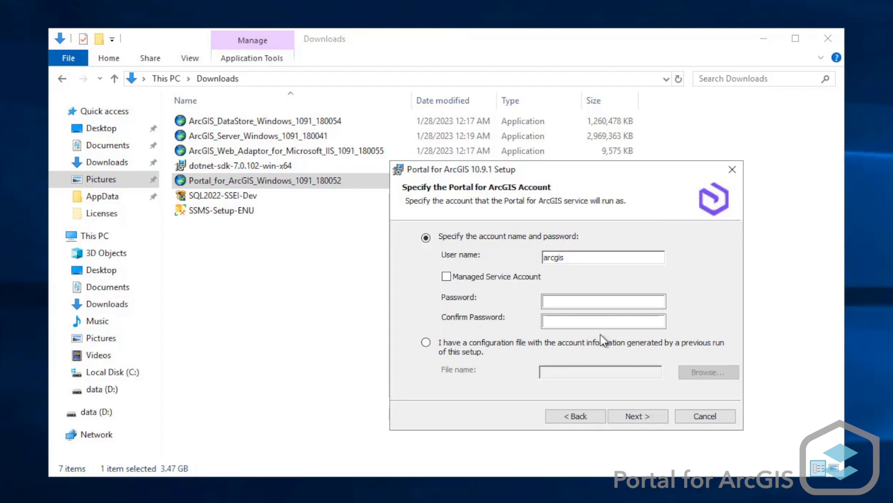
Run the Portal for ArcGIS service under the arcgis account, entering and confirming the account password
left_click(582, 303)
key("ctrl+v")
left_click(594, 320)
key("ctrl+v")
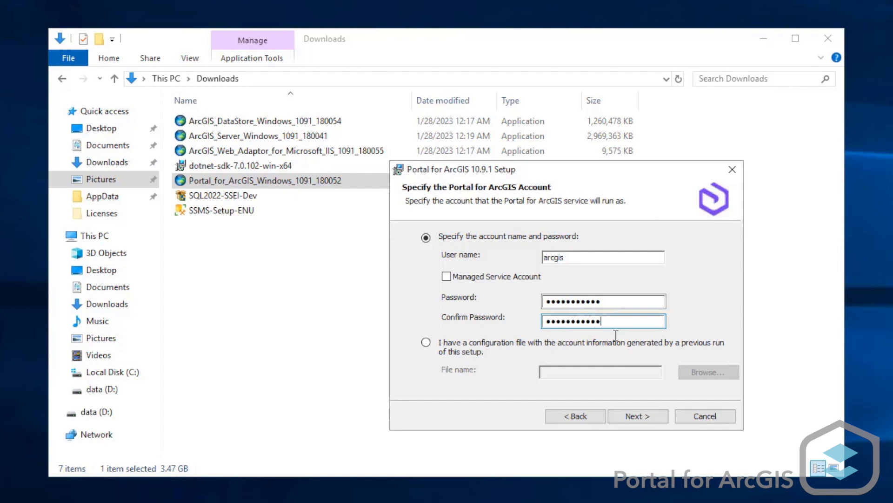
left_click(658, 418)
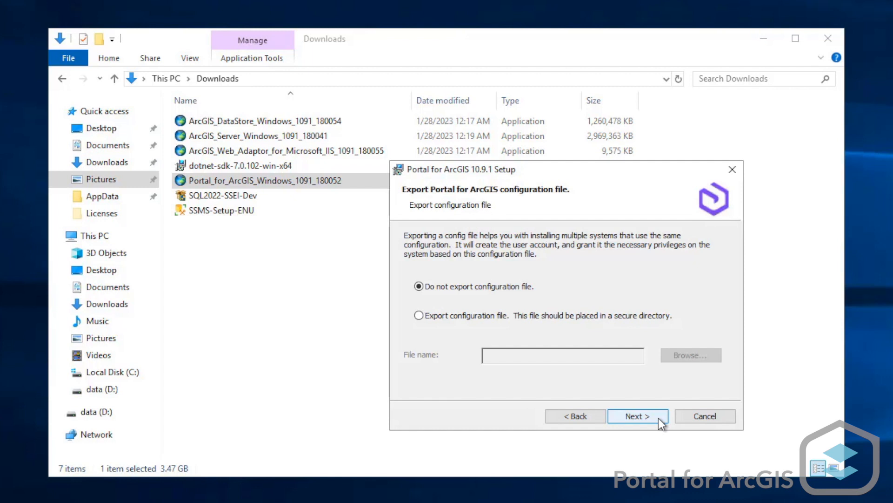
Export the setup configuration to PortalConfigFile in the AppData folder, and install Portal for ArcGIS 10.9.1 through to completion
left_click(420, 315)
left_click(683, 353)
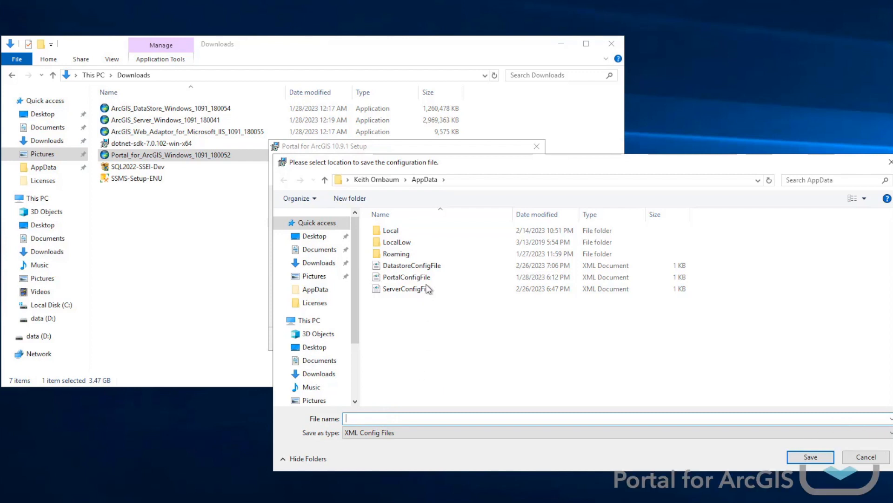
left_click(407, 277)
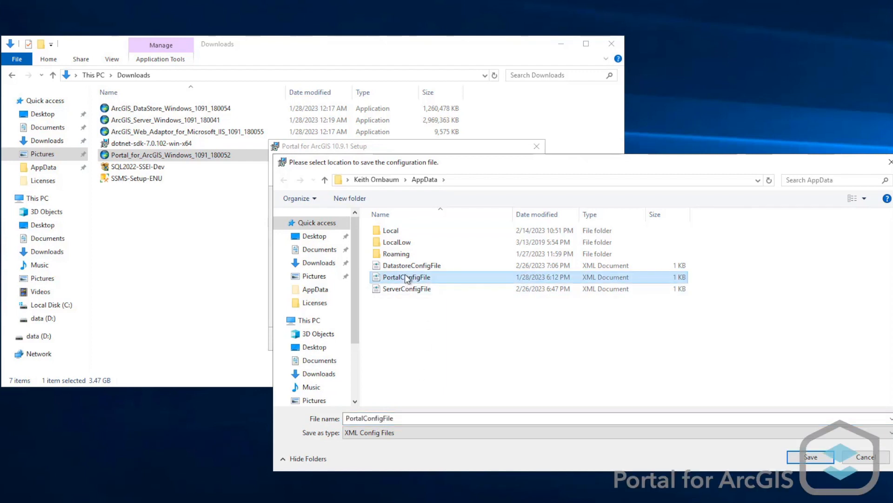
left_click(824, 456)
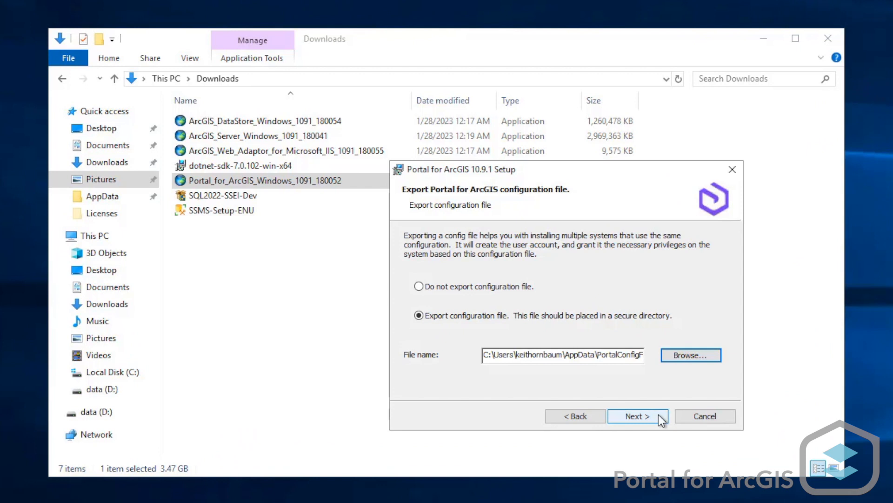
left_click(658, 414)
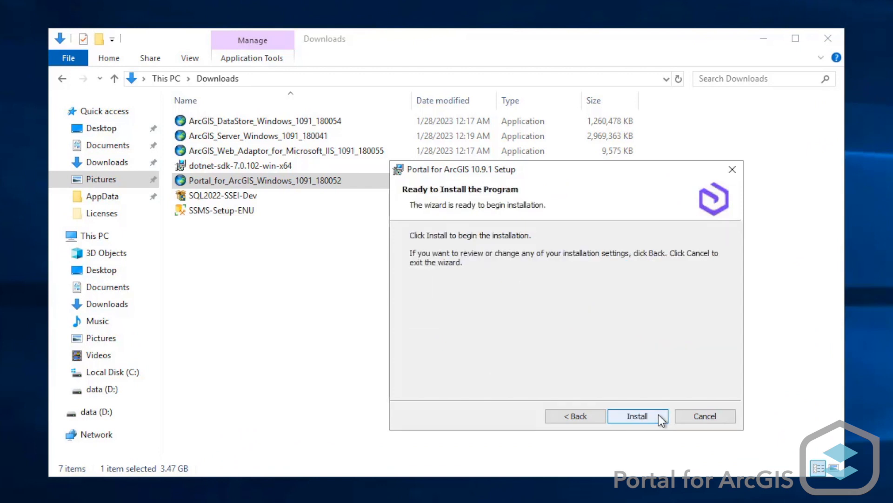
left_click(658, 414)
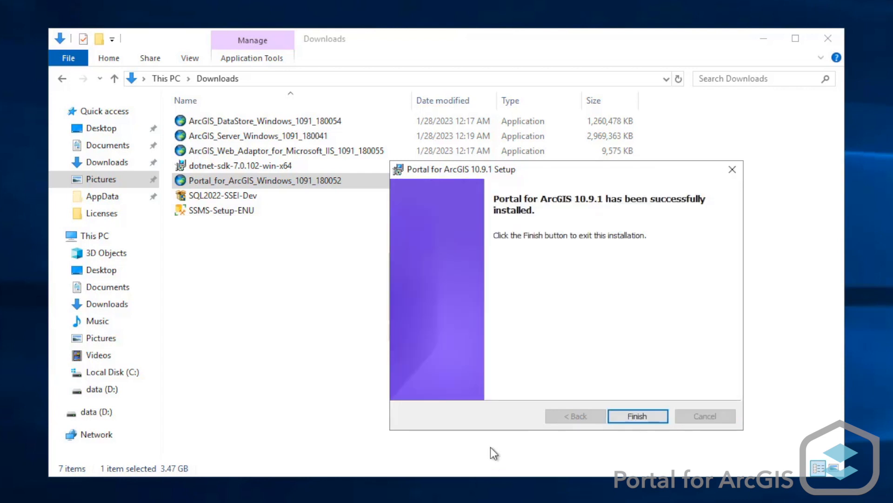
left_click(657, 416)
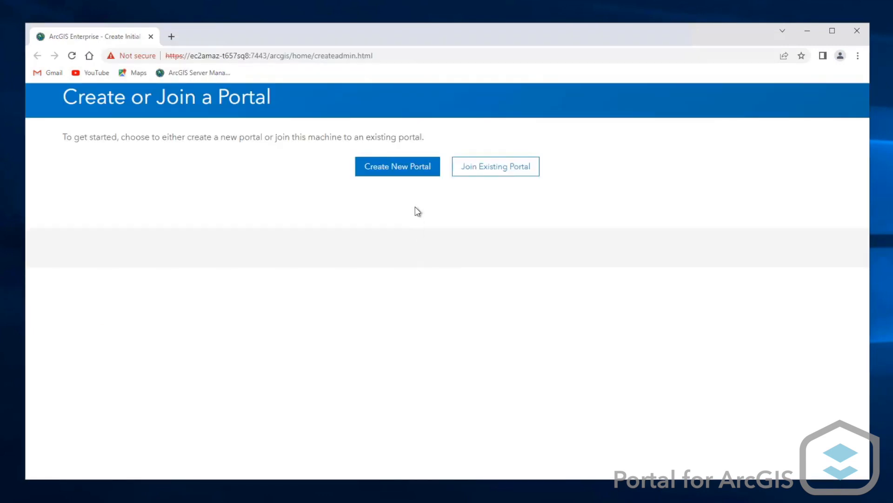
Start creating a new portal and import the ArcGIS Enterprise Portal 10.9.1 JSON license file from C:\Licenses
left_click(415, 174)
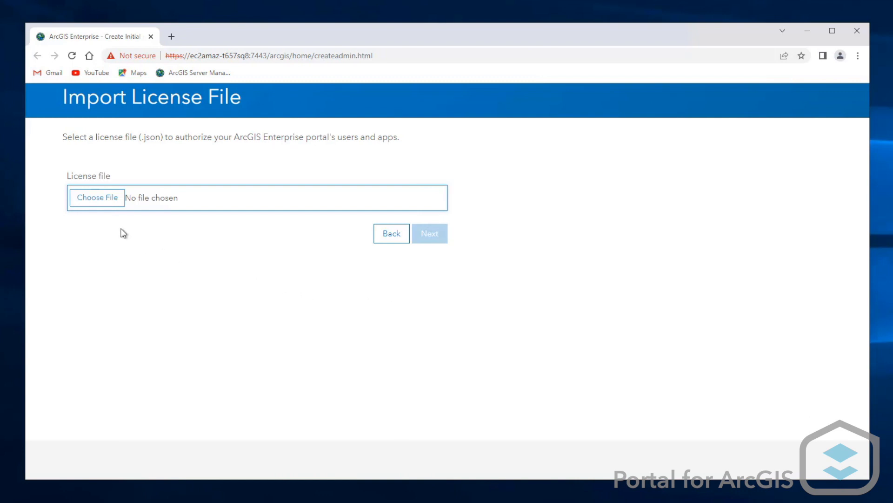
left_click(106, 207)
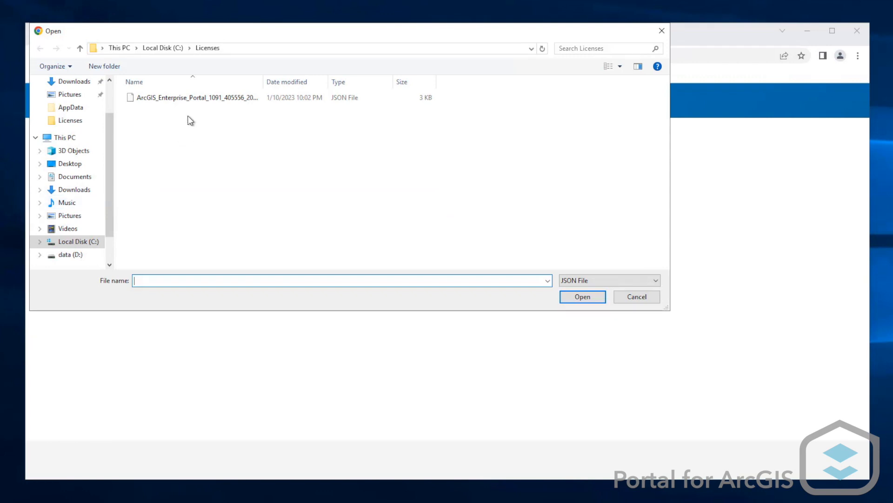
left_click(197, 99)
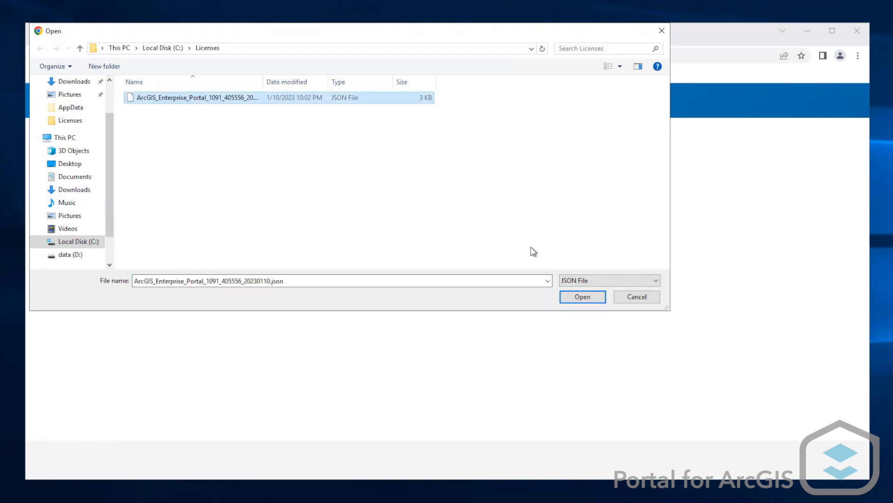
left_click(598, 298)
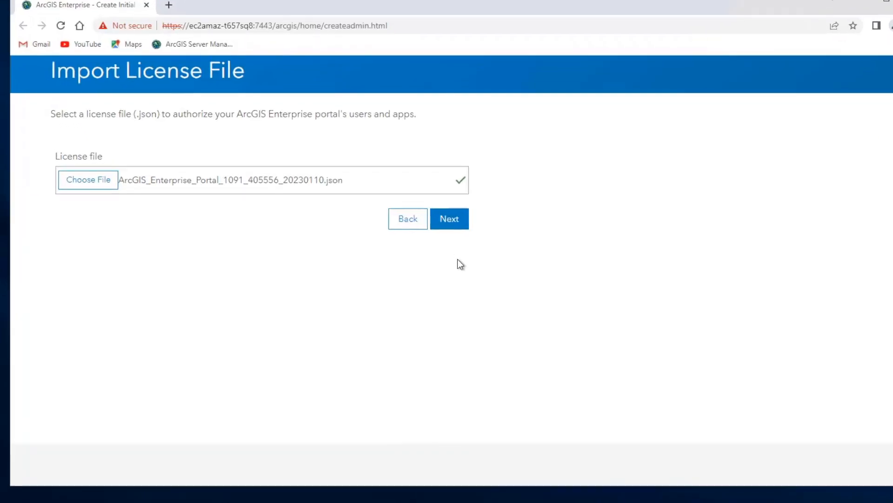
left_click(489, 200)
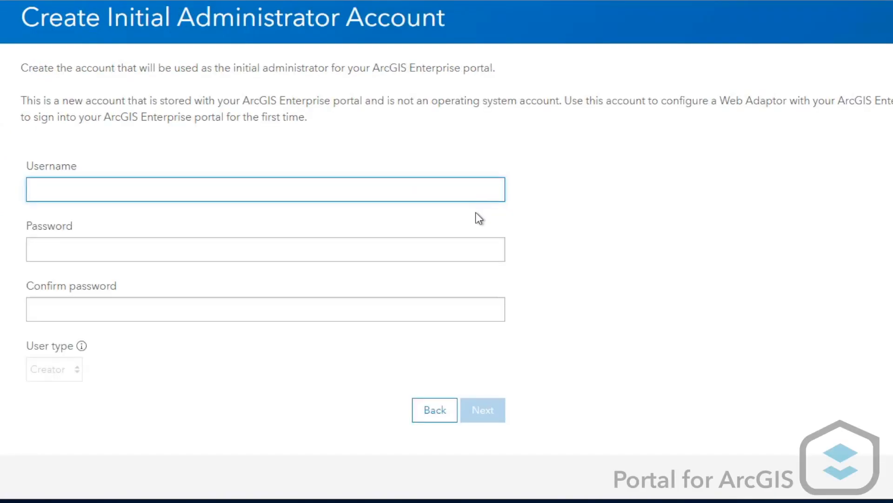
Define the initial administrator account with username portaladmin, entering and confirming the account password
type("portaladmin")
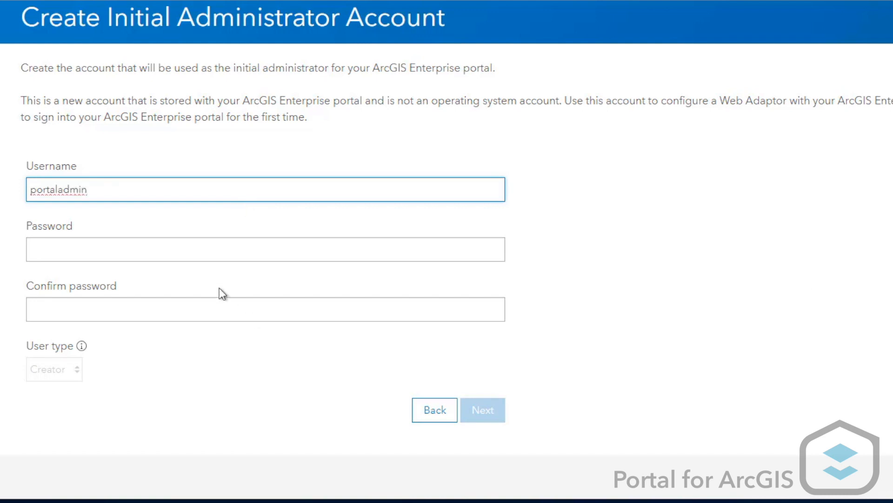
left_click(79, 255)
key("ctrl+v")
left_click(123, 307)
key("ctrl+v")
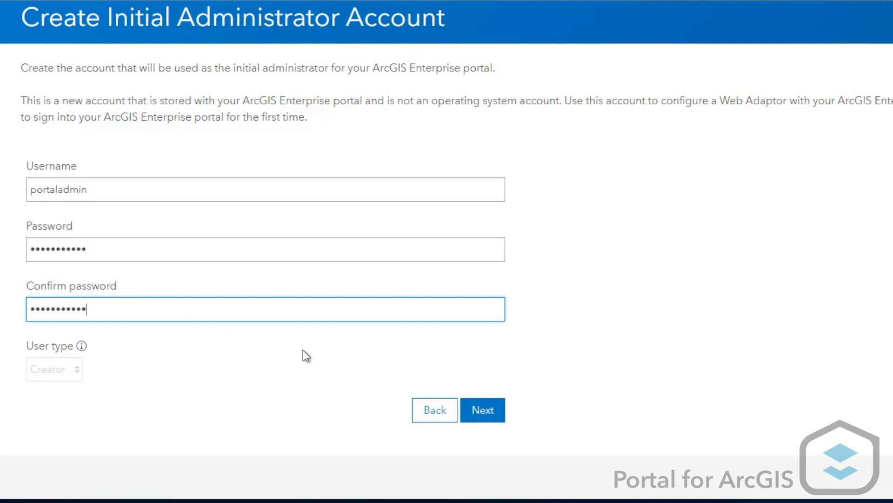
left_click(483, 425)
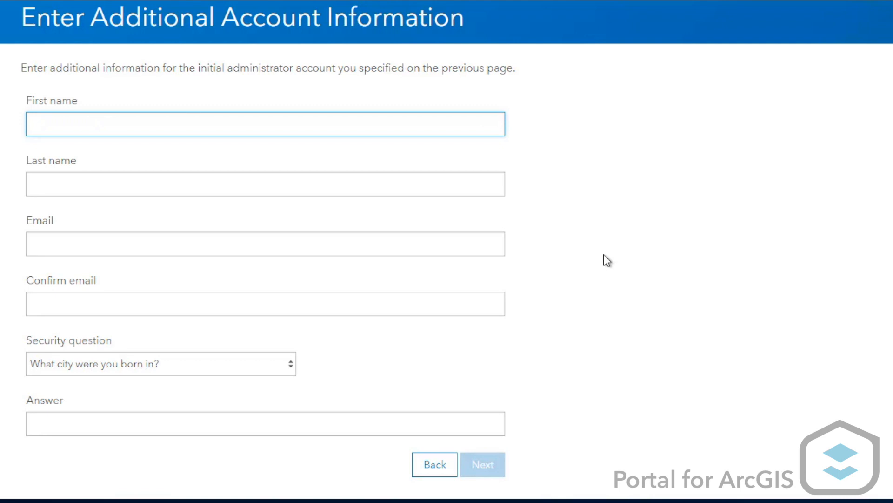
Fill in the administrator account's first and last name as portaladmin, and enter and confirm the contact's e-mail
type("portaladmin")
left_click(157, 184)
type("port")
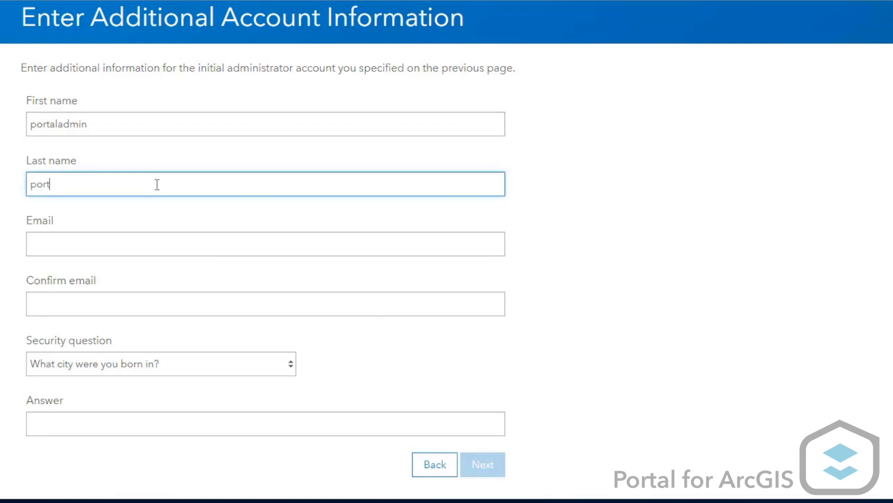
type("aladmin")
key("Tab")
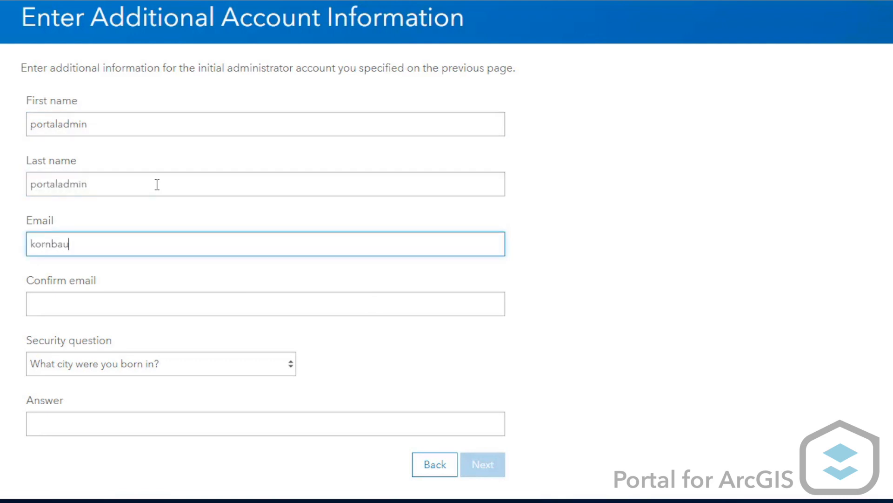
key("Tab")
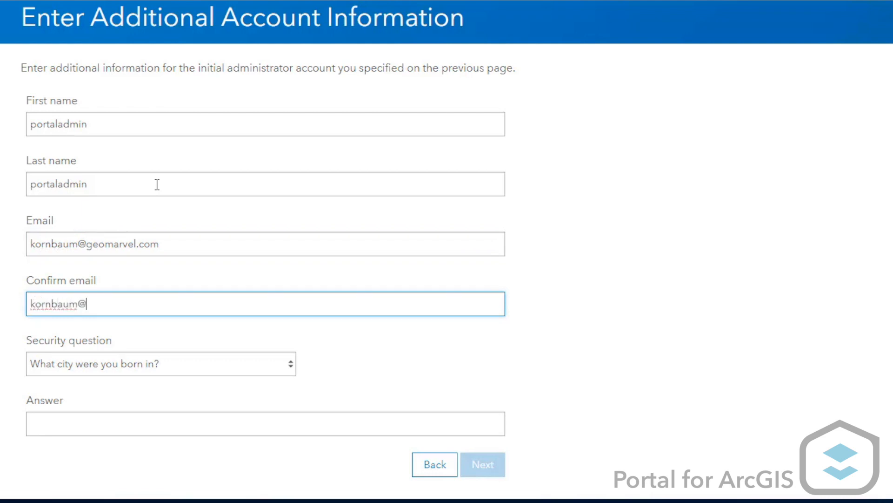
Select the security question "What was your high school mascot?", enter the security answer, and submit the additional account information
left_click(289, 363)
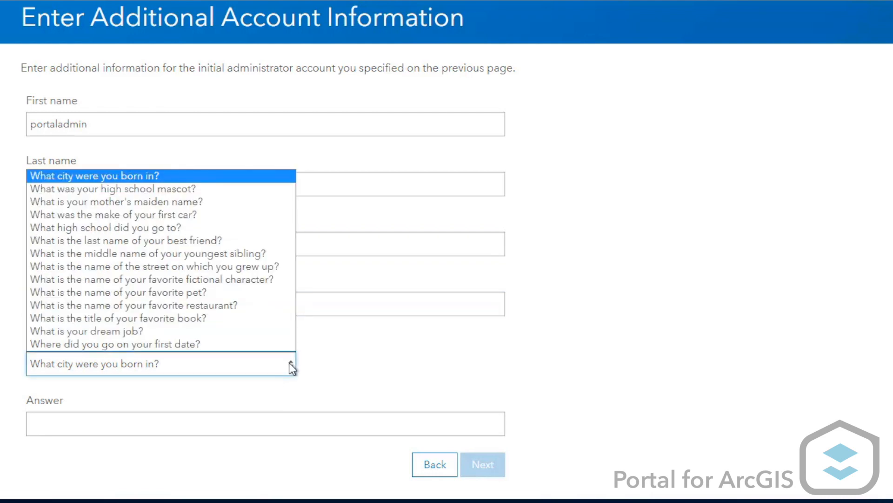
left_click(180, 188)
left_click(152, 425)
left_click(565, 437)
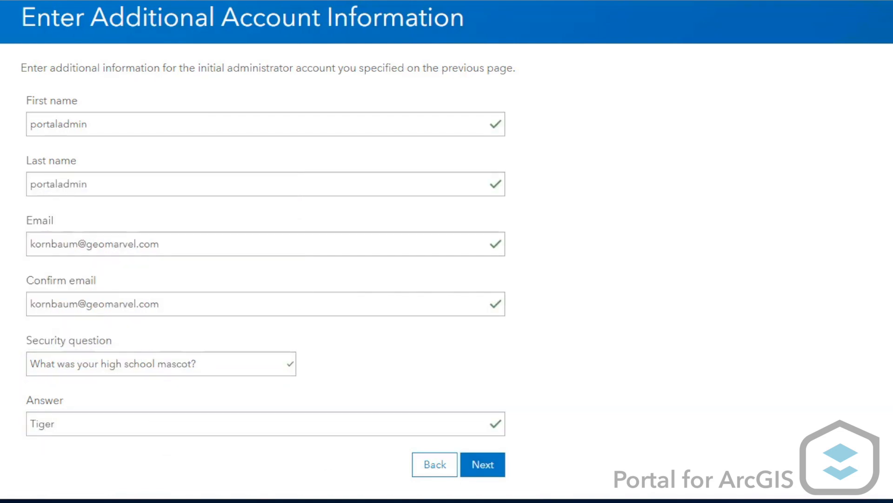
left_click(492, 470)
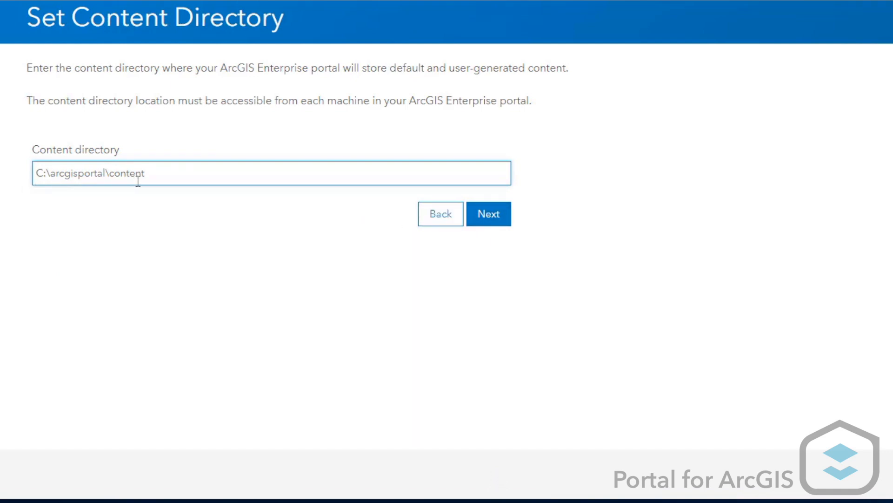
Accept C:\arcgisportal\content as the content directory, create the ArcGIS Enterprise portal site, and acknowledge the account creation
left_click(492, 229)
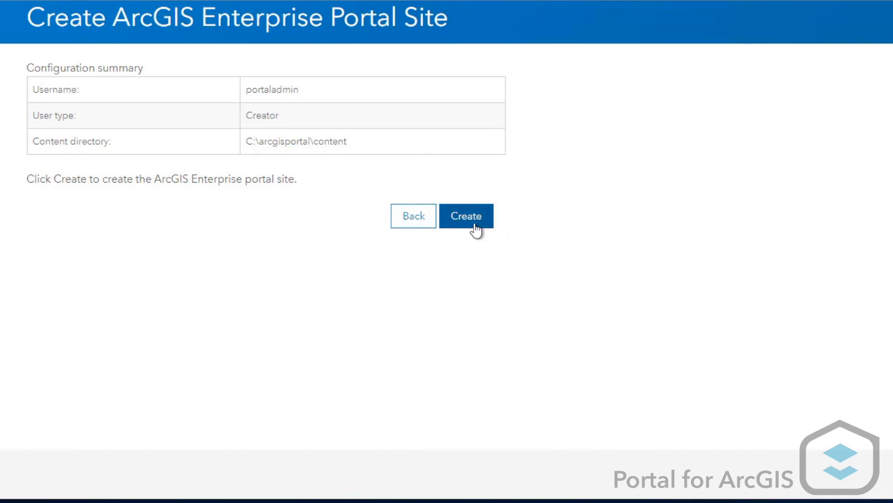
left_click(476, 229)
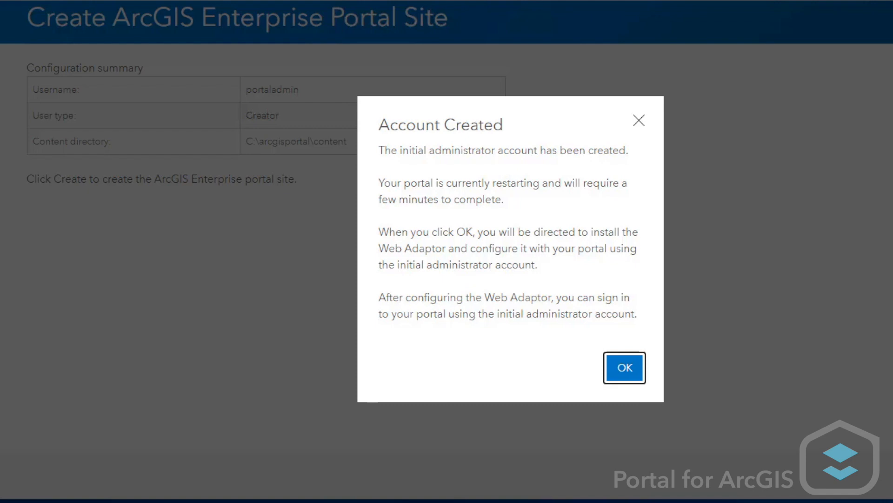
left_click(625, 378)
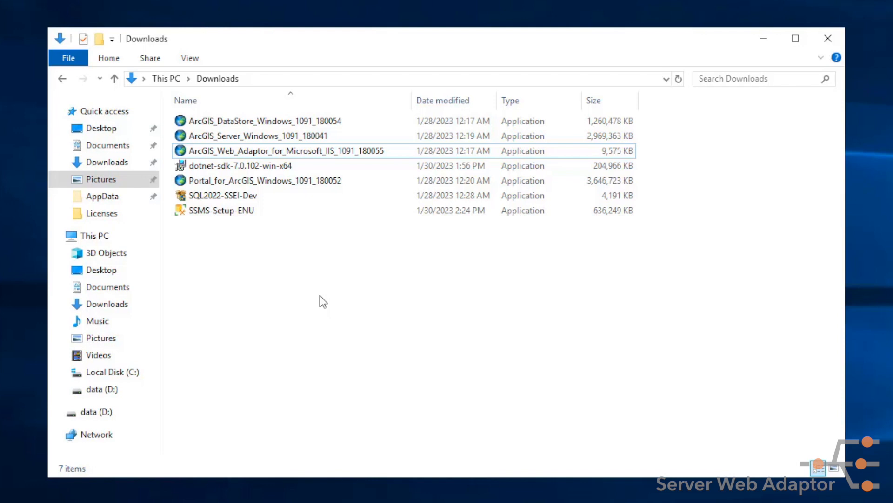
Run the ArcGIS Web Adaptor for Microsoft IIS 10.9.1 installer from Downloads, extract its files to the default folder, and start the setup
double_click(341, 152)
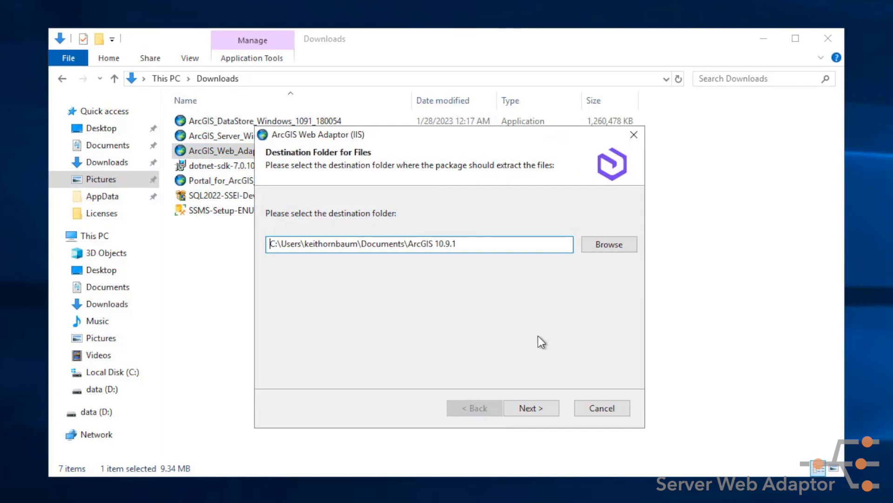
left_click(552, 408)
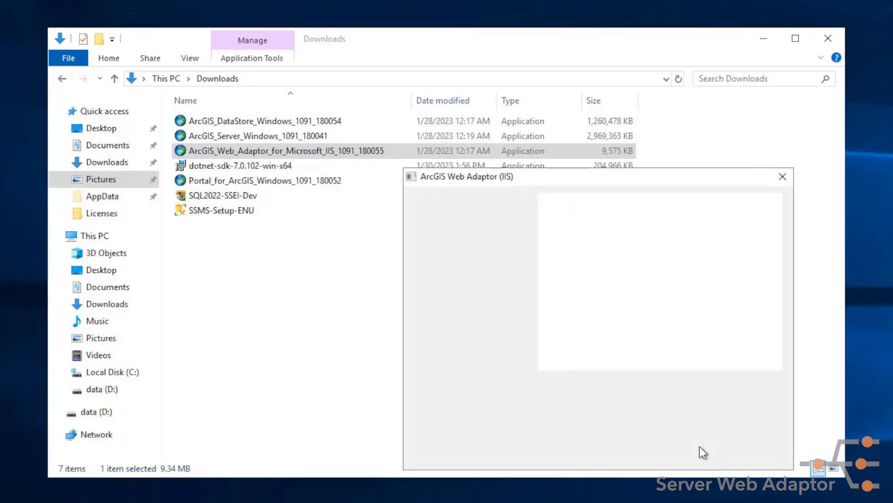
left_click(699, 448)
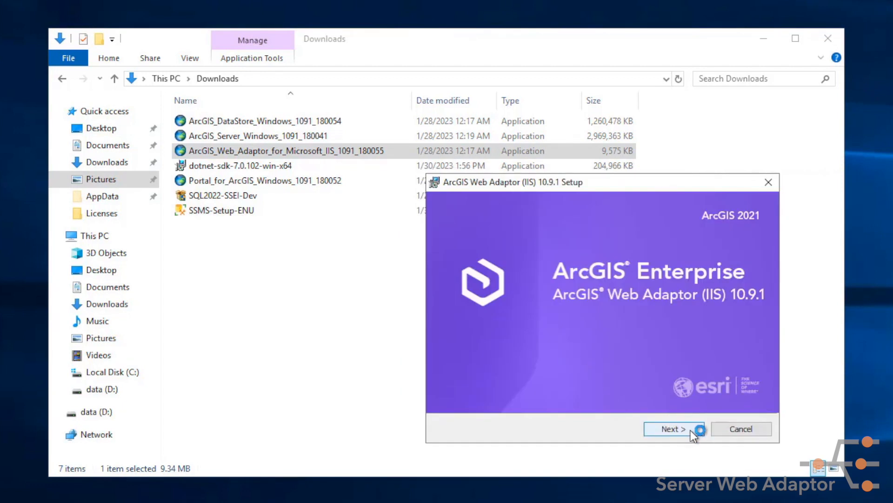
left_click(691, 430)
left_click(690, 430)
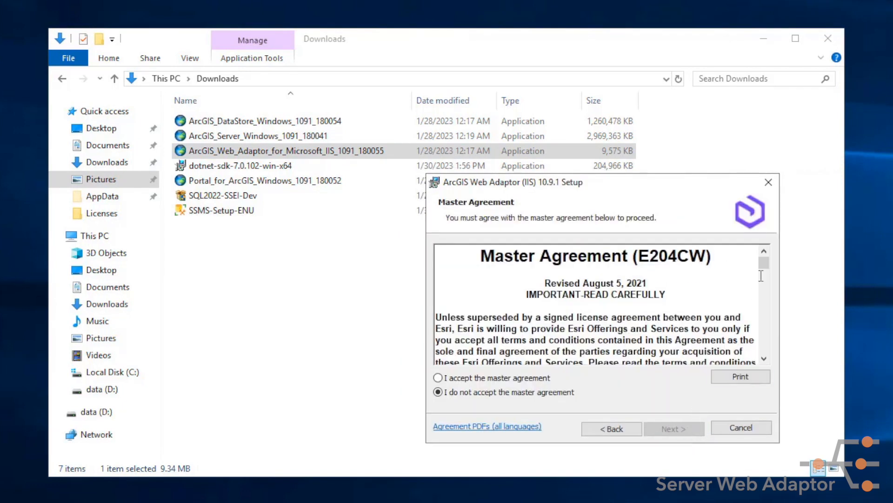
Accept the master agreement for the server web adaptor and use Default Web Site (80) as its install location
left_click_drag(763, 266, 769, 360)
left_click(521, 377)
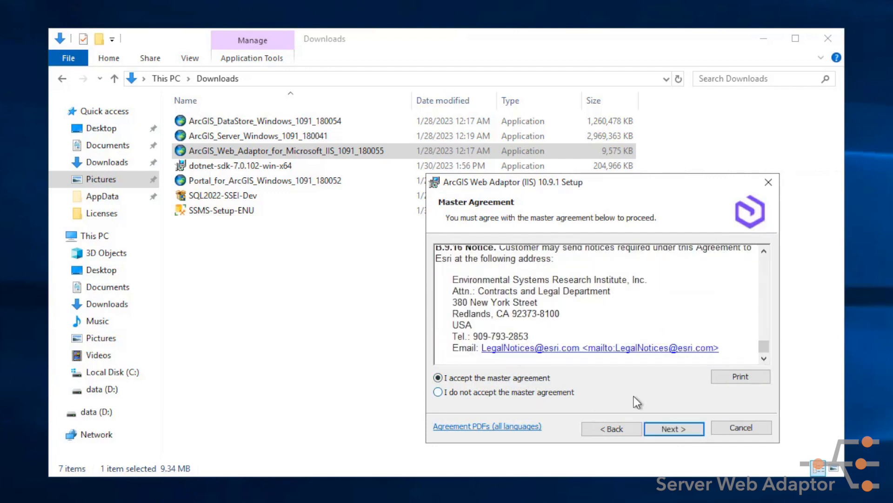
left_click(691, 429)
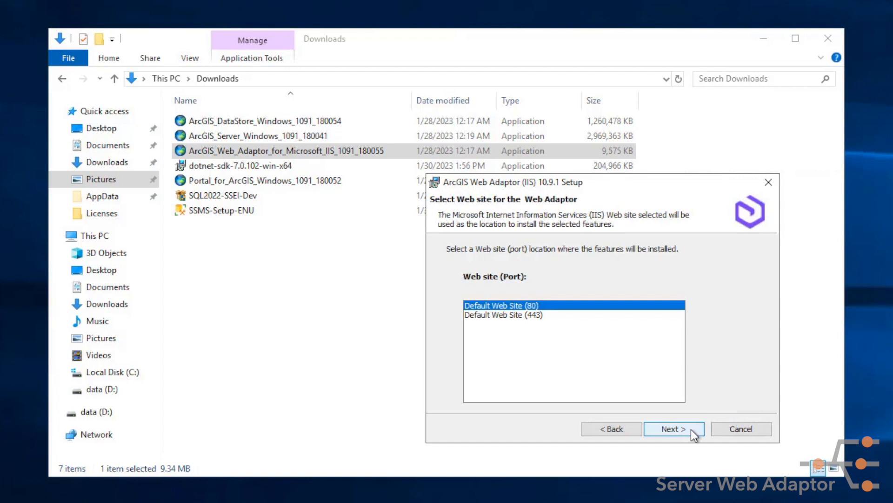
left_click(692, 429)
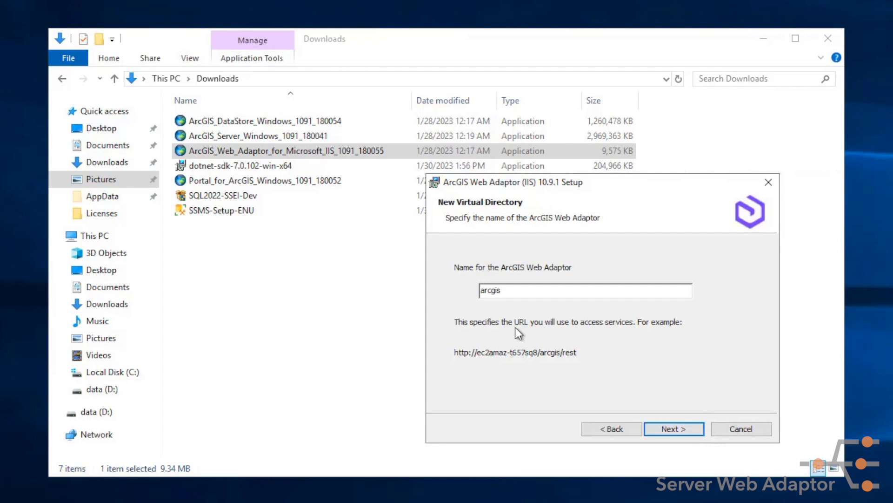
Name the web adaptor server, install it, and finish the setup wizard
left_click_drag(515, 291, 419, 289)
type("server")
left_click(693, 431)
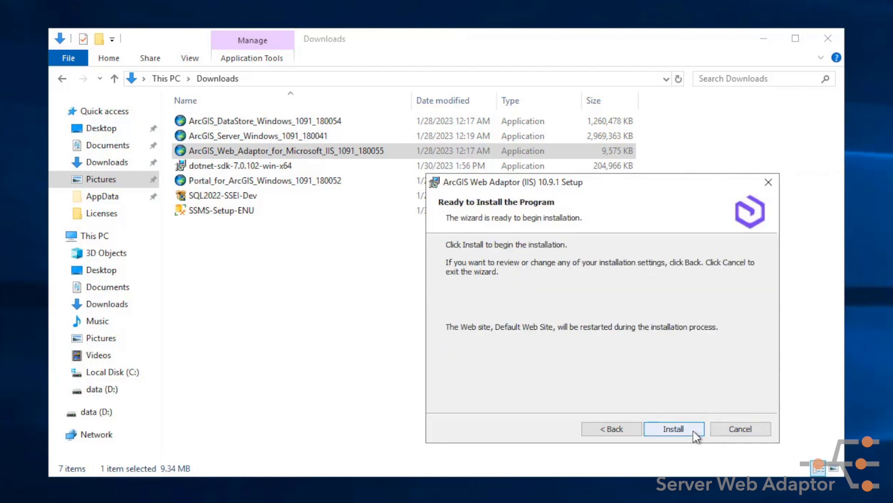
left_click(694, 430)
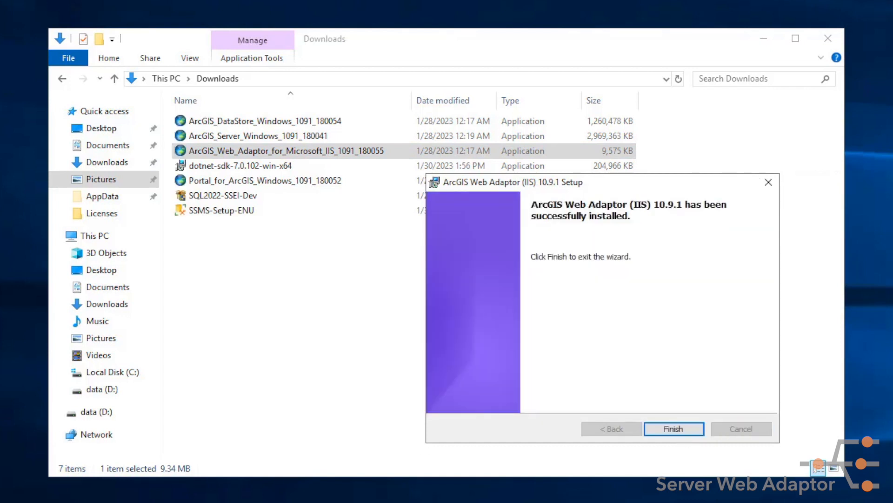
left_click(637, 401)
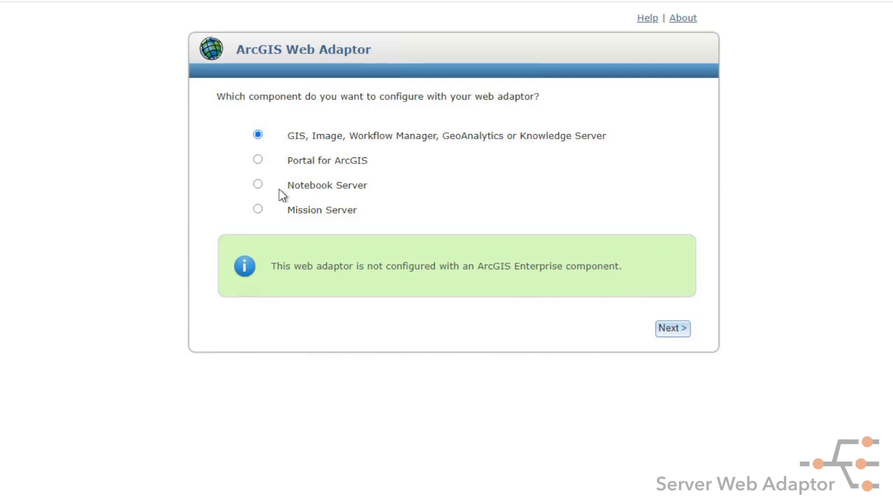
left_click(674, 331)
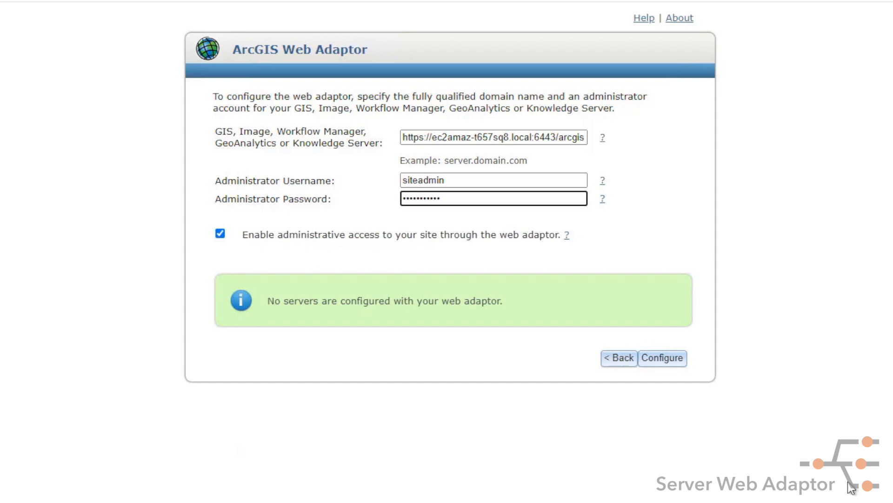
left_click(662, 358)
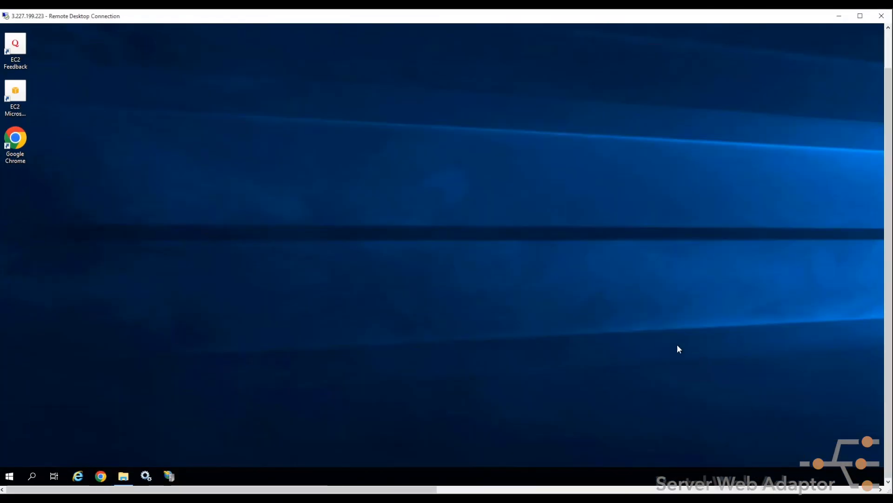
Open a new File Explorer window and go to the WebAdaptorIIS folder inside Documents\ArcGIS 10.9.1
right_click(128, 479)
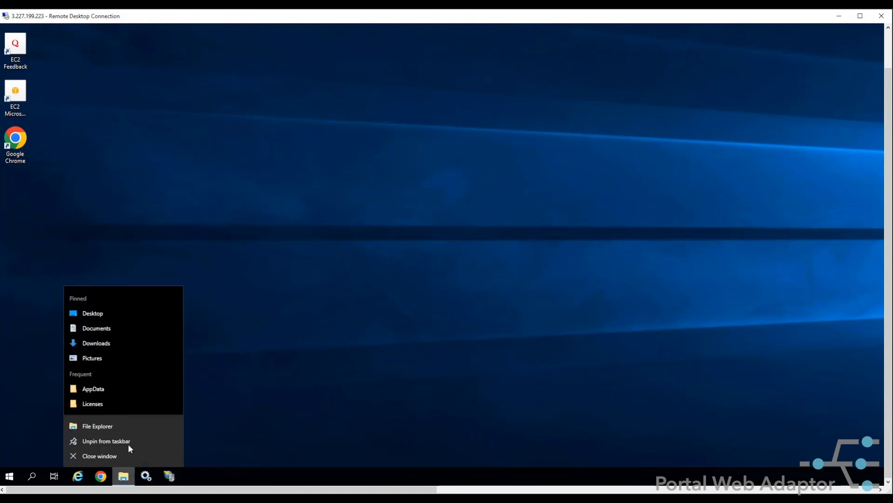
left_click(95, 425)
left_click_drag(525, 177, 504, 132)
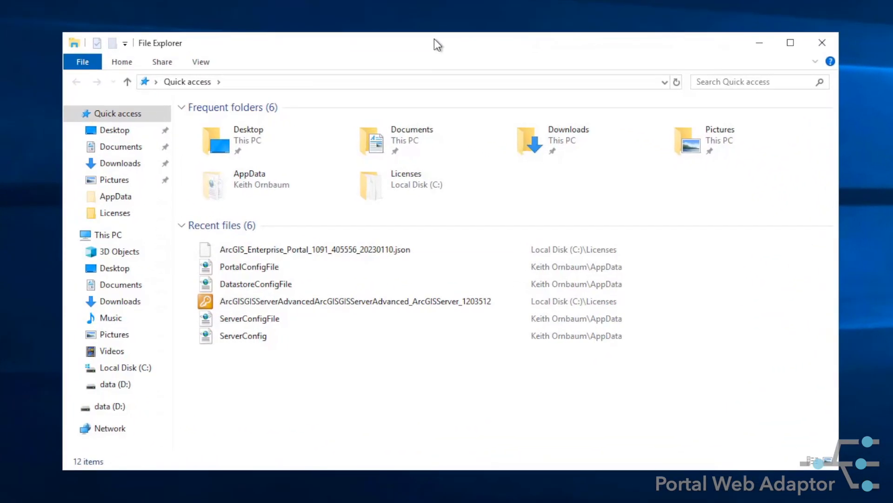
left_click(154, 285)
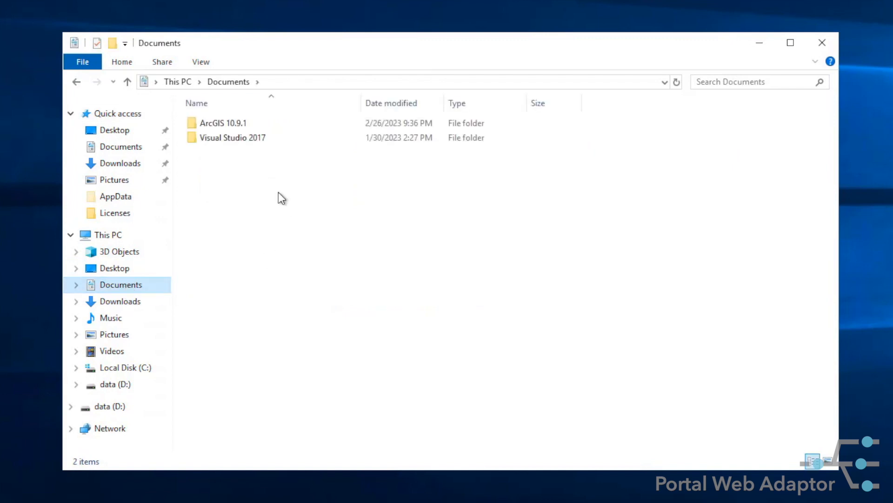
double_click(228, 122)
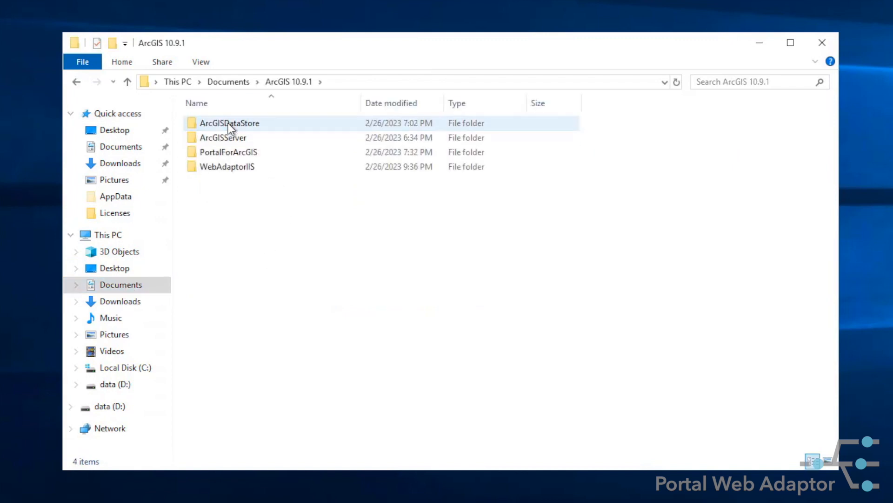
double_click(237, 168)
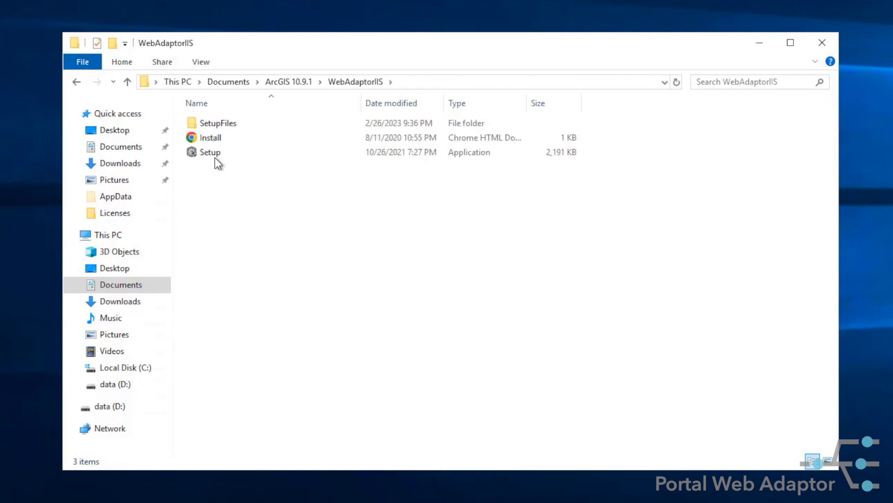
Run the WebAdaptorIIS Setup application as administrator, allow it to make changes, and proceed to the master agreement
right_click(213, 152)
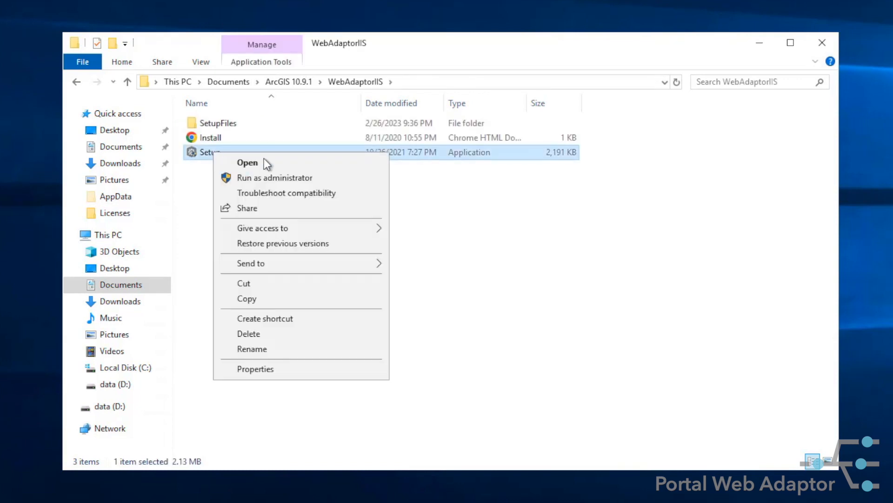
left_click(326, 177)
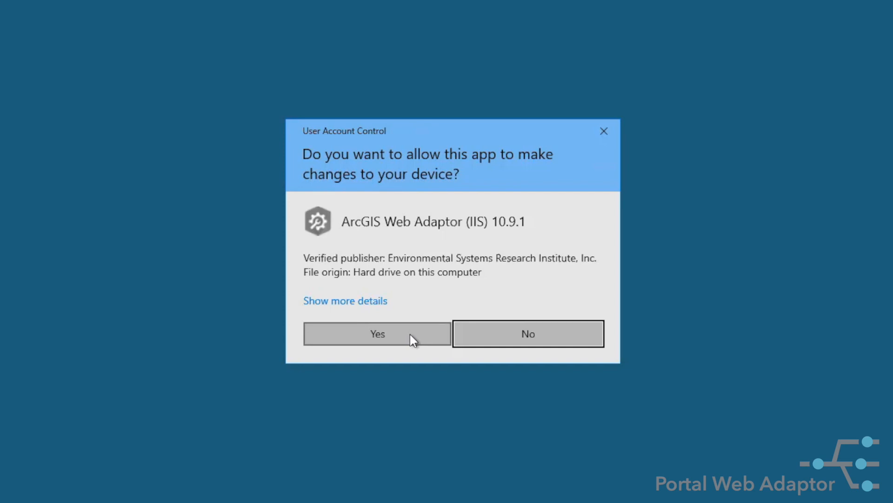
left_click(409, 334)
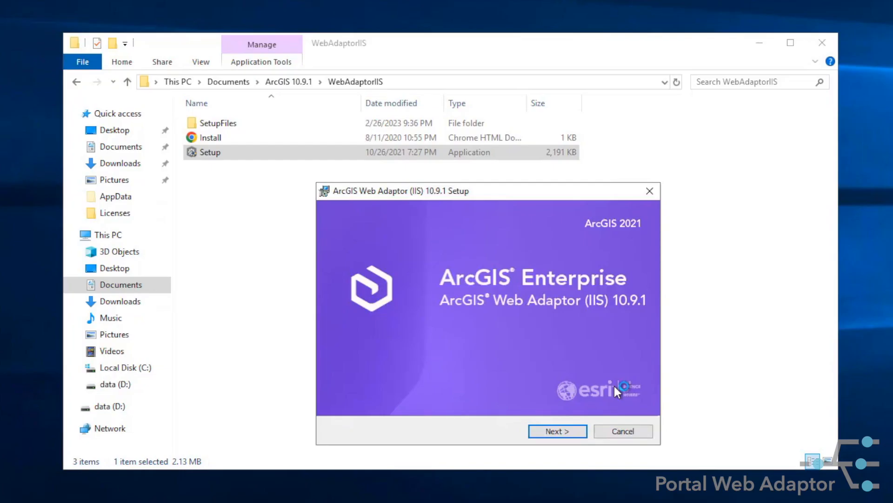
left_click(580, 431)
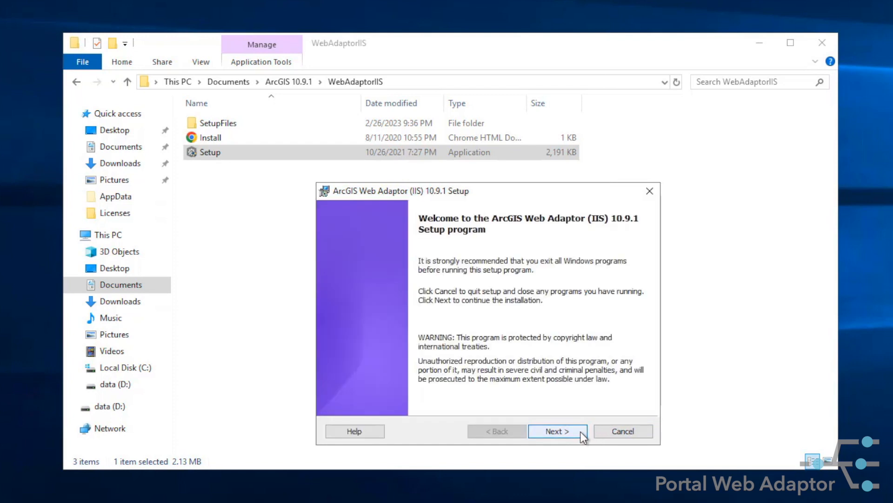
left_click(580, 431)
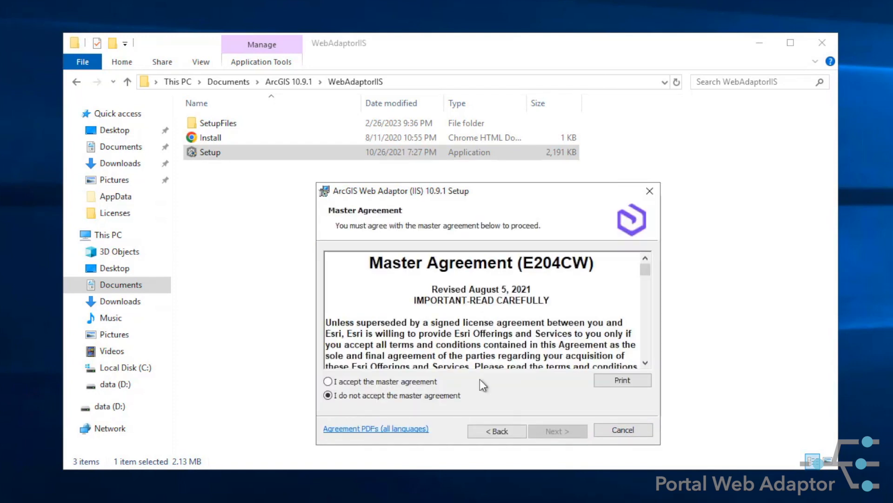
Accept the master agreement for the second web adaptor and install it to Default Web Site (80)
left_click(419, 381)
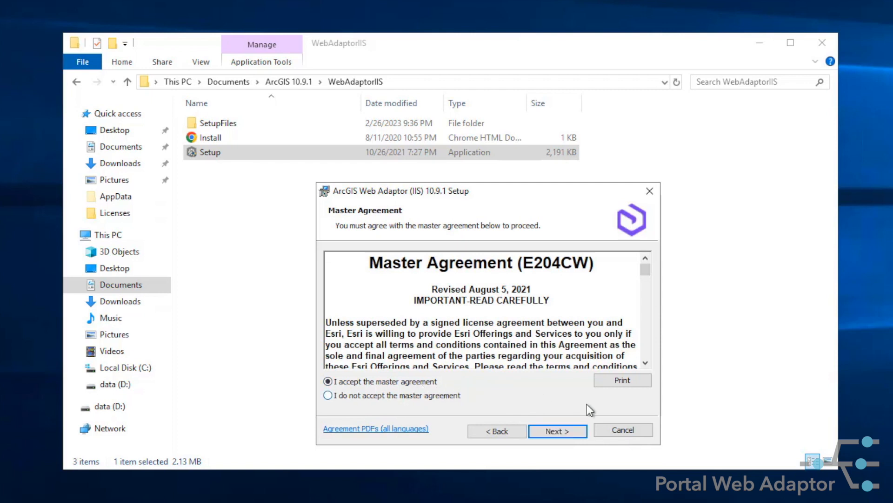
left_click(580, 431)
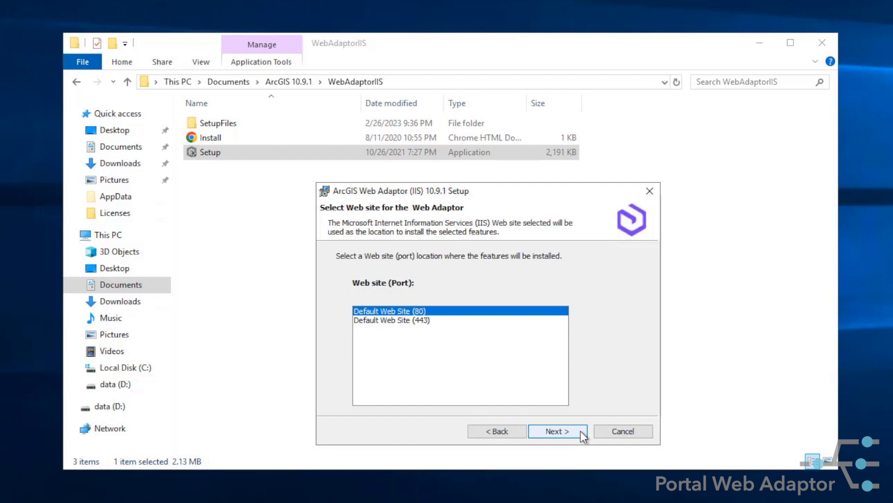
left_click(581, 431)
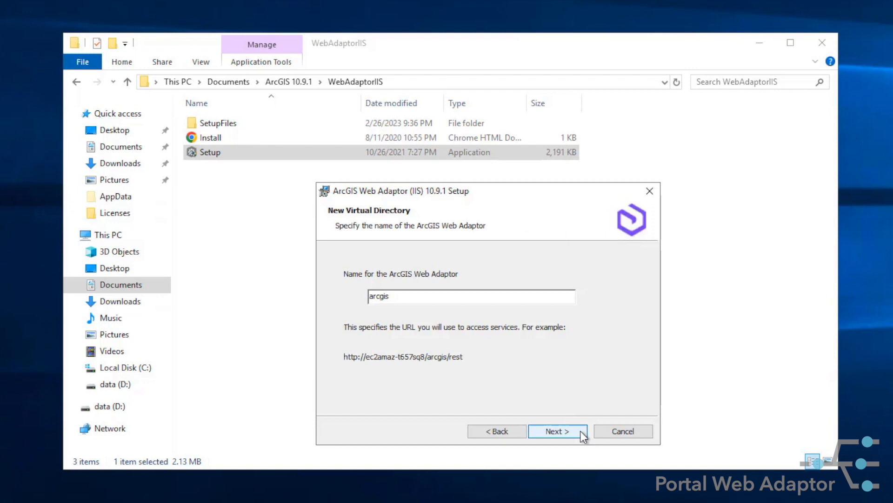
Name the second web adaptor portal, install it, and finish the setup wizard
left_click_drag(425, 301, 348, 300)
type("portal")
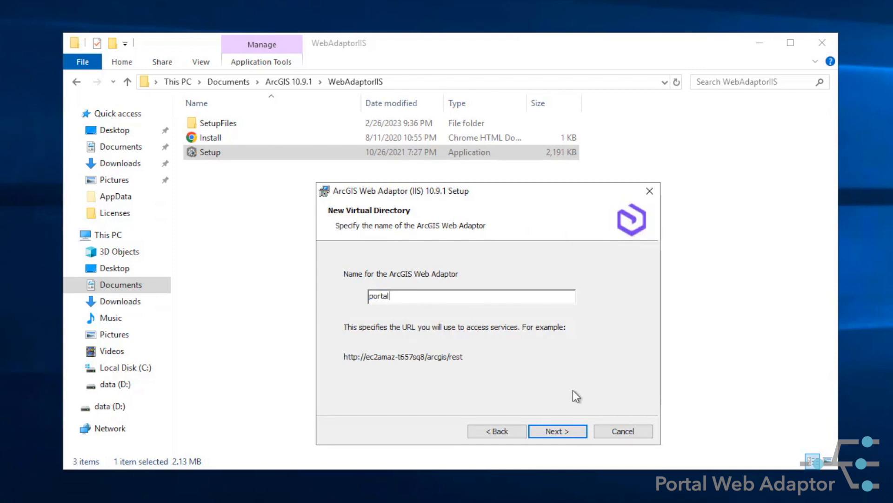
left_click(579, 435)
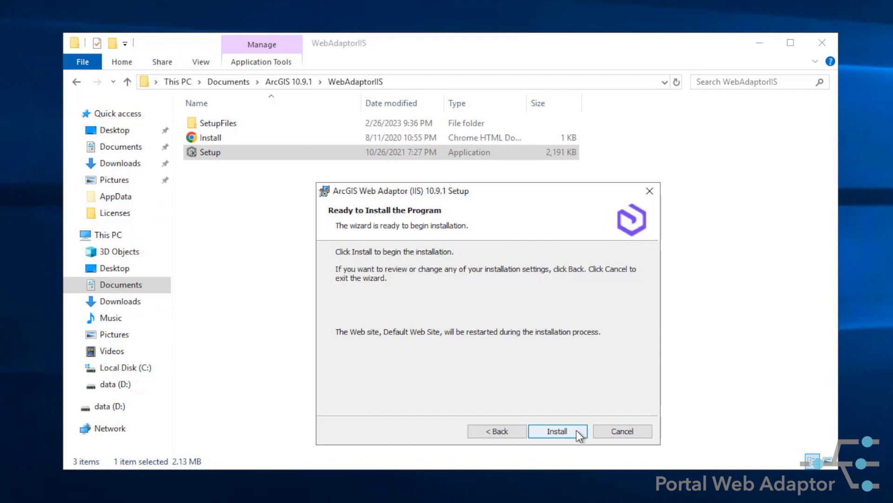
left_click(576, 431)
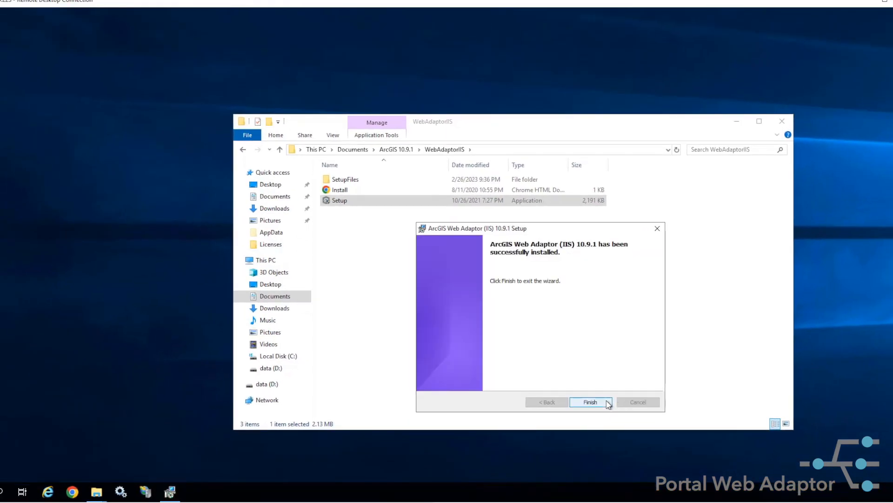
left_click(607, 401)
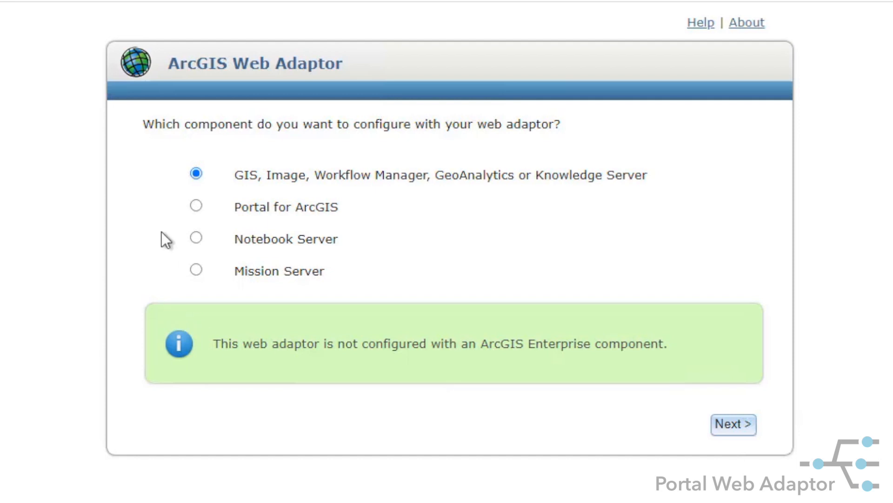
left_click(195, 205)
left_click(732, 425)
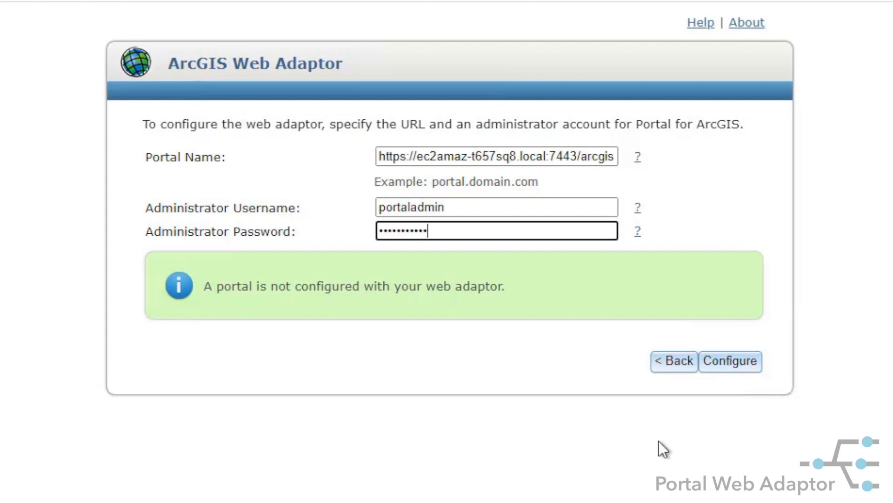
left_click(729, 366)
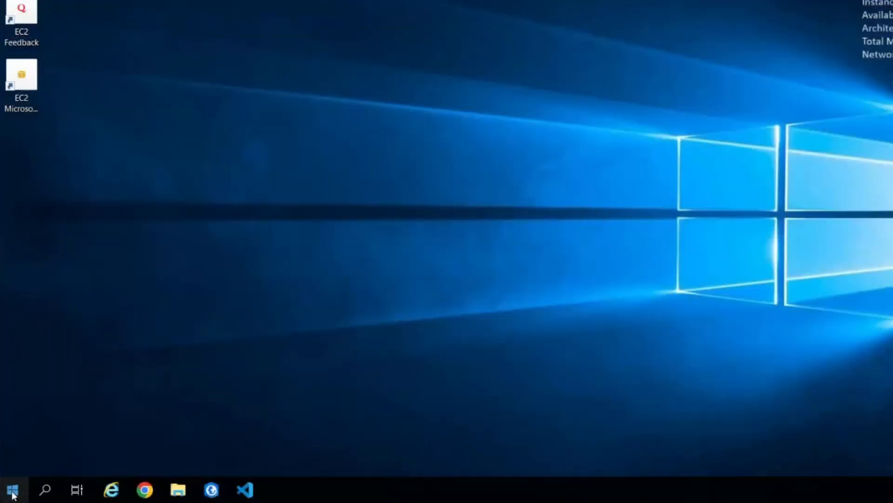
Open Internet Information Services (IIS) Manager and bring up the site bindings of Default Web Site
left_click(12, 490)
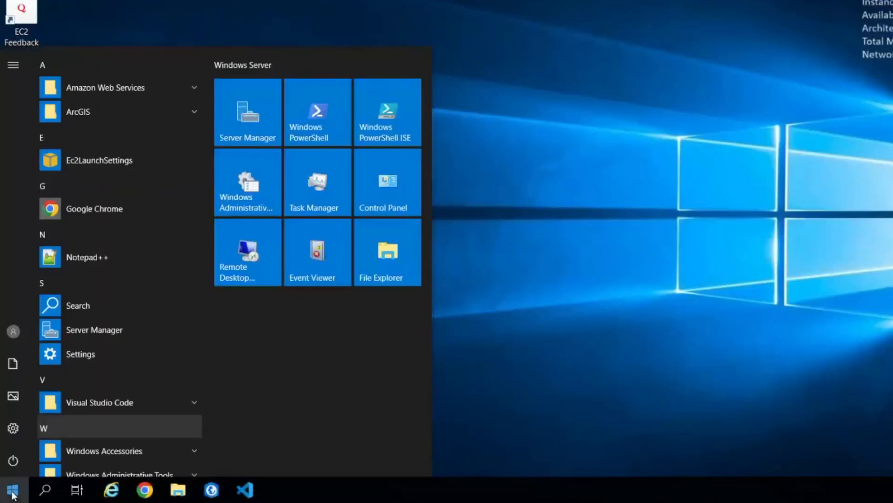
type("iis")
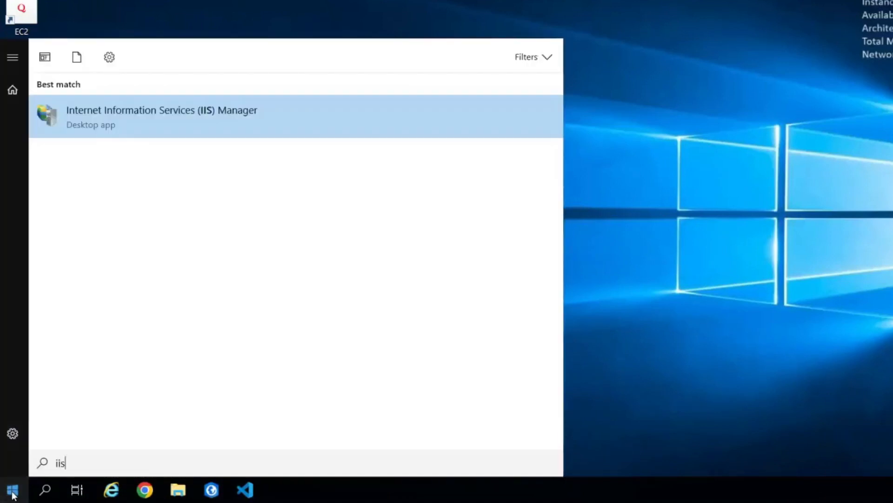
left_click(299, 133)
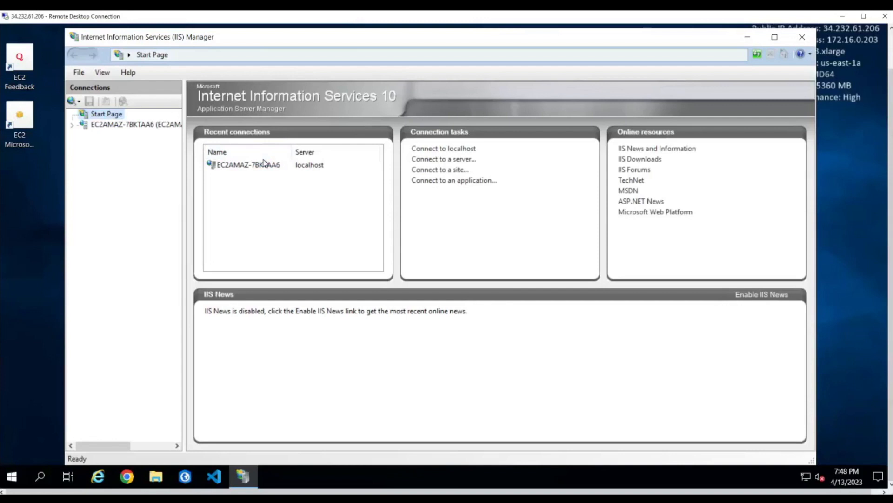
left_click(73, 127)
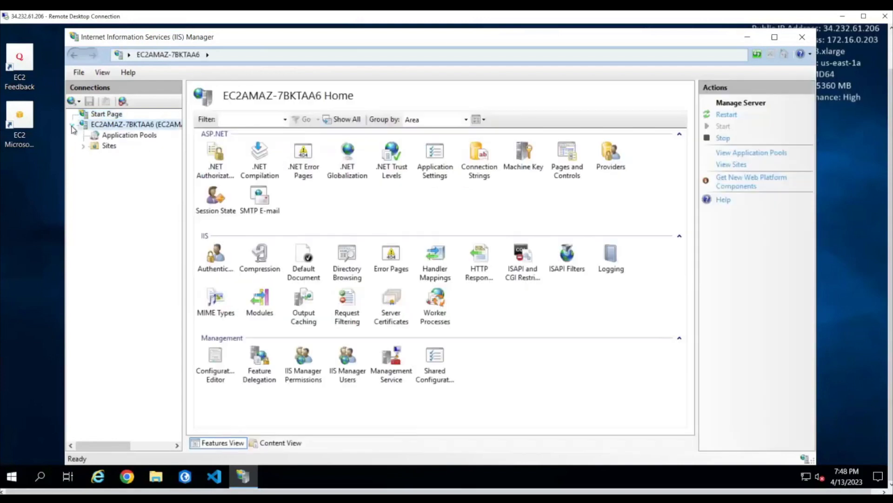
left_click(83, 147)
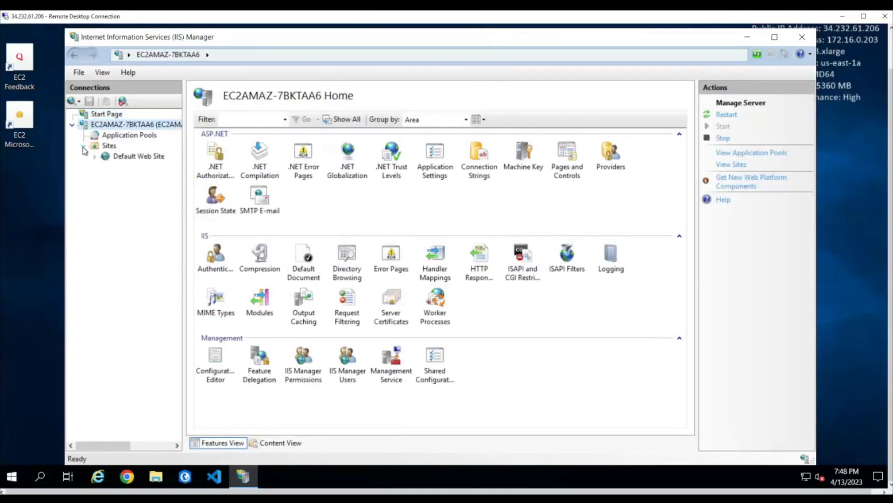
left_click(132, 158)
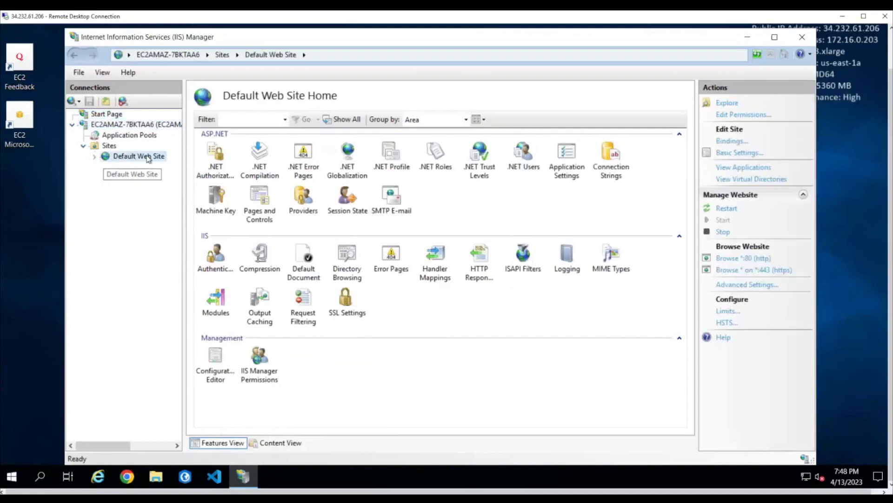
left_click(743, 145)
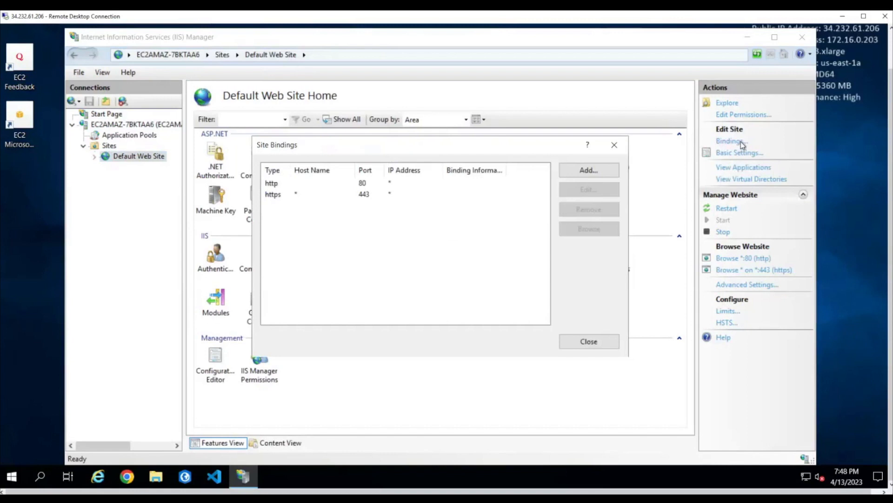
Examine the settings of the http and https site bindings, including the https host name, and close IIS Manager without changes
left_click(366, 186)
left_click(605, 192)
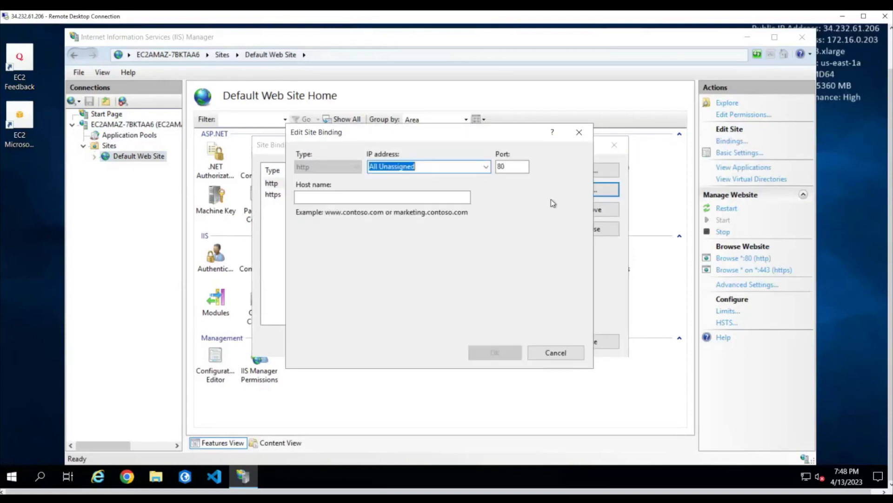
left_click(580, 133)
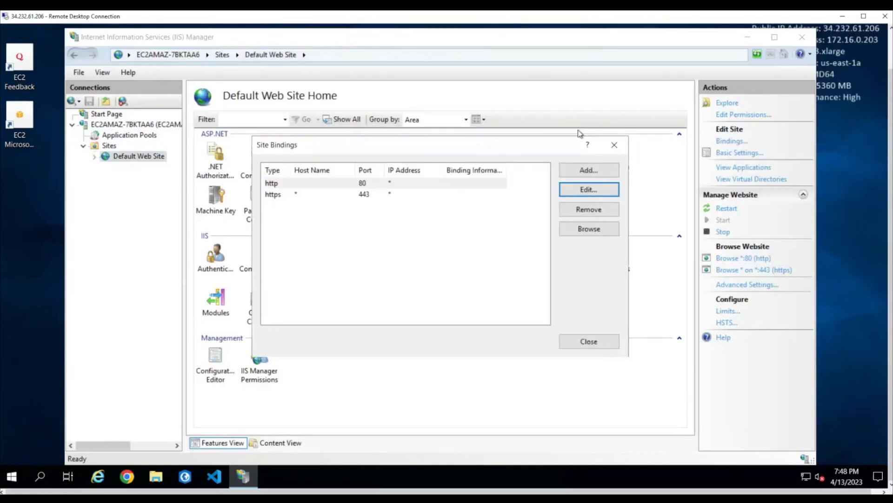
left_click(364, 196)
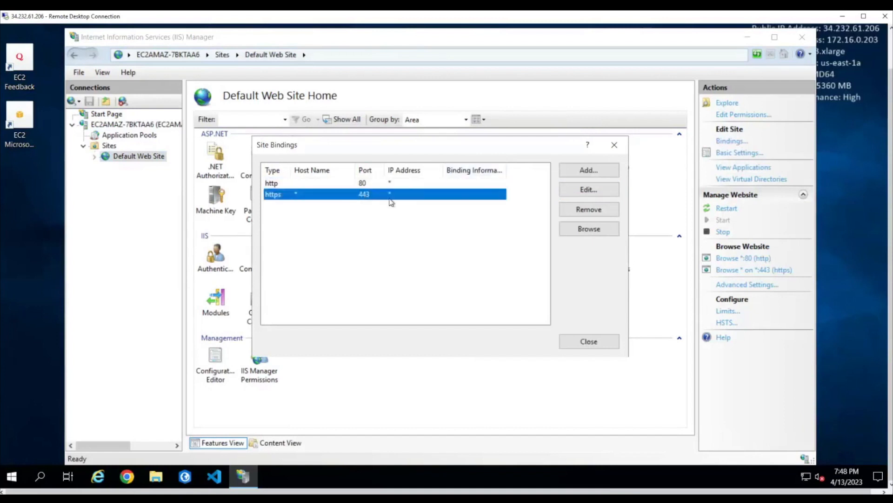
left_click(588, 190)
left_click(379, 195)
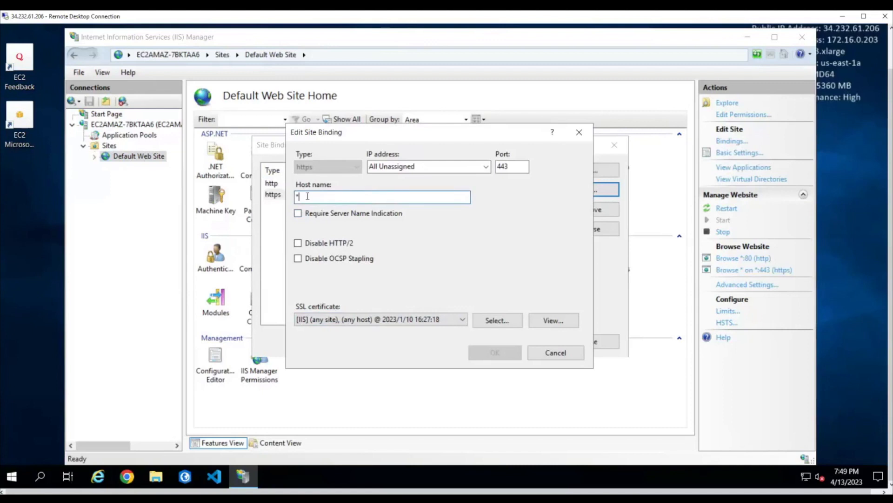
left_click_drag(307, 195, 296, 196)
left_click(580, 133)
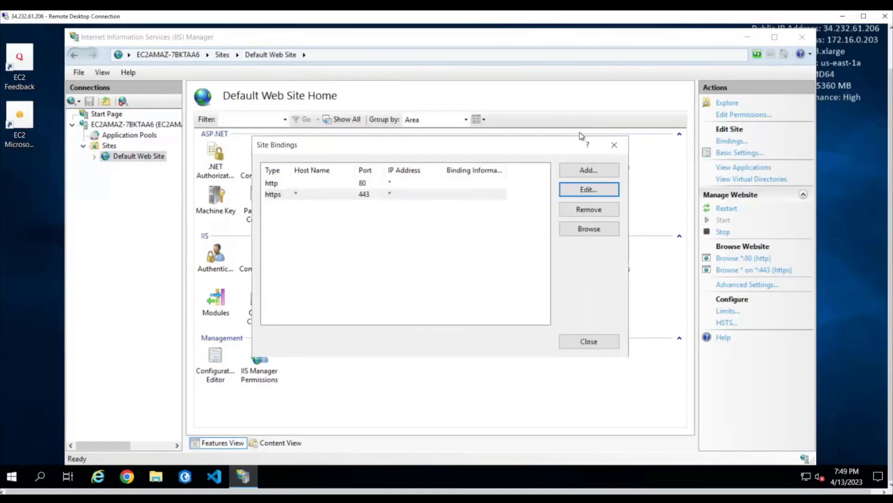
left_click(604, 344)
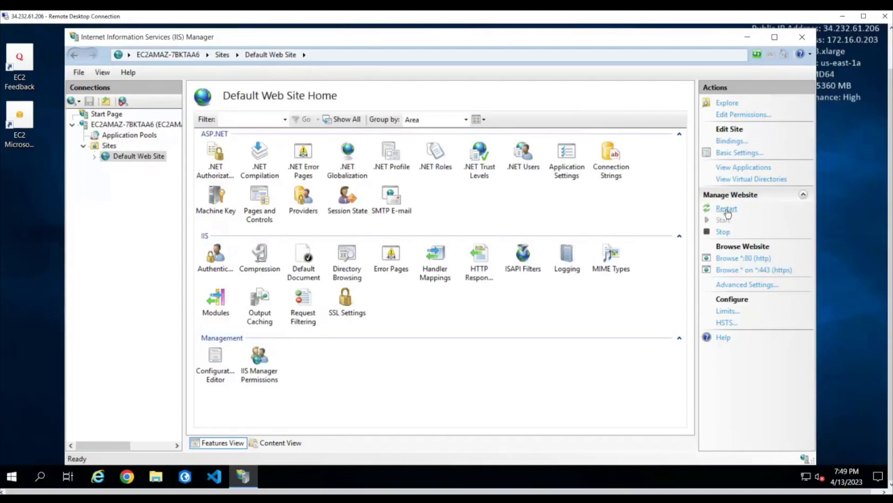
left_click(803, 37)
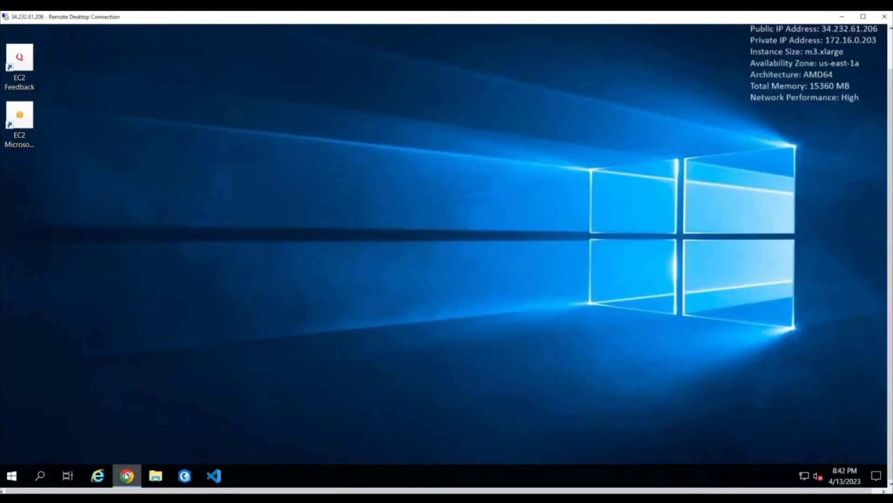
right_click(126, 475)
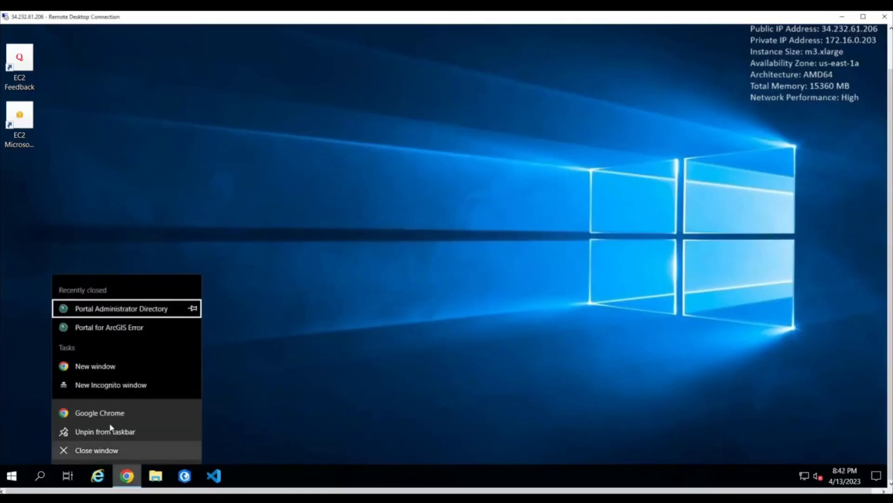
left_click(110, 413)
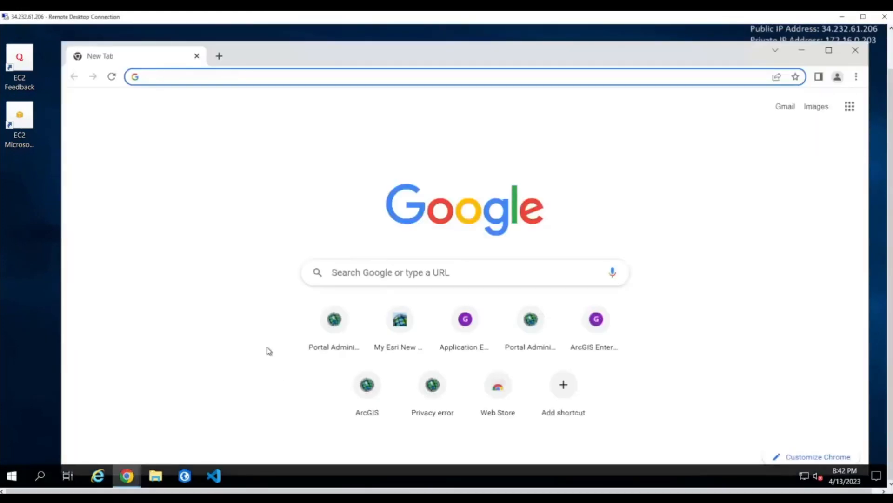
left_click(250, 78)
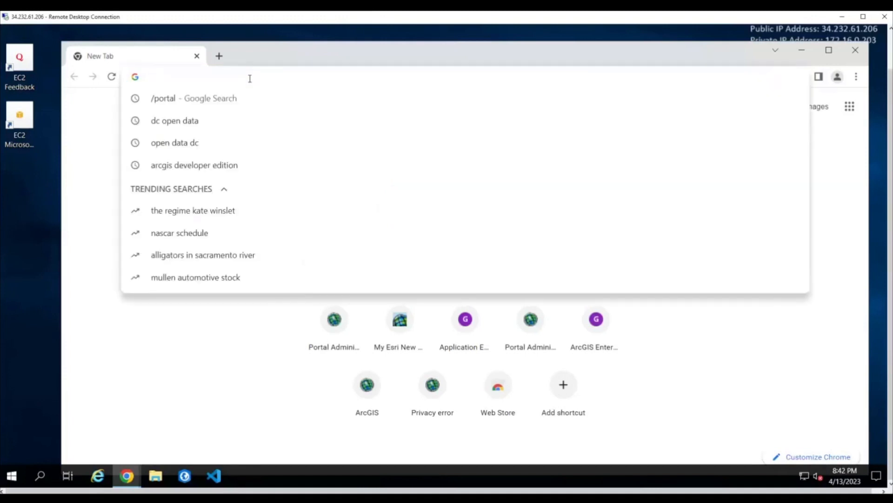
type("https://172.16.0.203:7443/arcgis/portaladmin")
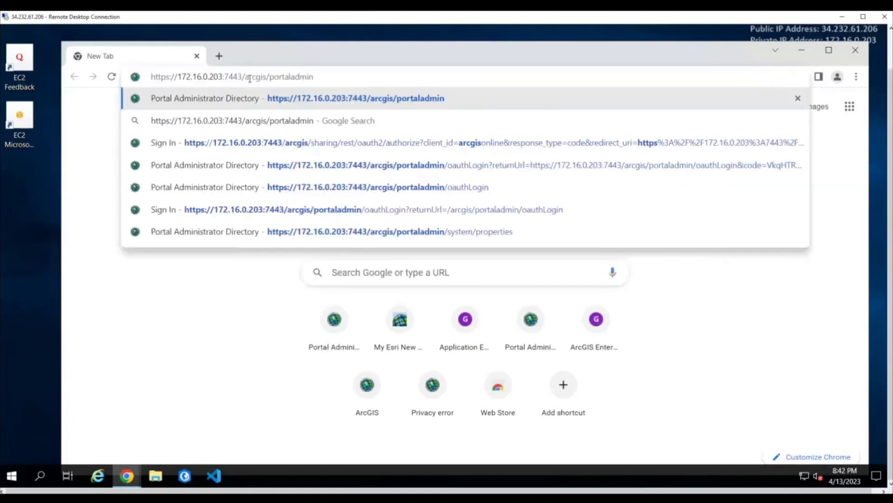
key("Return")
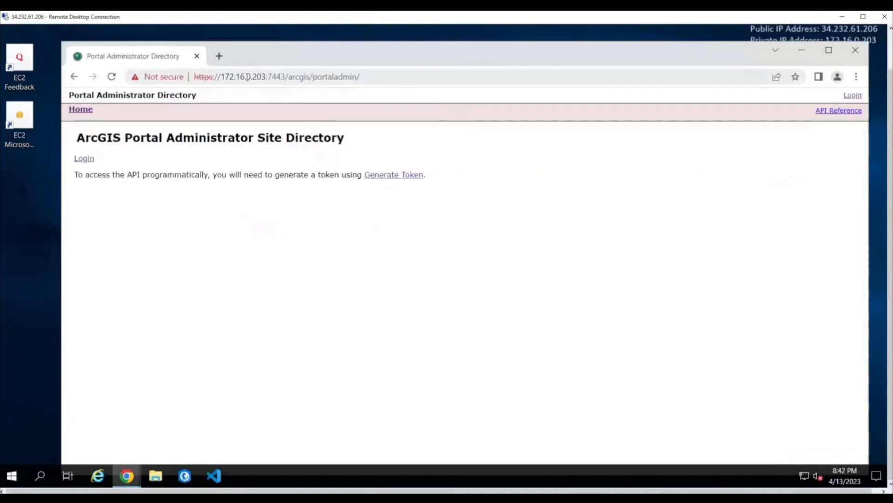
Log in to the Portal Administrator Directory with username portaladmin and the account password
left_click(84, 160)
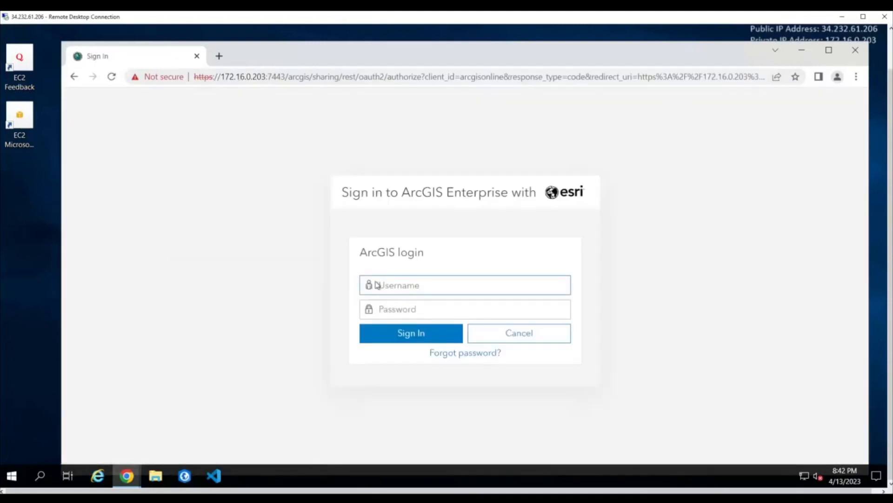
type("portaladmin")
left_click(418, 309)
key("ctrl+v")
left_click(409, 337)
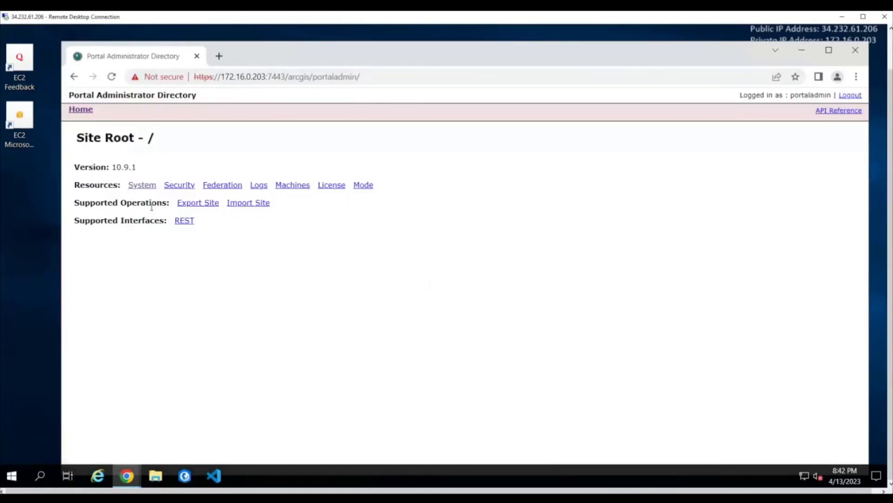
Open the portal's system properties and examine the WebContextURL entry
left_click(142, 185)
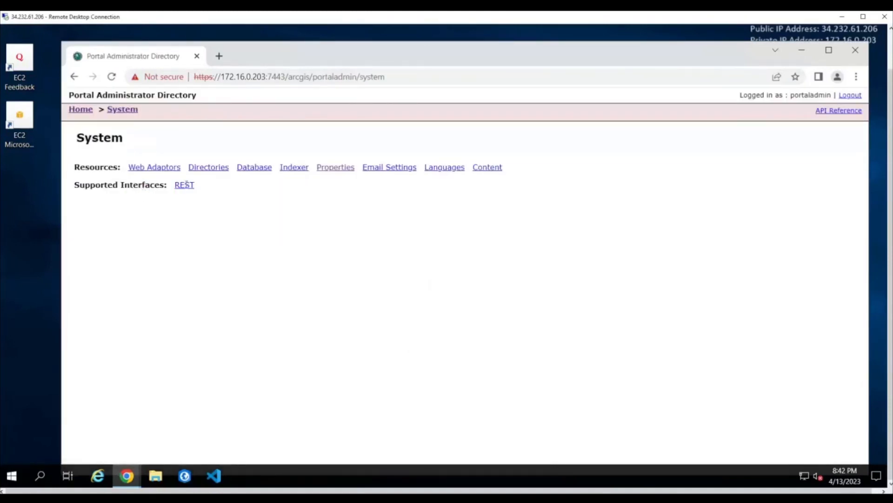
left_click(337, 168)
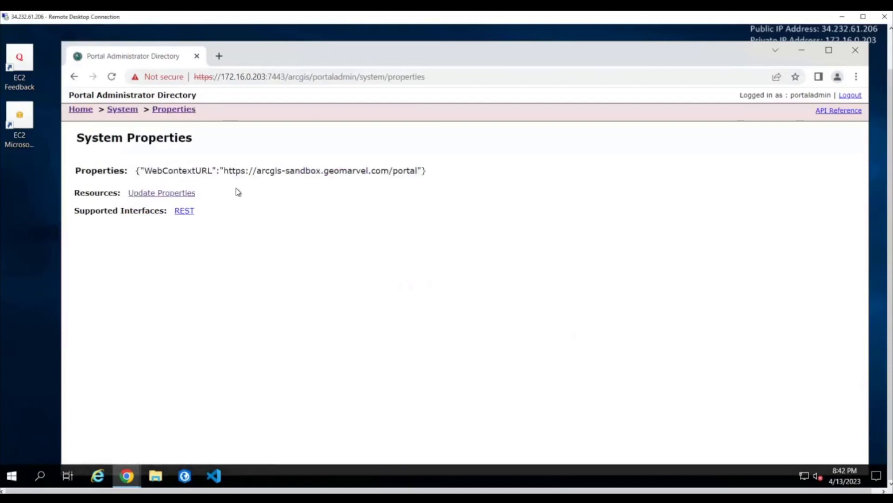
left_click_drag(225, 170, 419, 170)
left_click(341, 232)
left_click(186, 194)
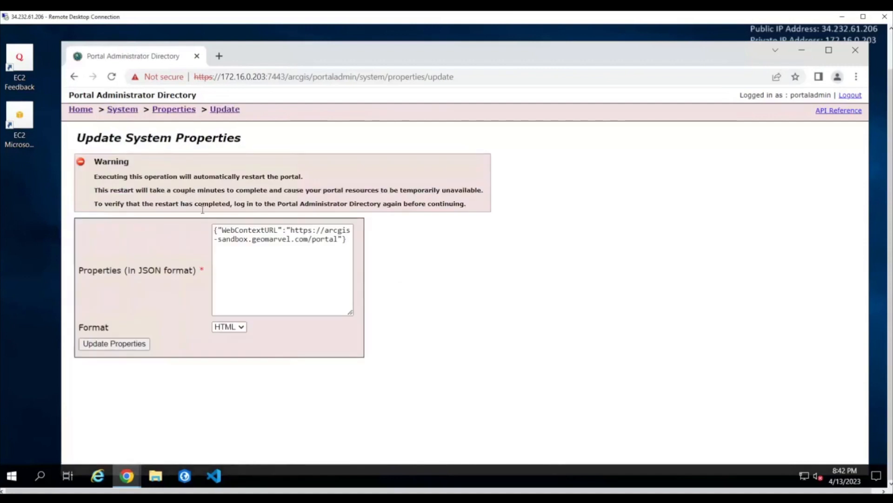
left_click_drag(214, 229, 355, 241)
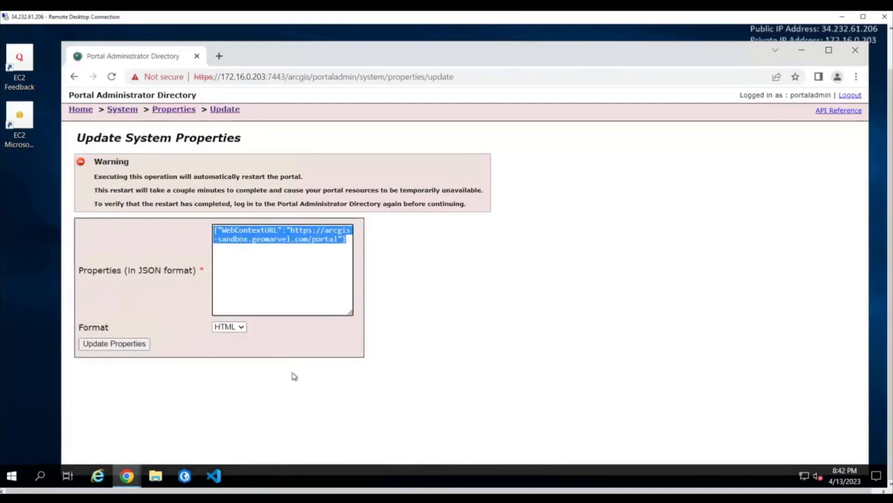
left_click(134, 346)
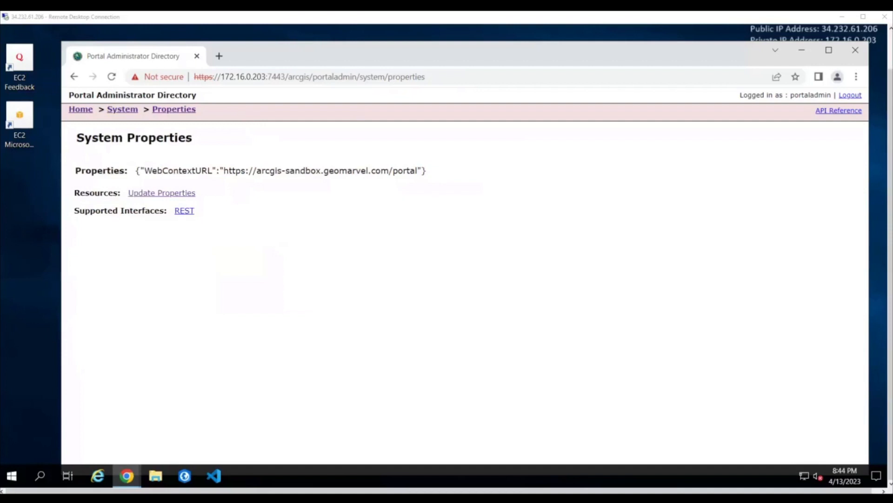
left_click(855, 49)
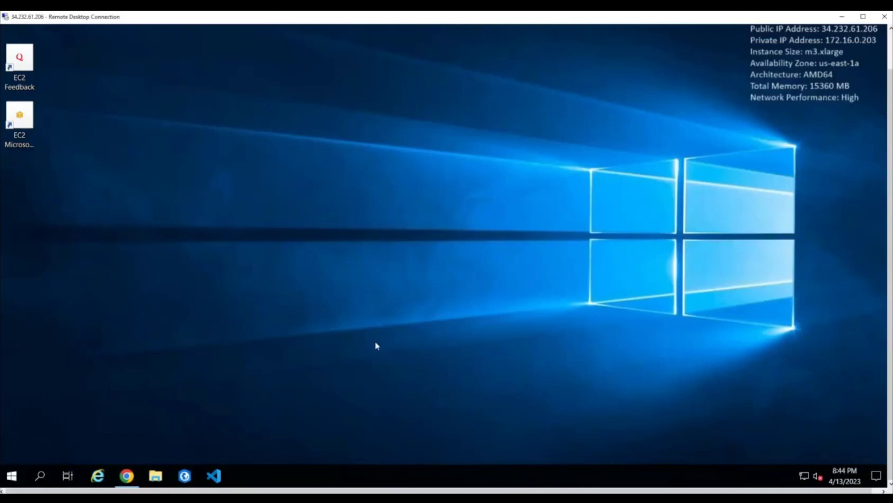
Open the portal home page at arcgis-sandbox.geomarvel.com/portal/home in Google Chrome and sign in as portaladmin with the account password
left_click(117, 483)
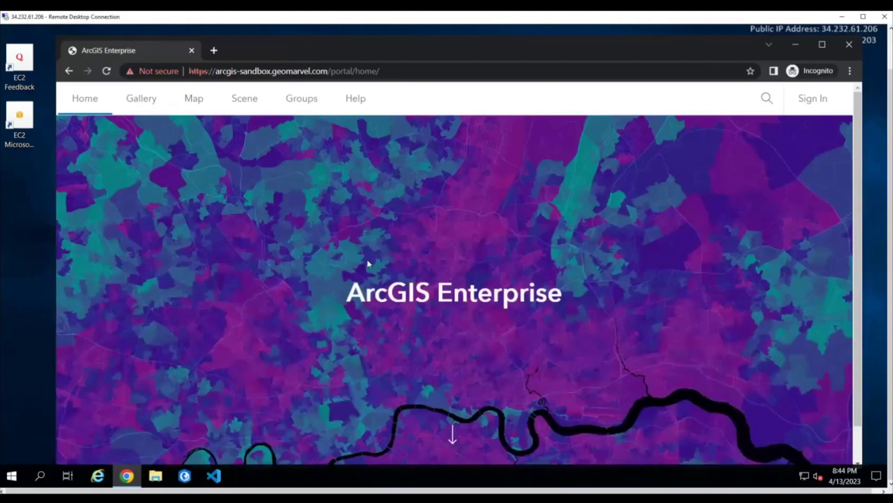
left_click(816, 102)
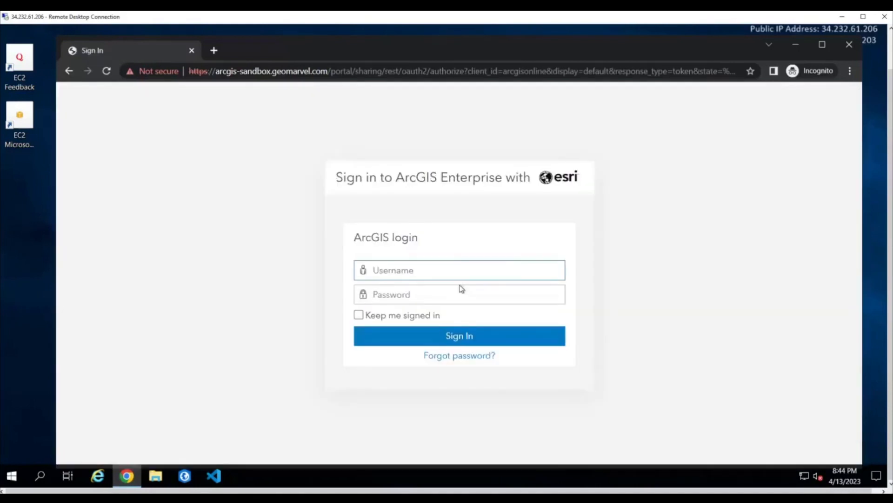
type("portaladmin")
left_click(382, 296)
type("************")
key("Return")
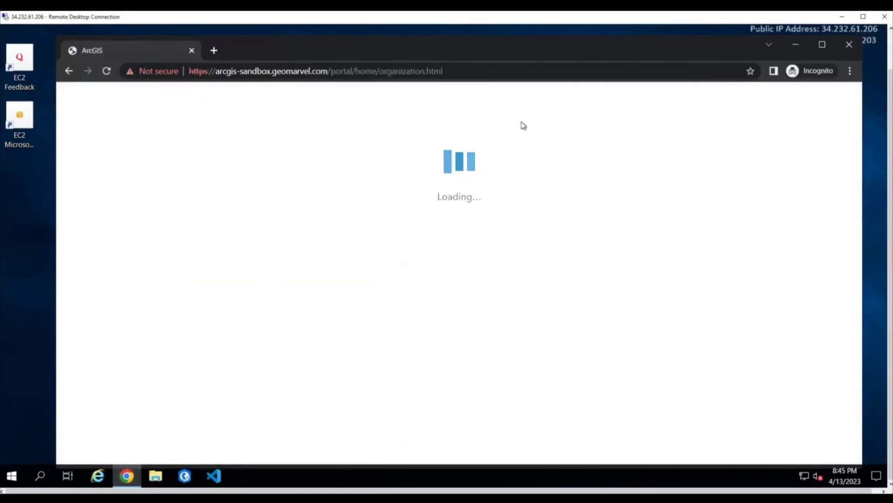
left_click_drag(541, 46, 536, 40)
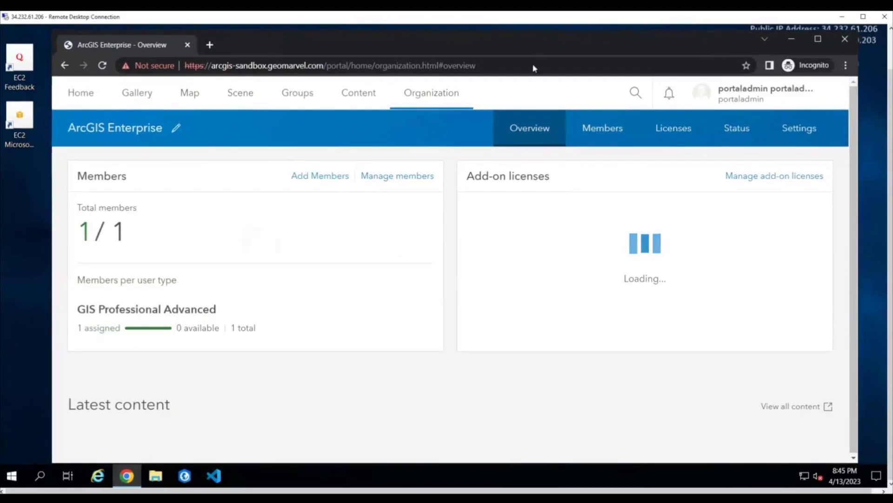
Open the organization's server settings and examine the federated server site's status, role and URLs
left_click(799, 132)
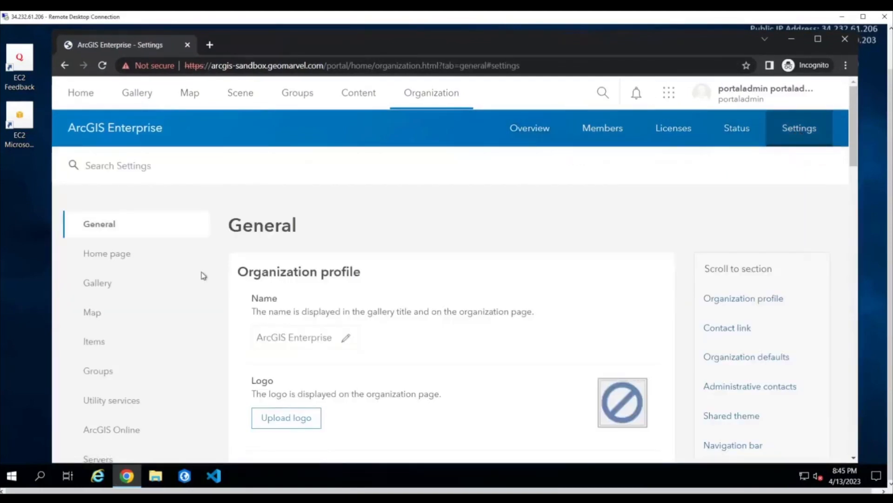
scroll(200, 321, "down", 5)
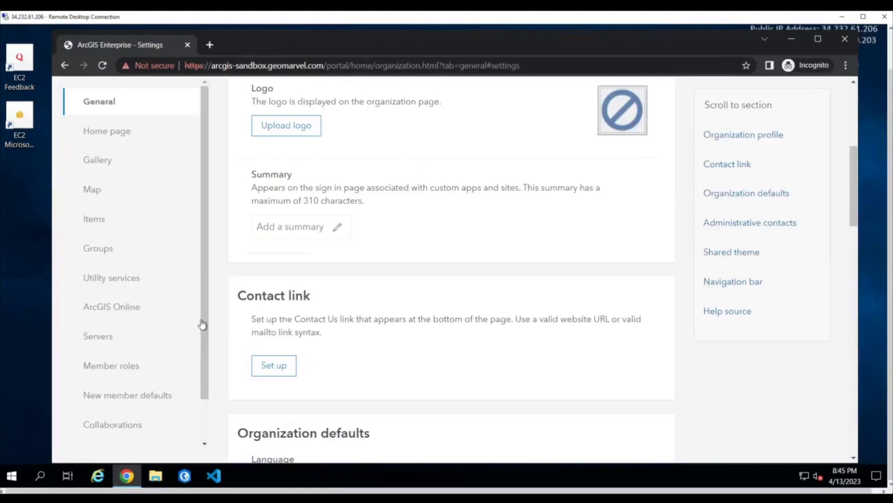
left_click(99, 336)
scroll(721, 263, "down", 2)
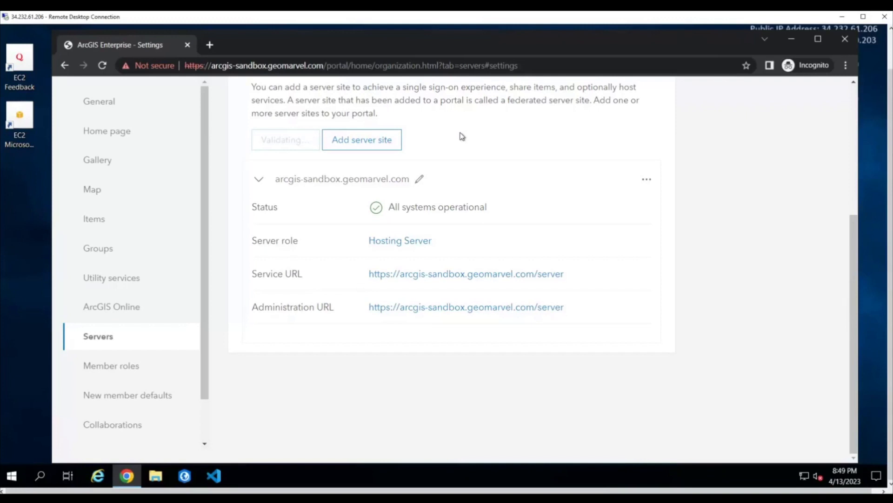
Examine the Services URL, Administration URL and server credentials fields for adding a server site, and close the form without adding one
left_click(398, 140)
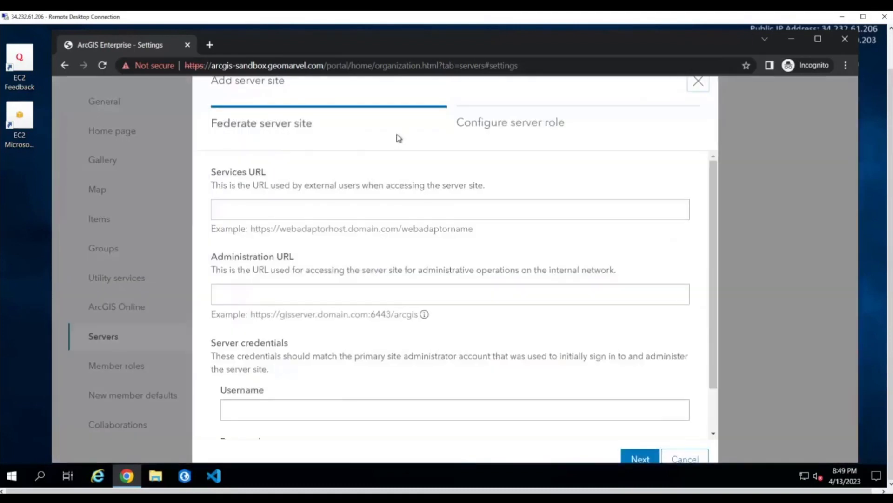
left_click(372, 213)
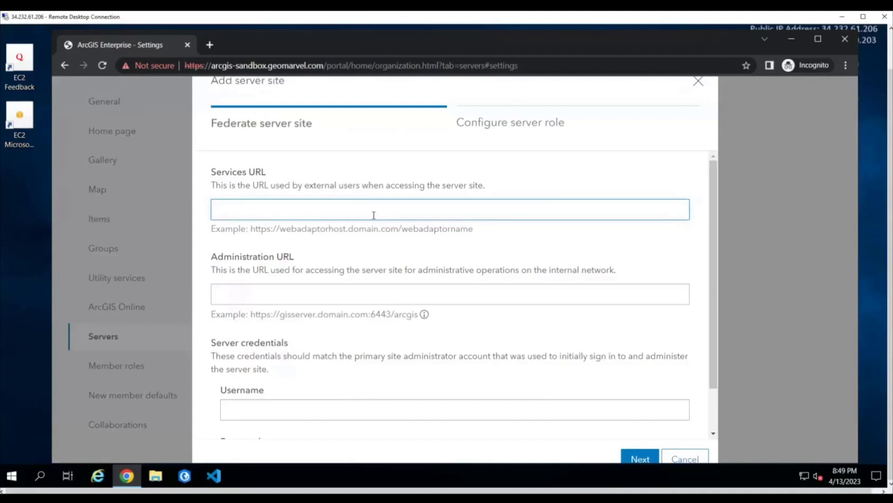
left_click(342, 298)
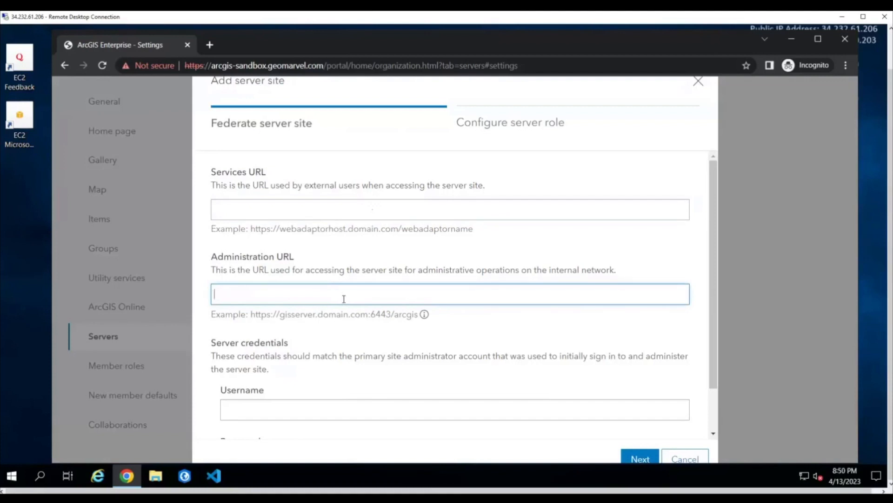
scroll(342, 299, "down", 1)
left_click(329, 357)
left_click(323, 409)
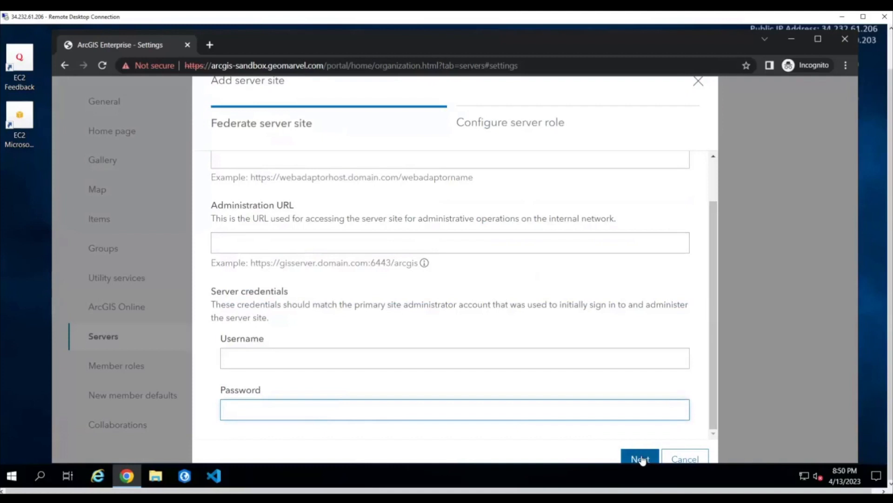
left_click(698, 83)
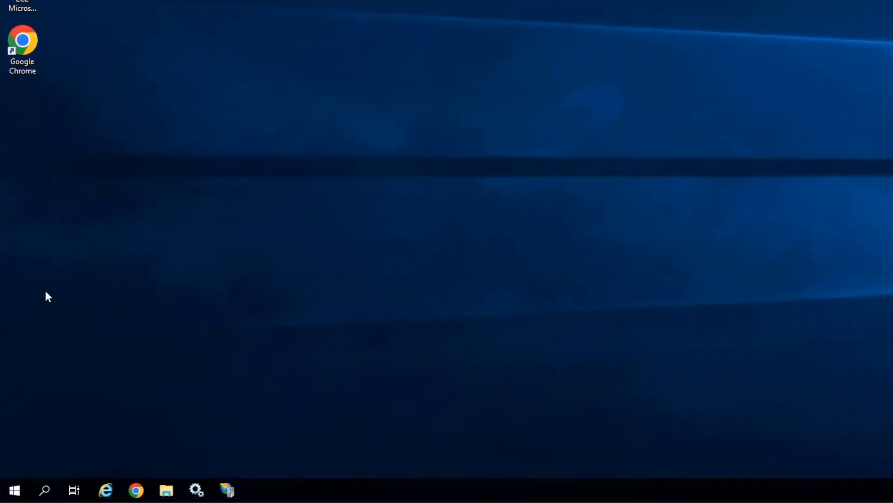
Launch Check for ArcGIS Enterprise Updates and allow PatchNotification to make changes to the device
left_click(15, 490)
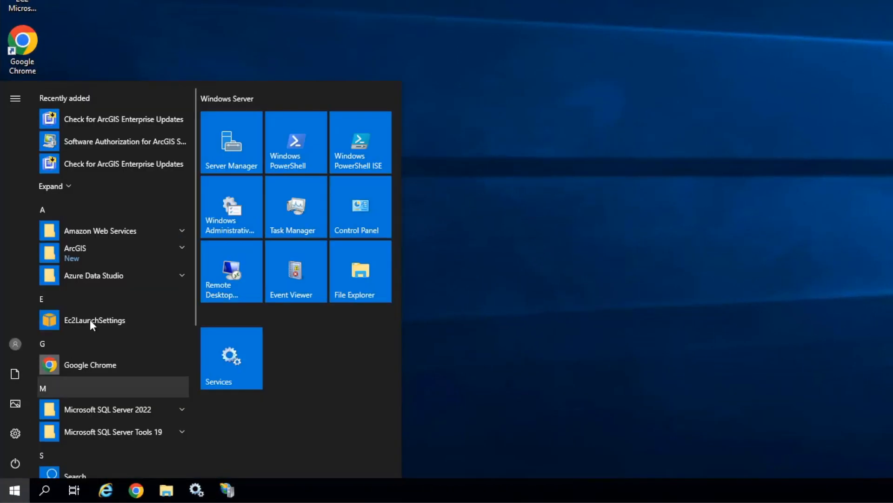
left_click(117, 257)
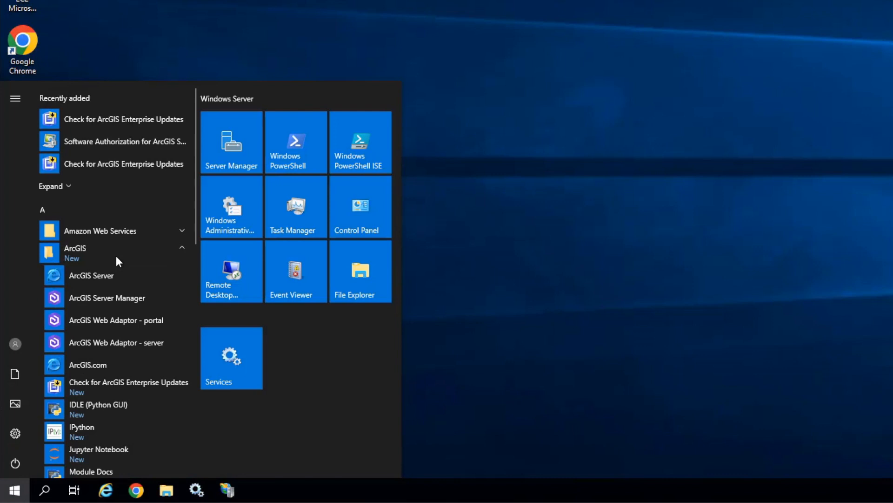
left_click(143, 393)
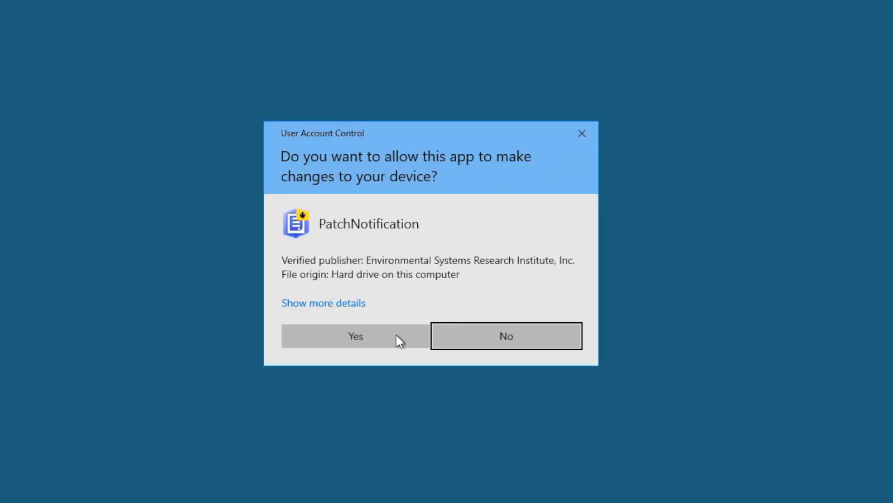
left_click(396, 335)
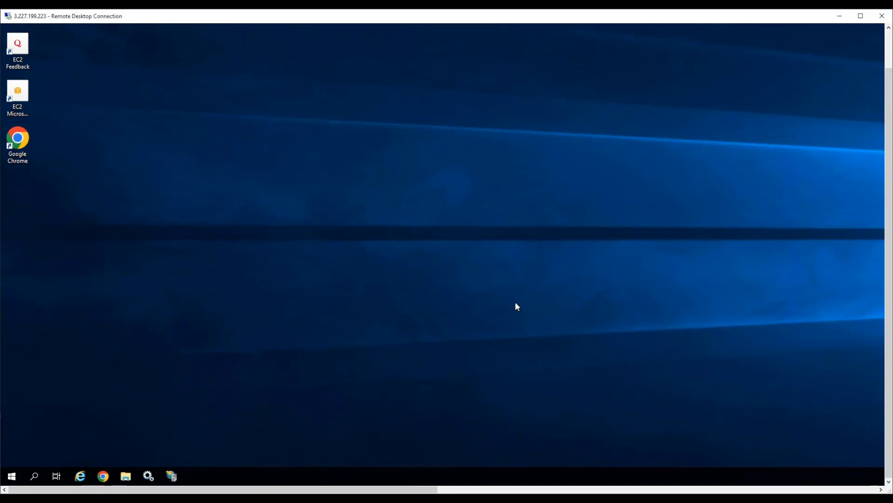
Review the available ArcGIS Enterprise 10.9.1 updates, install all listed patches and close the installation dialog
left_click_drag(459, 115, 460, 175)
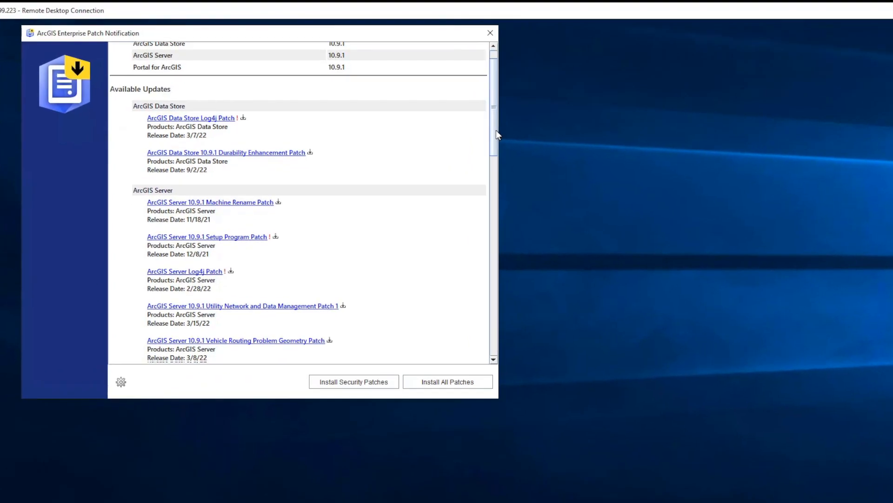
left_click_drag(505, 197, 501, 352)
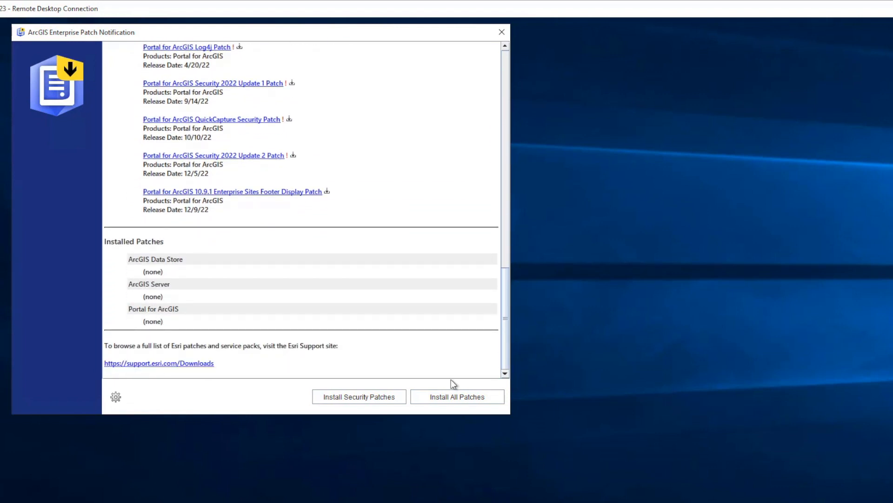
left_click(453, 396)
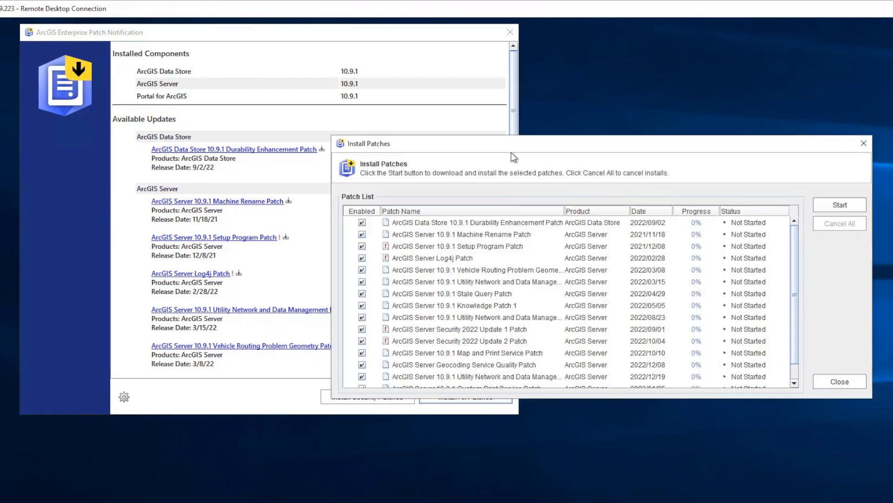
left_click(834, 208)
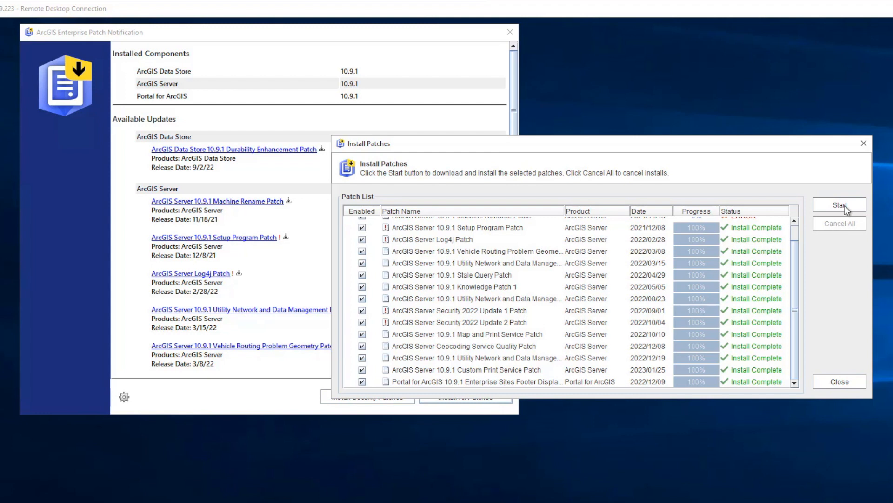
left_click(844, 385)
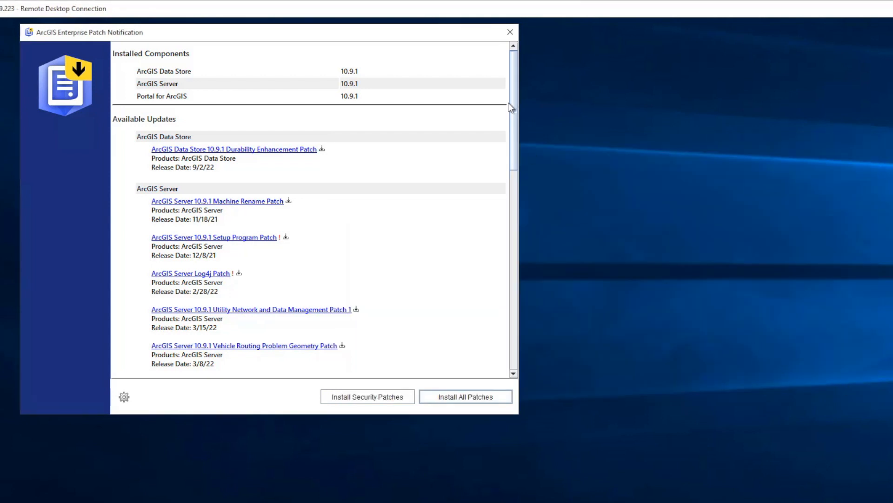
Install the remaining ArcGIS Server 10.9.1 Machine Rename Patch and close the patch installation and notification windows
scroll(501, 172, "down", 6)
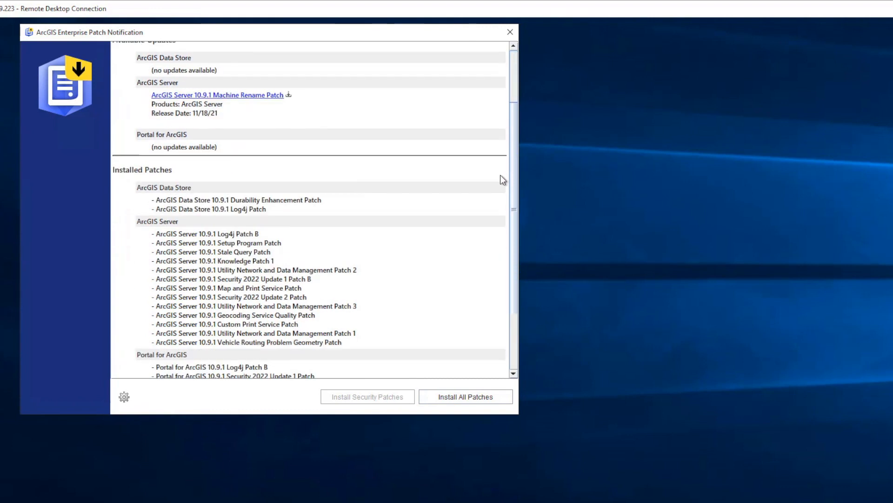
left_click(478, 403)
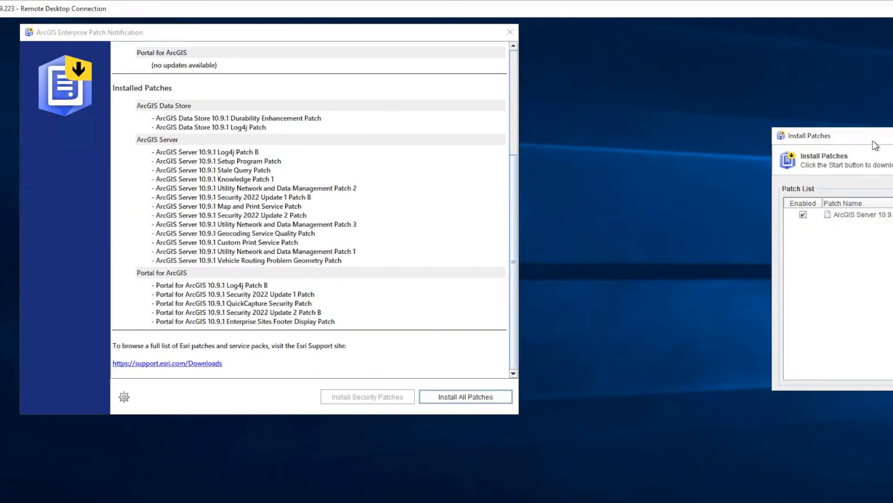
left_click_drag(856, 139, 498, 108)
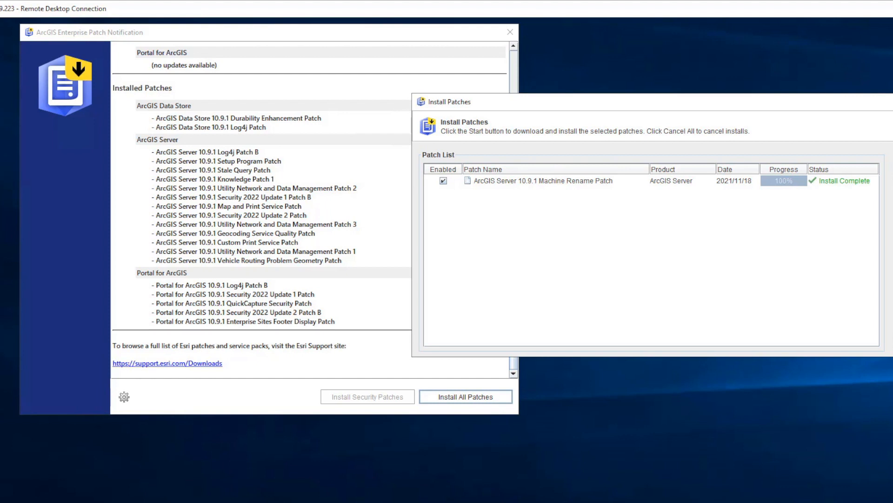
left_click(892, 342)
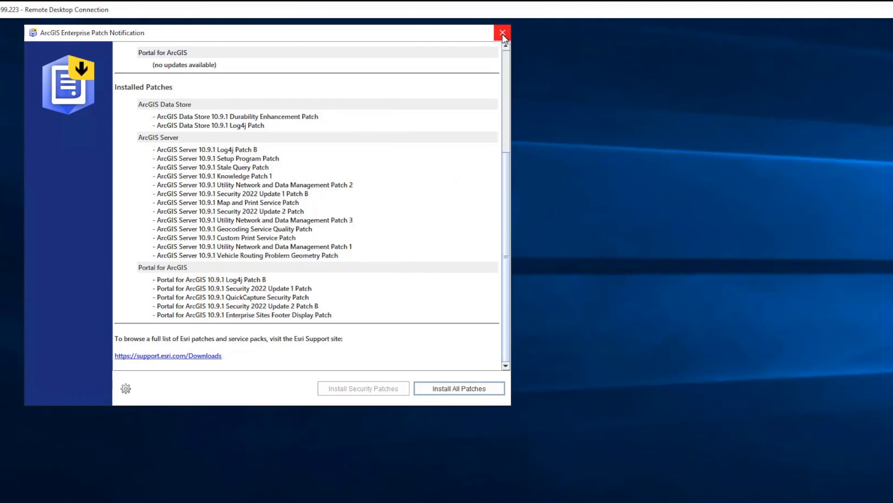
left_click(510, 34)
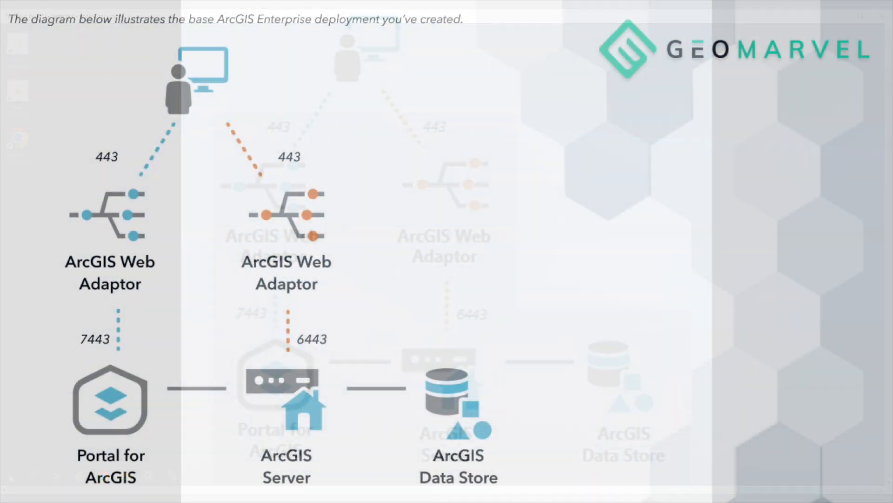